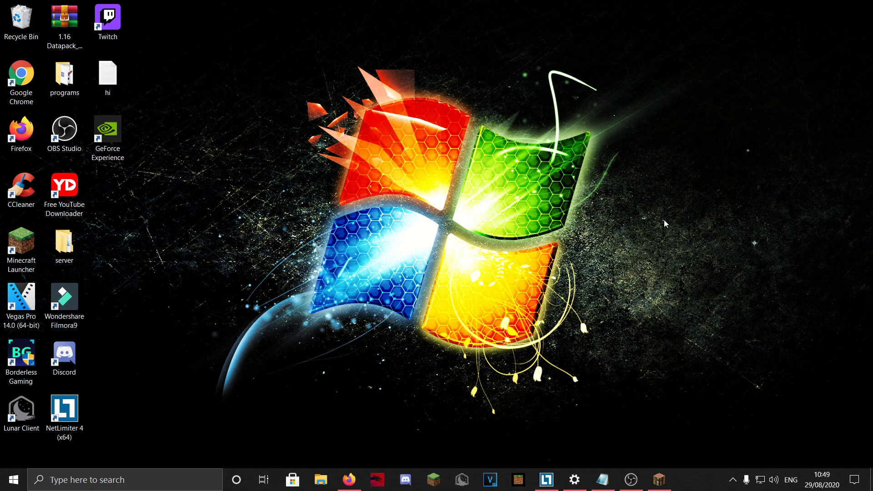
# Open the Minecraft Launcher, switch to Firefox and bring up the OptiFine downloads page.
pyautogui.click(434, 480)
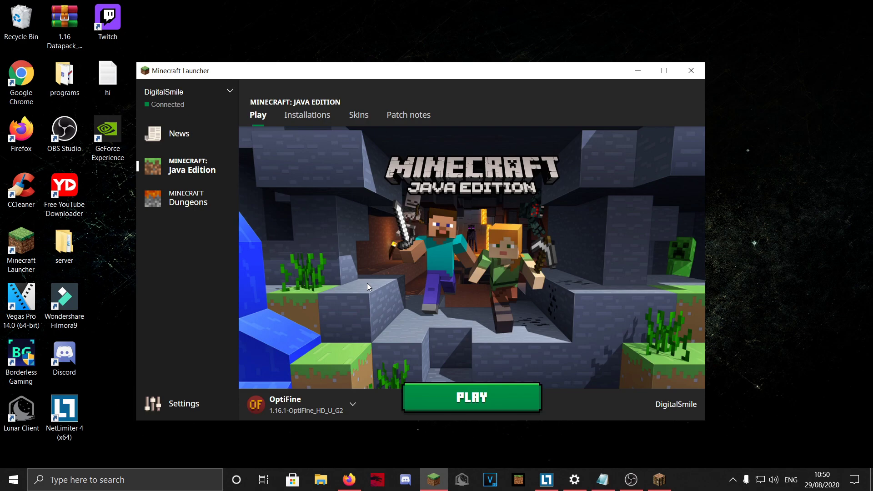
pyautogui.click(356, 482)
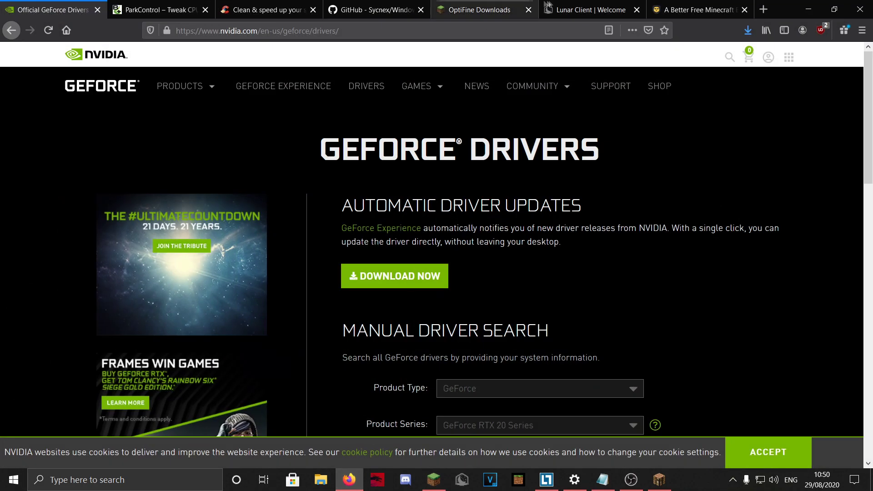
pyautogui.click(568, 10)
pyautogui.click(669, 9)
pyautogui.click(480, 9)
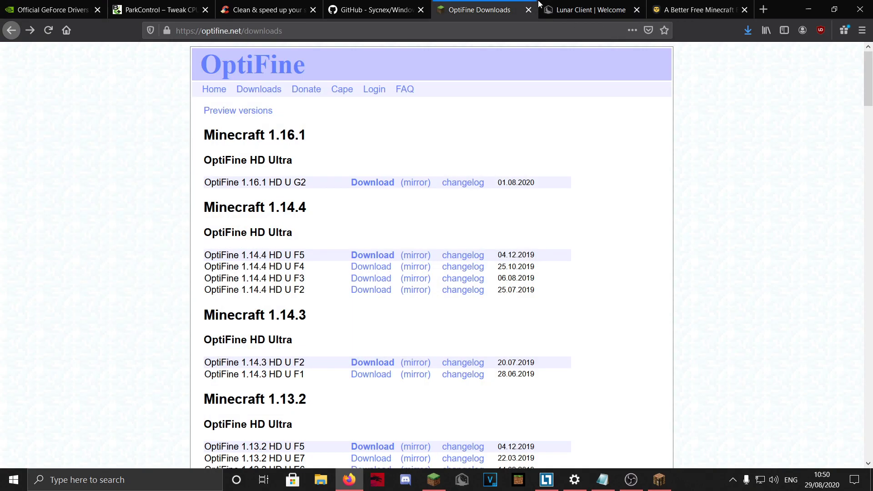
# View the Lunar Client and Badlion Client websites, and return to the Minecraft Launcher.
pyautogui.click(591, 10)
pyautogui.moveTo(501, 171); pyautogui.dragTo(433, 167)
pyautogui.click(529, 180)
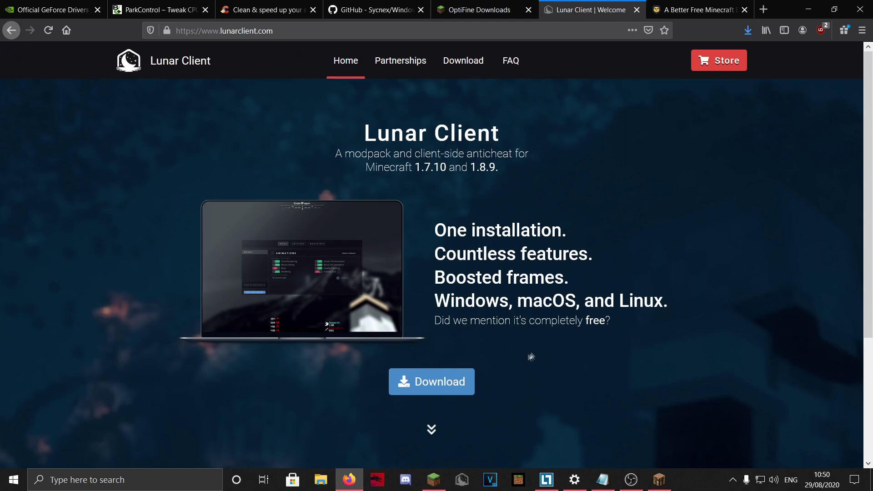
pyautogui.hotkey('ctrl', 'Tab')
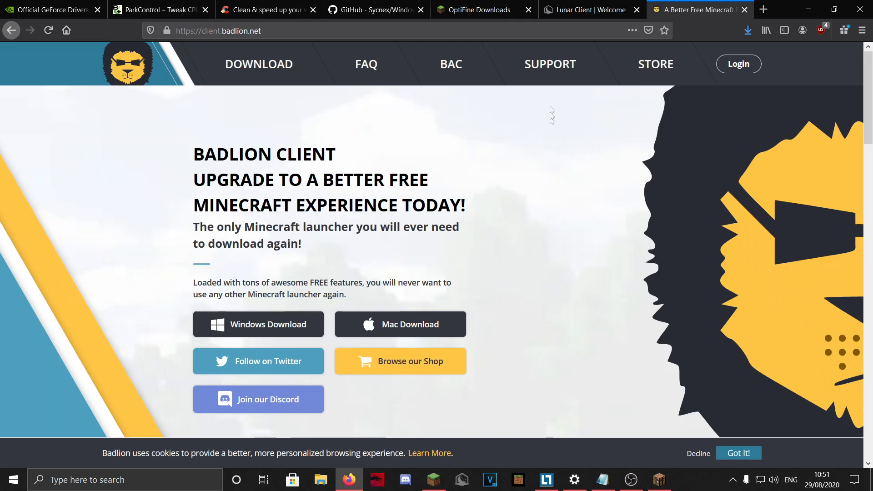
pyautogui.click(642, 4)
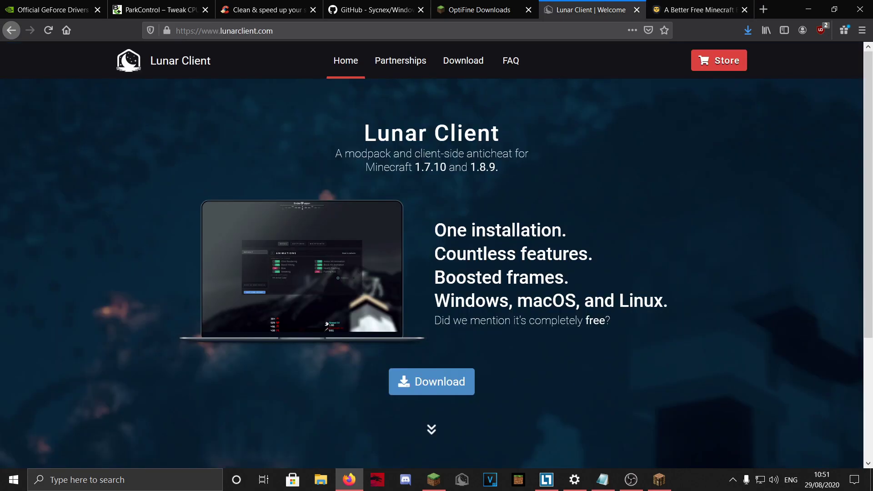
pyautogui.click(809, 9)
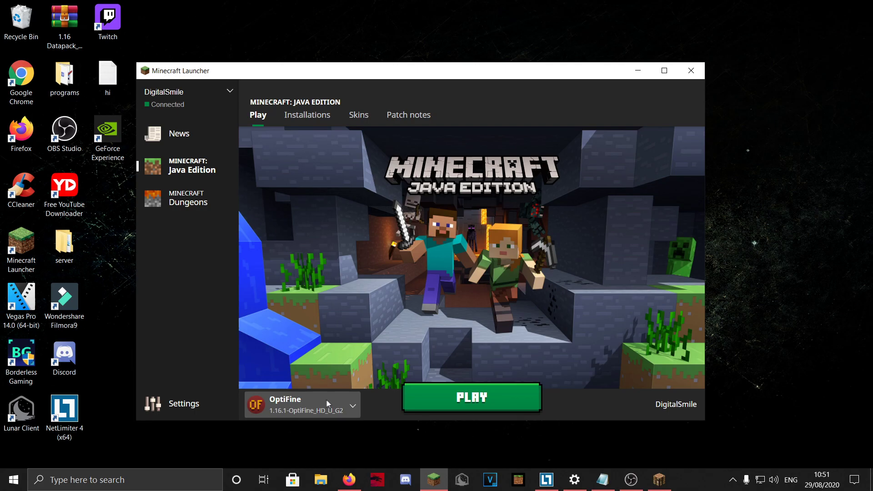
# In Firefox, reveal OptiFine's preview versions and download OptiFine 1.16.1 HD U G2 through its mirror link.
pyautogui.click(349, 480)
pyautogui.click(479, 10)
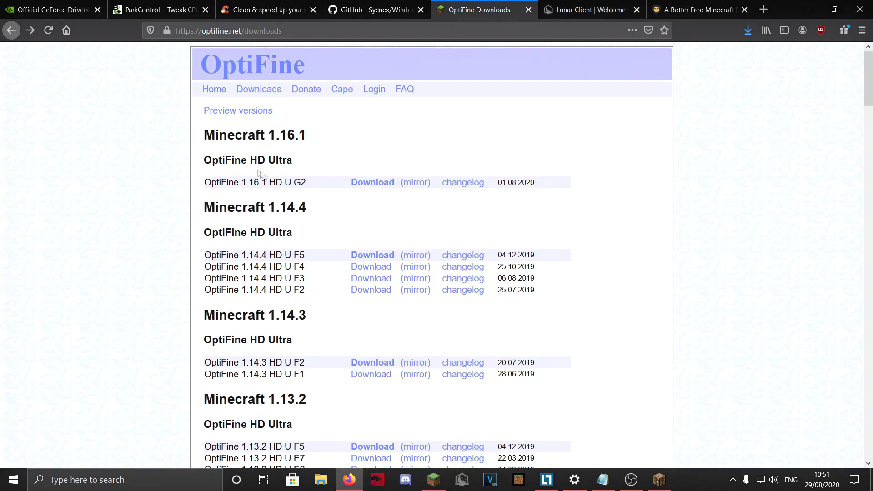
pyautogui.click(240, 112)
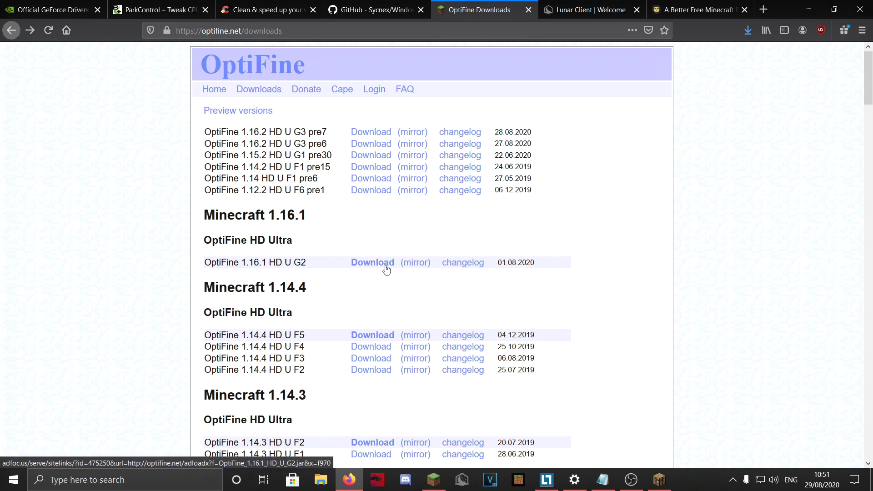
pyautogui.click(418, 267)
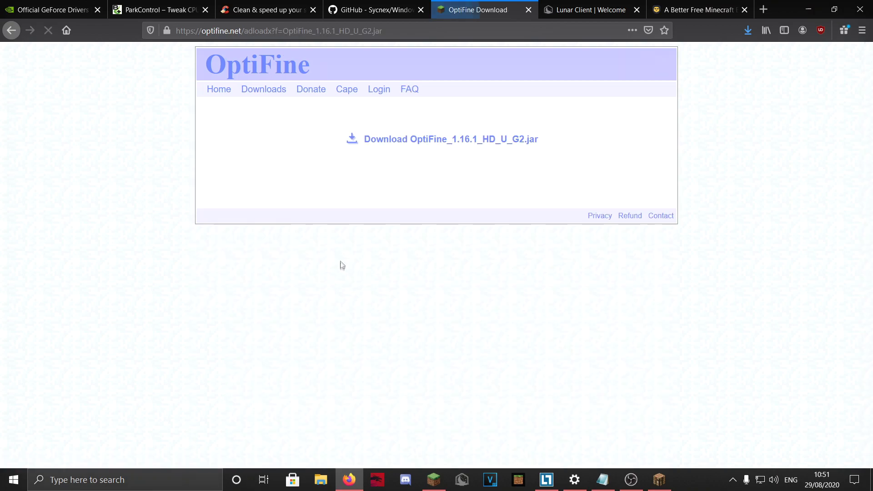
pyautogui.click(415, 142)
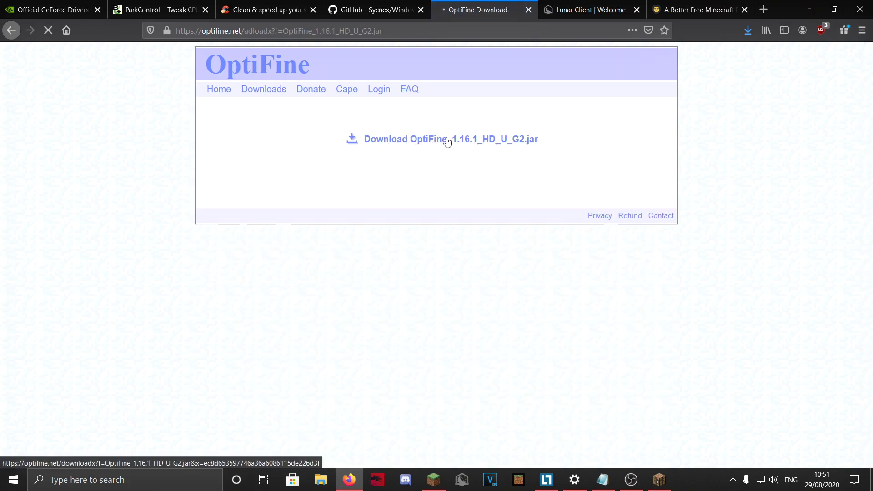
pyautogui.click(561, 247)
# Look at the regular ad-supported download page for OptiFine 1.16.1 HD U G2 and go back.
pyautogui.hotkey('alt', 'Left')
pyautogui.click(381, 266)
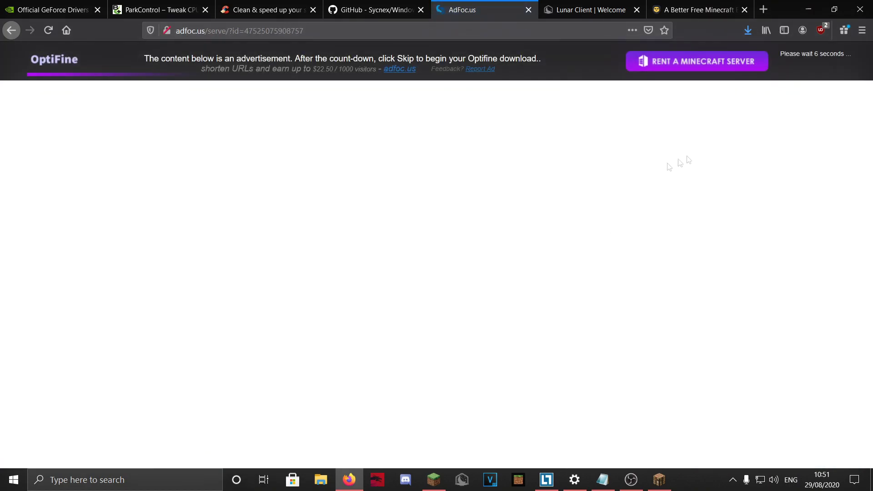
pyautogui.hotkey('alt', 'Left')
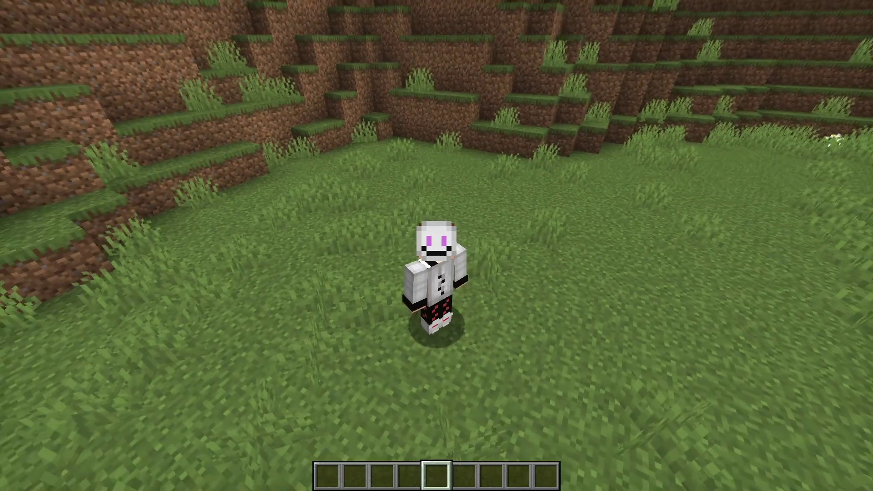
# In Minecraft, check the frame rate on the debug screen with the performance graphs shown.
pyautogui.press('F3')
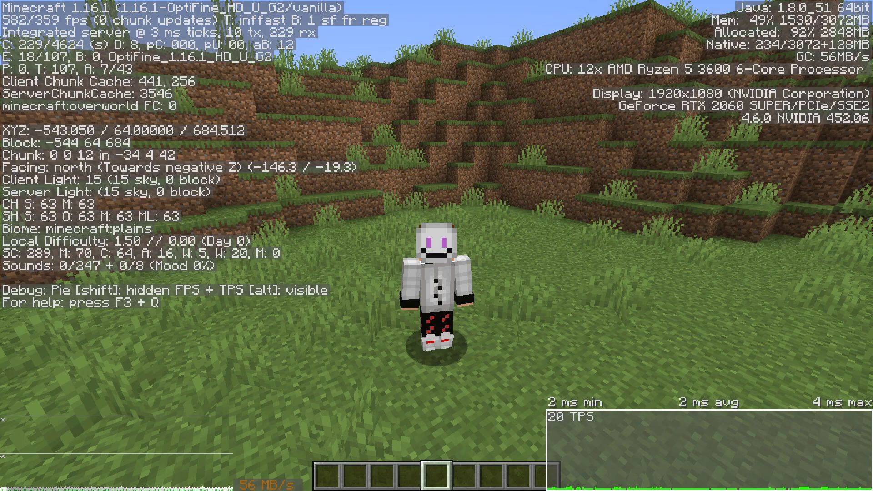
pyautogui.press('F3')
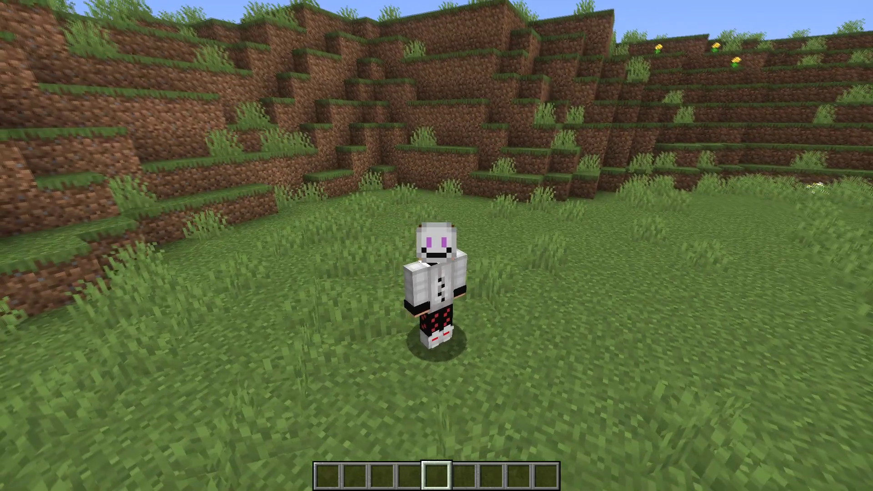
pyautogui.hotkey('alt', 'F3')
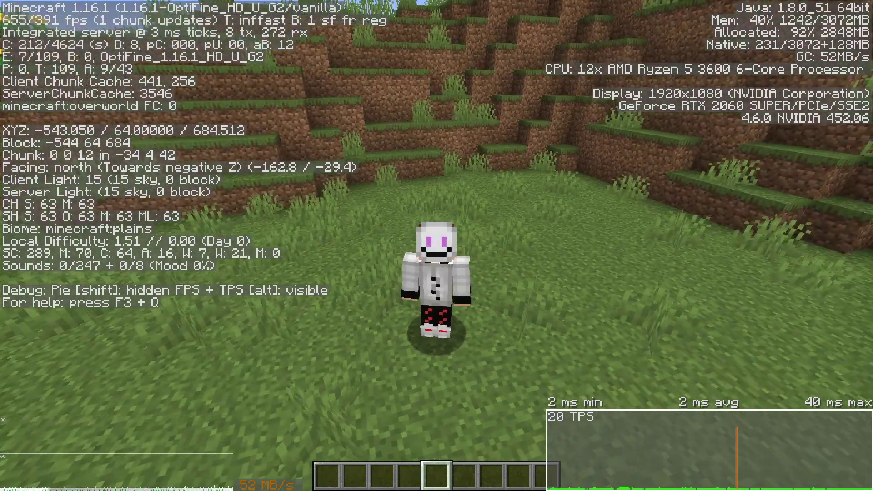
pyautogui.press('F3')
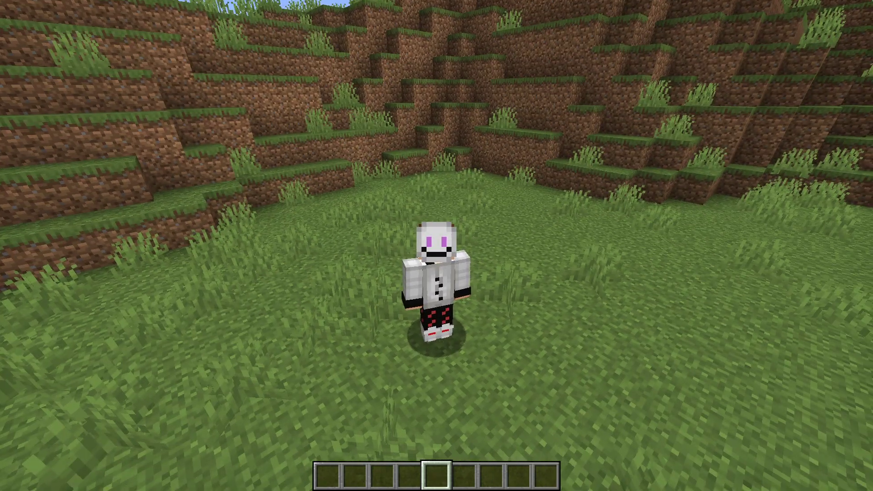
# Set the Max Framerate to 250 fps in the game's video settings.
pyautogui.press('Escape')
pyautogui.press('Escape')
pyautogui.press('Escape')
pyautogui.click(364, 245)
pyautogui.click(328, 183)
pyautogui.moveTo(636, 119); pyautogui.dragTo(634, 110)
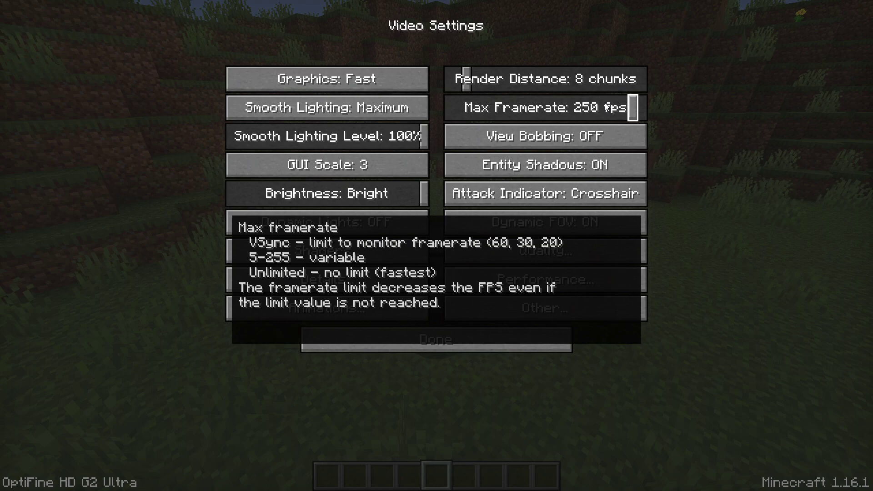
pyautogui.moveTo(607, 107); pyautogui.dragTo(636, 111)
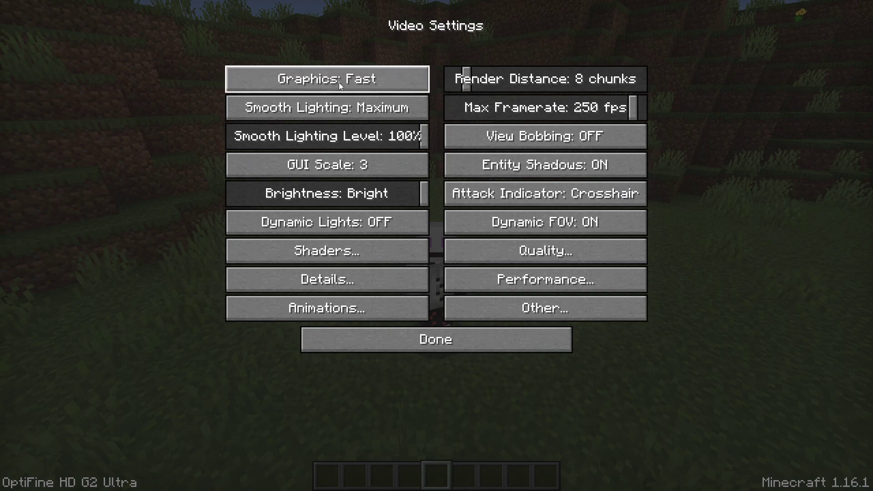
# Try different Smooth Lighting modes and compare how the terrain looks in the game world.
pyautogui.moveTo(340, 83)
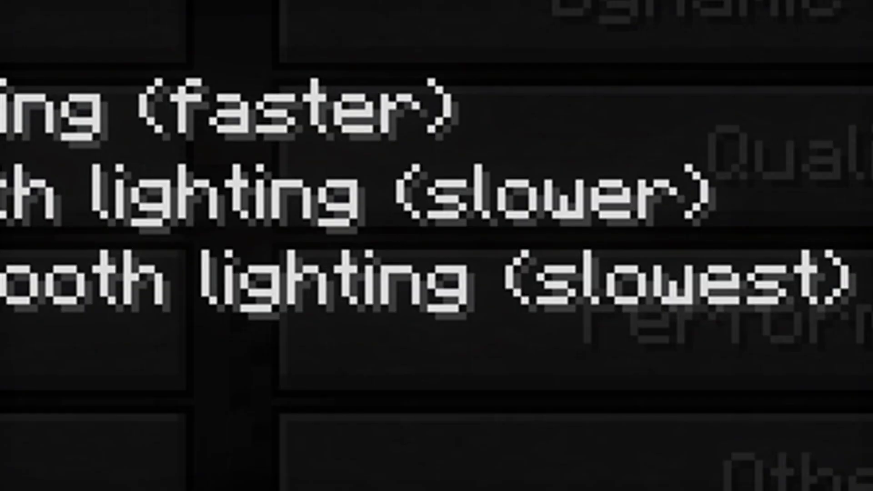
pyautogui.click(304, 105)
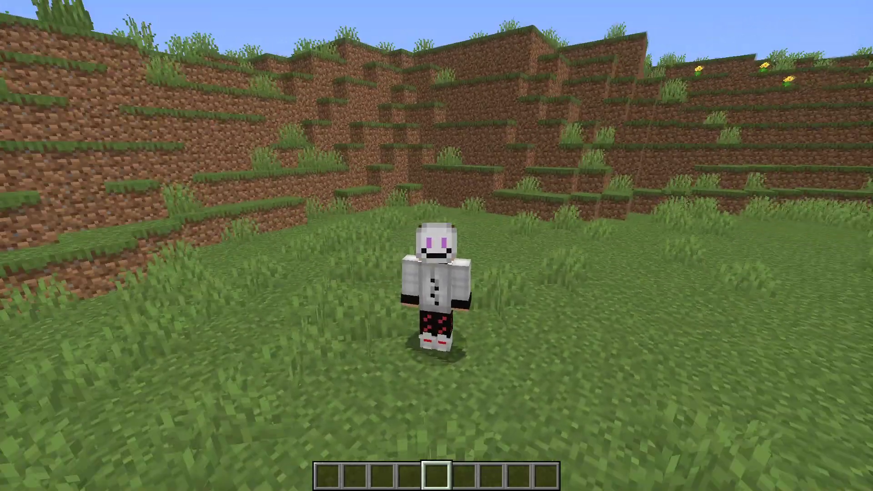
pyautogui.press('Escape')
pyautogui.click(402, 248)
pyautogui.click(355, 187)
pyautogui.click(353, 113)
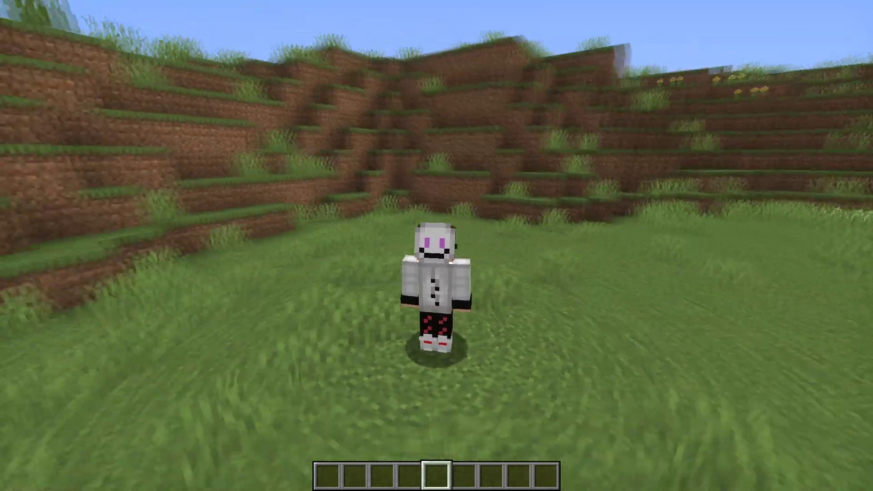
# Set Smooth Lighting to Minimum in the video settings.
pyautogui.press('Escape')
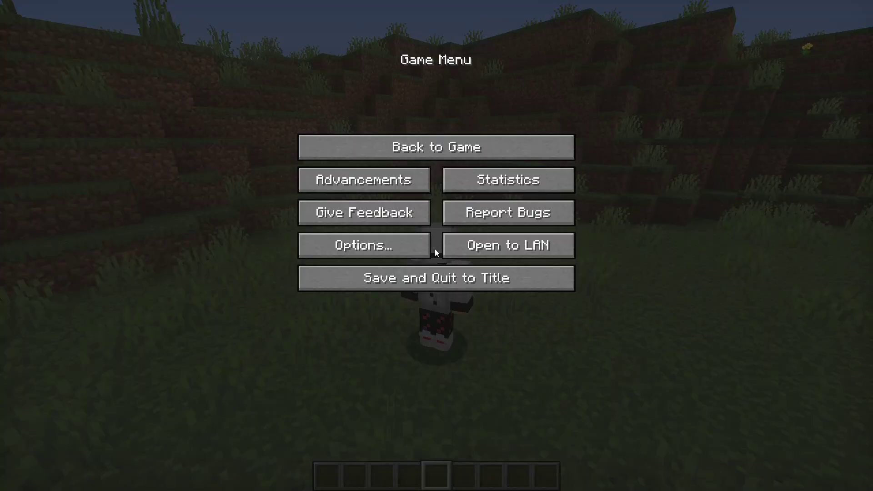
pyautogui.click(401, 246)
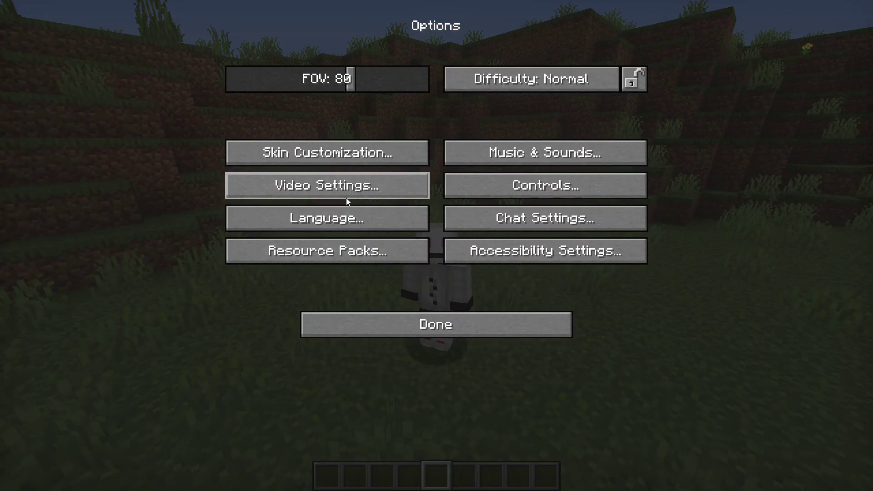
pyautogui.click(346, 184)
pyautogui.click(343, 114)
pyautogui.doubleClick(344, 113)
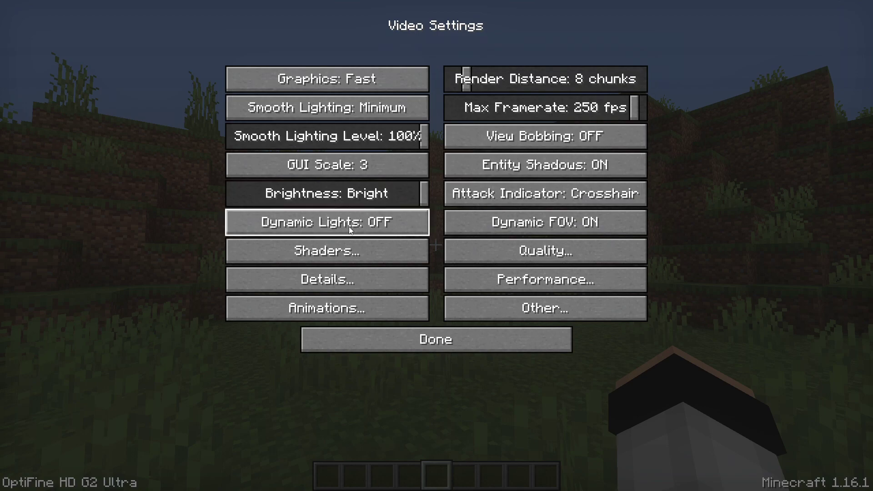
# Examine the Dynamic Lights option and the list of shader packs, leaving both off.
pyautogui.rightClick(349, 227)
pyautogui.click(349, 226)
pyautogui.click(326, 258)
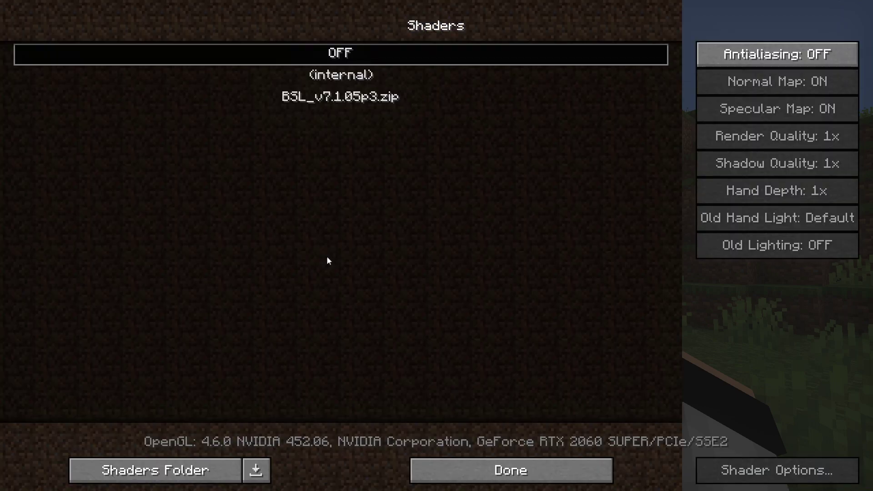
pyautogui.click(512, 469)
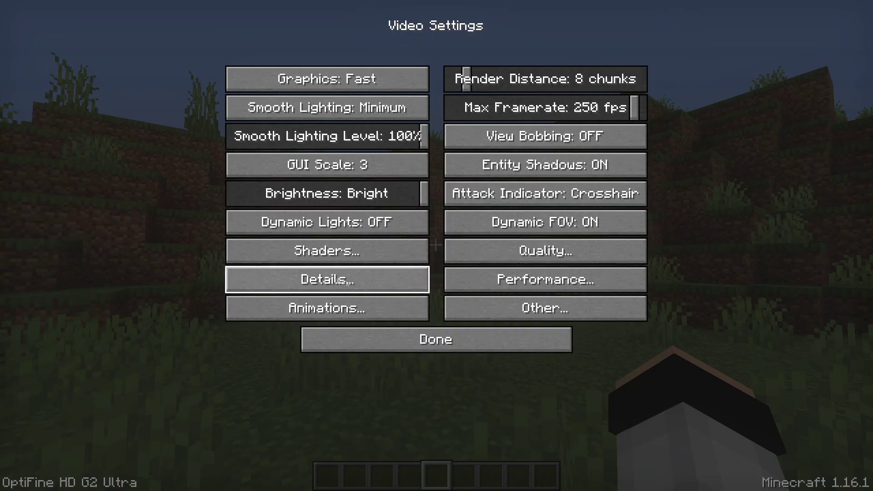
pyautogui.click(313, 252)
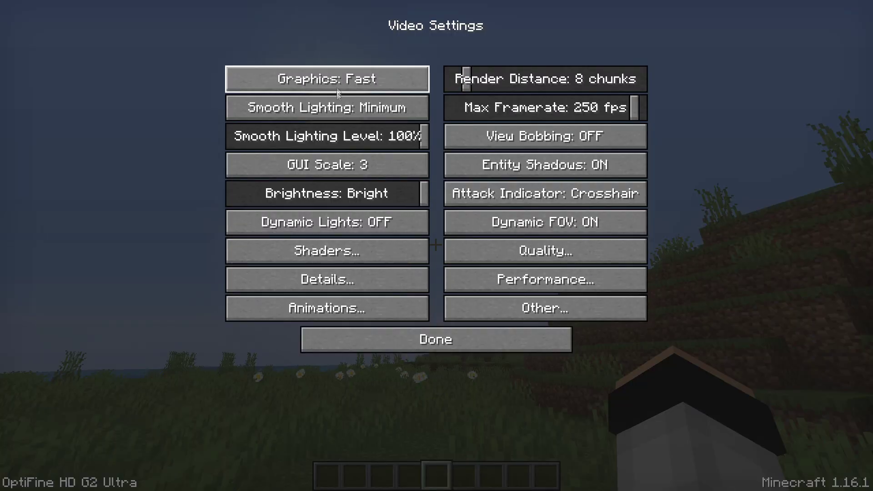
# Review the detail settings and change how tree leaves are rendered with the Trees option.
pyautogui.click(346, 279)
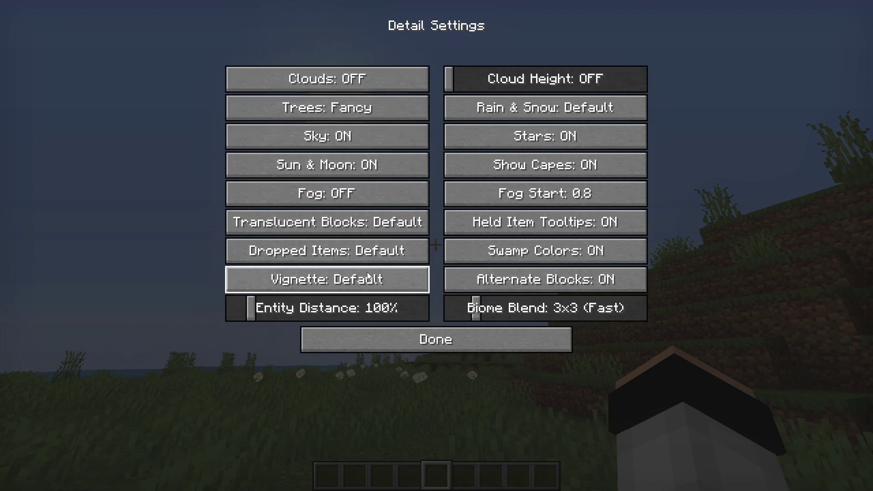
pyautogui.moveTo(373, 261)
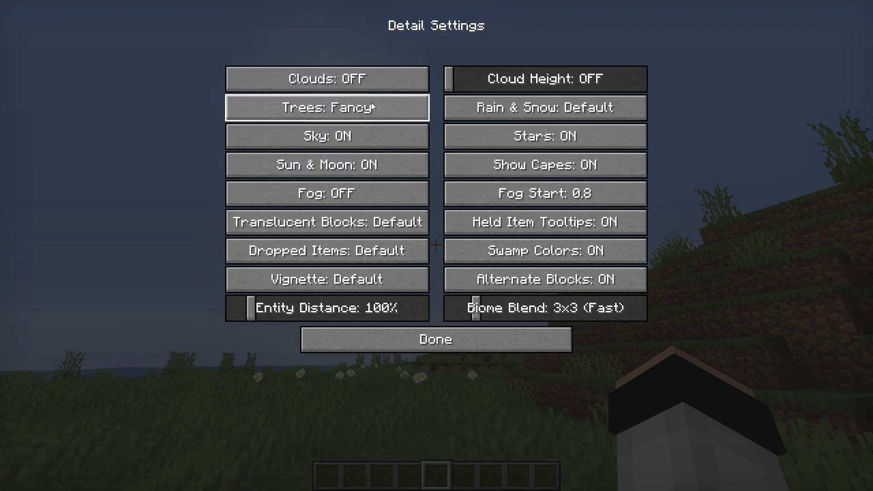
pyautogui.moveTo(342, 85)
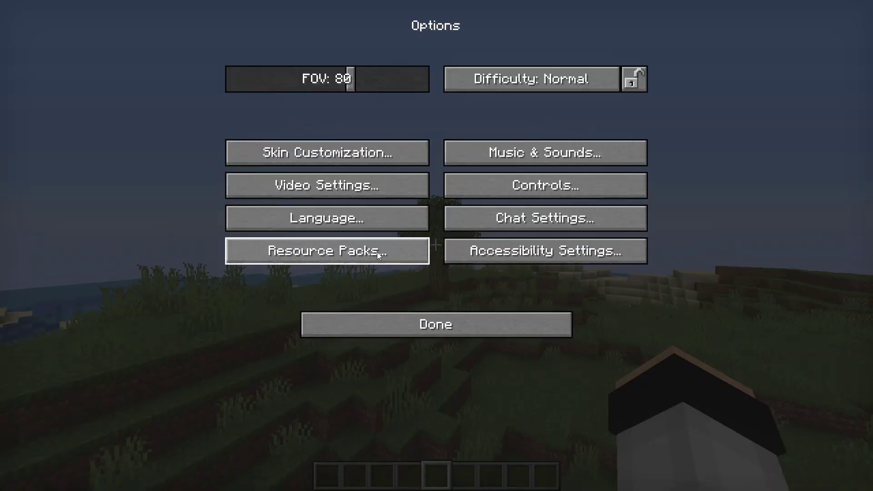
pyautogui.click(346, 185)
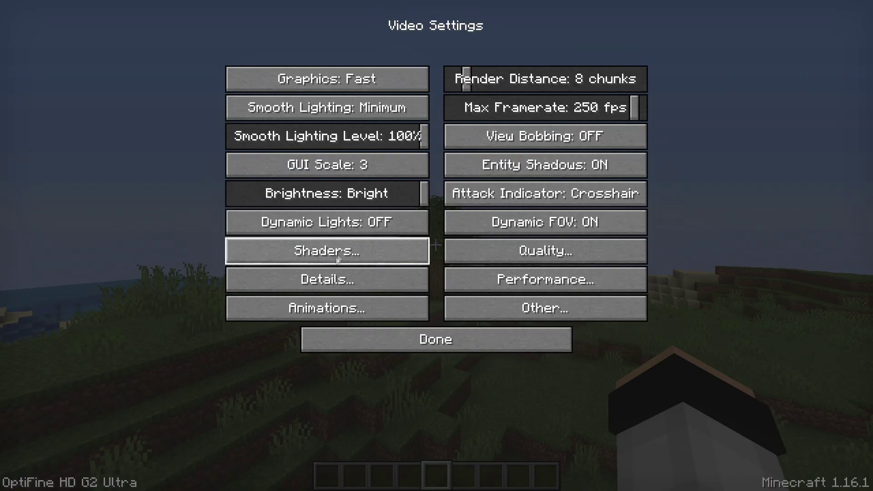
pyautogui.click(340, 279)
pyautogui.click(326, 119)
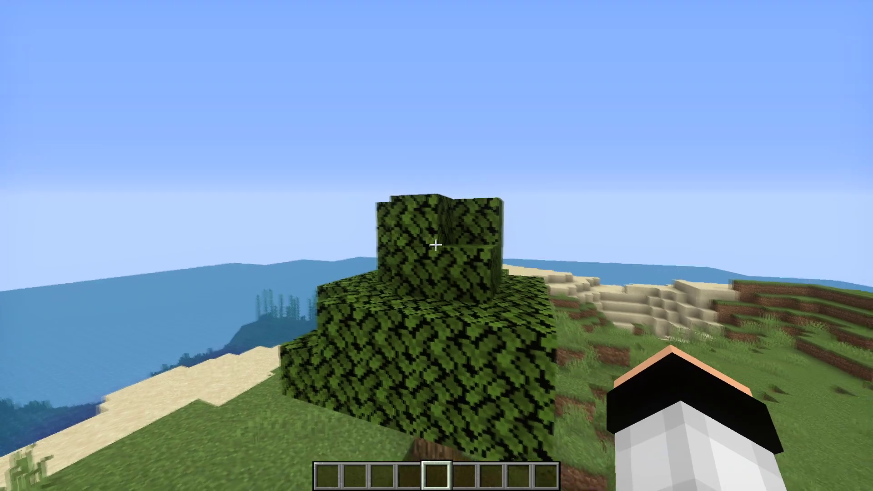
# Set Trees to Fancy in the detail settings and try the Sky option off before turning it on again.
pyautogui.press('Escape')
pyautogui.click(377, 246)
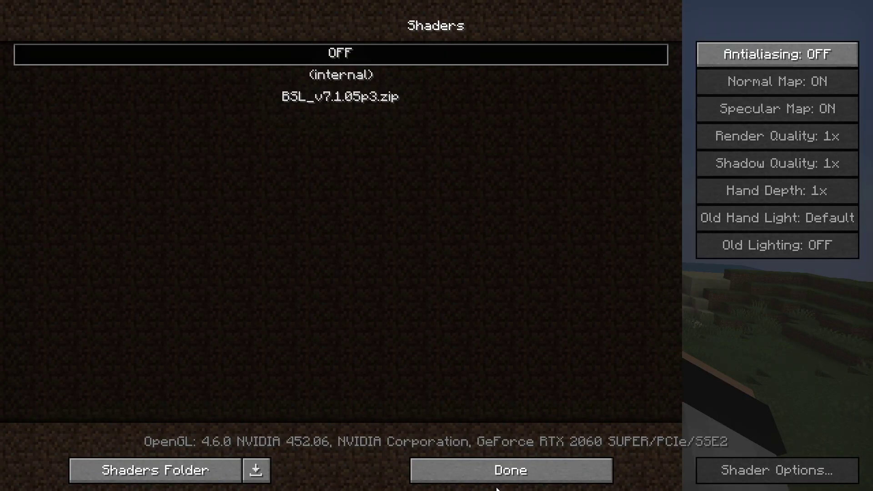
pyautogui.click(492, 471)
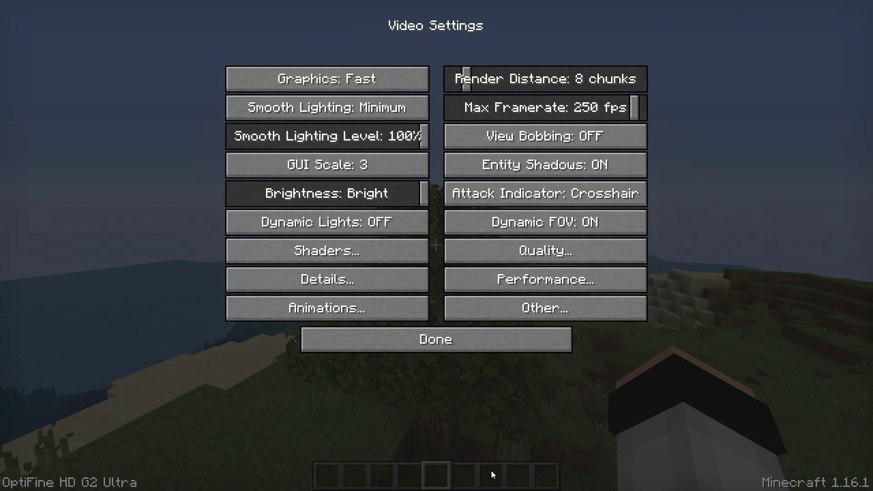
pyautogui.click(328, 279)
pyautogui.moveTo(342, 143)
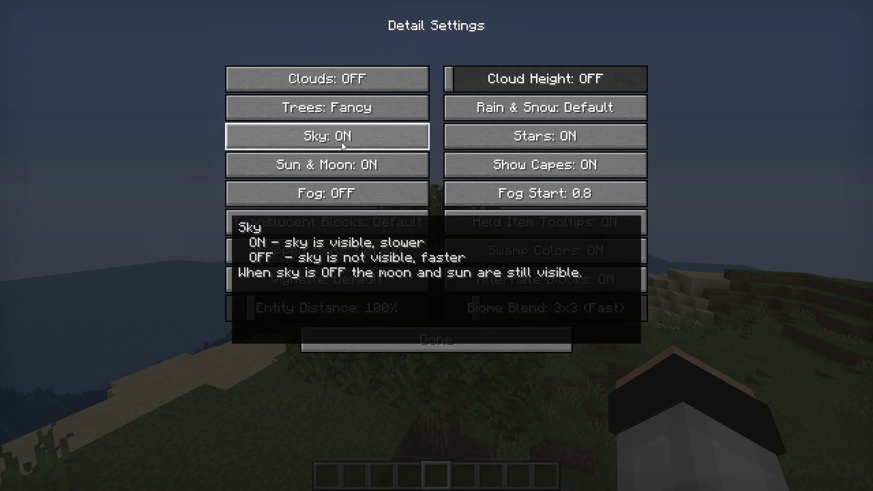
pyautogui.click(342, 142)
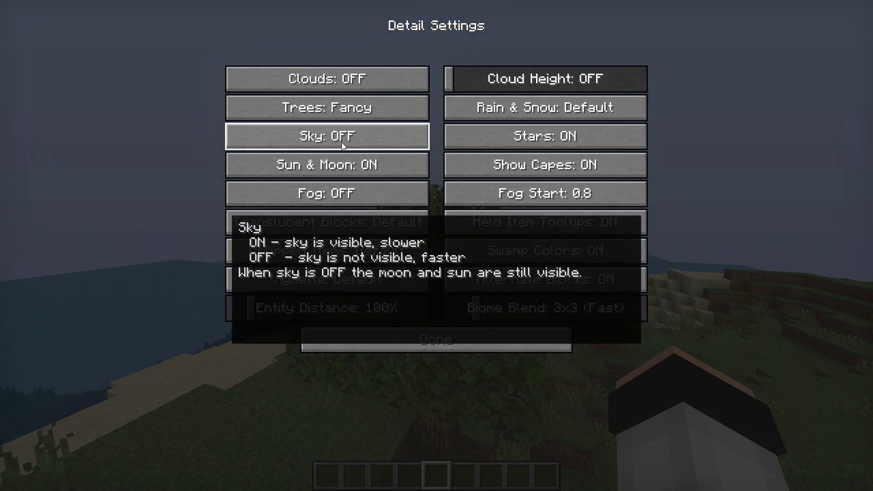
pyautogui.click(342, 143)
# Review the fog options in the detail settings and lower Biome Blend to its minimum.
pyautogui.moveTo(348, 170)
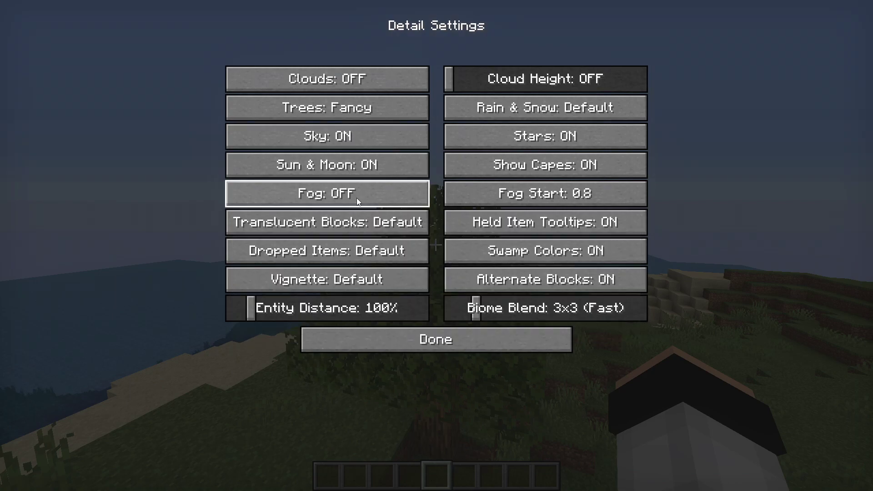
pyautogui.moveTo(357, 199)
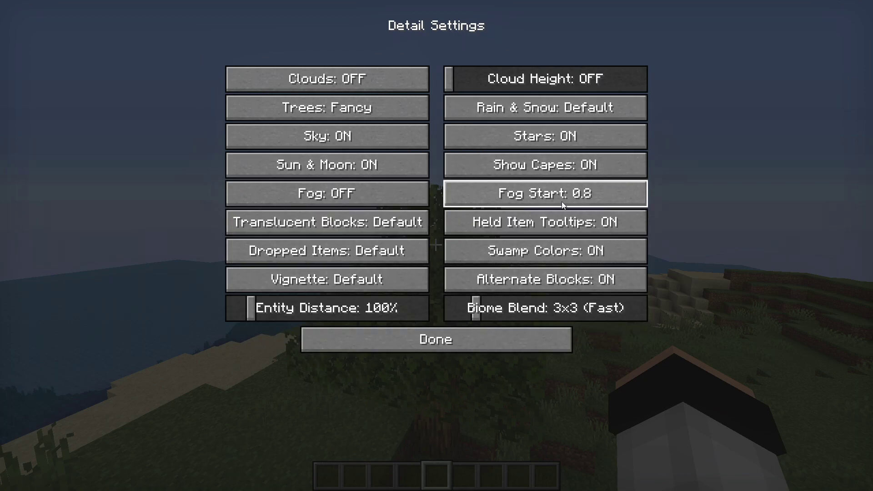
pyautogui.moveTo(562, 203)
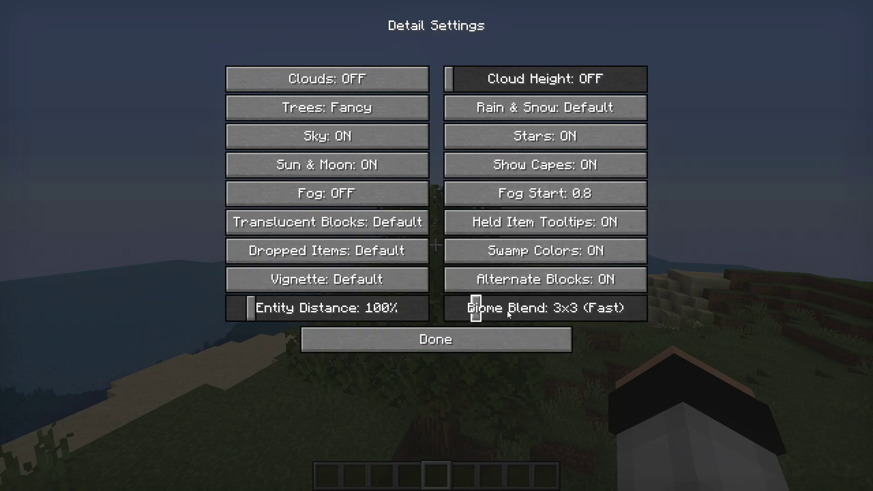
pyautogui.moveTo(507, 310)
pyautogui.click(455, 310)
pyautogui.press('Escape')
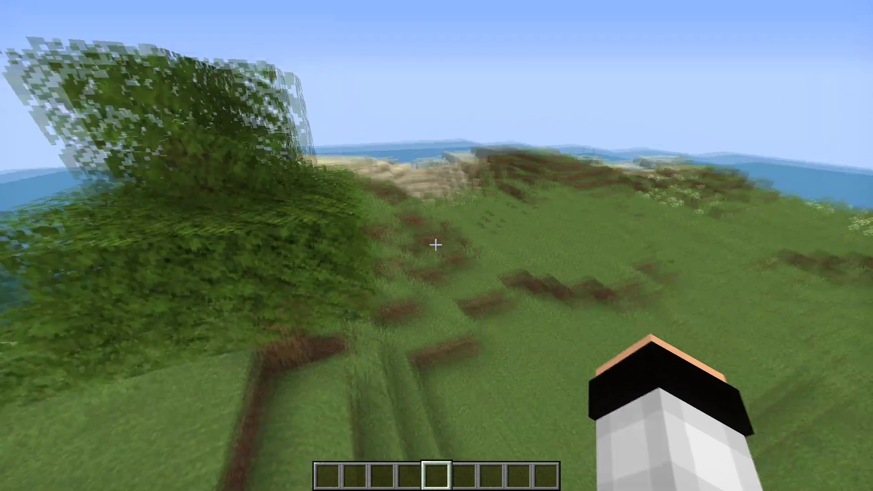
# Fly over the coast and open water to examine how the colours change at biome borders.
pyautogui.press('w')
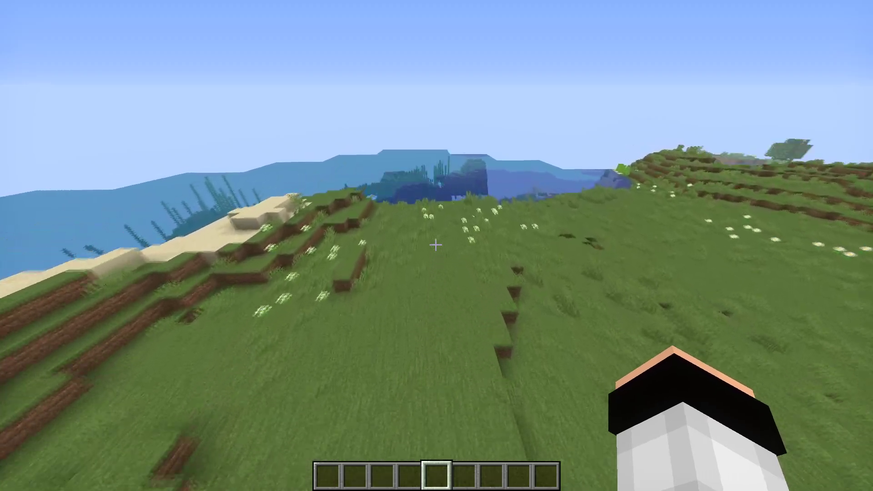
pyautogui.press('w')
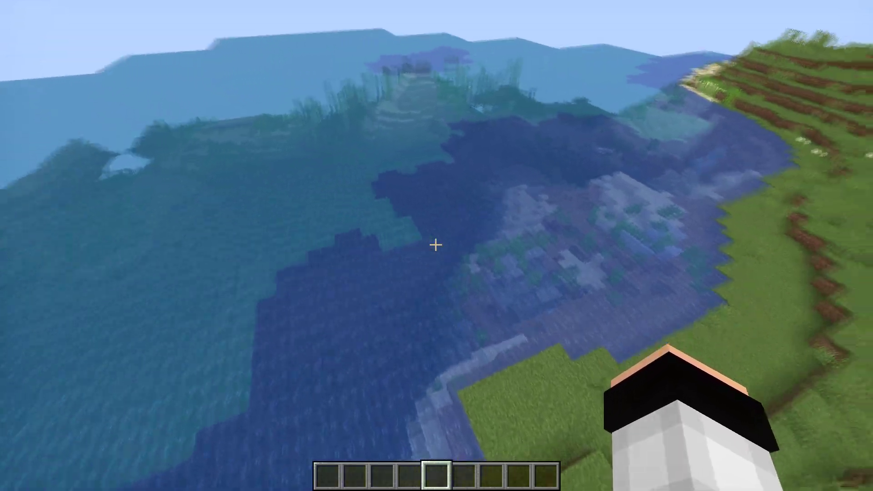
pyautogui.press('w')
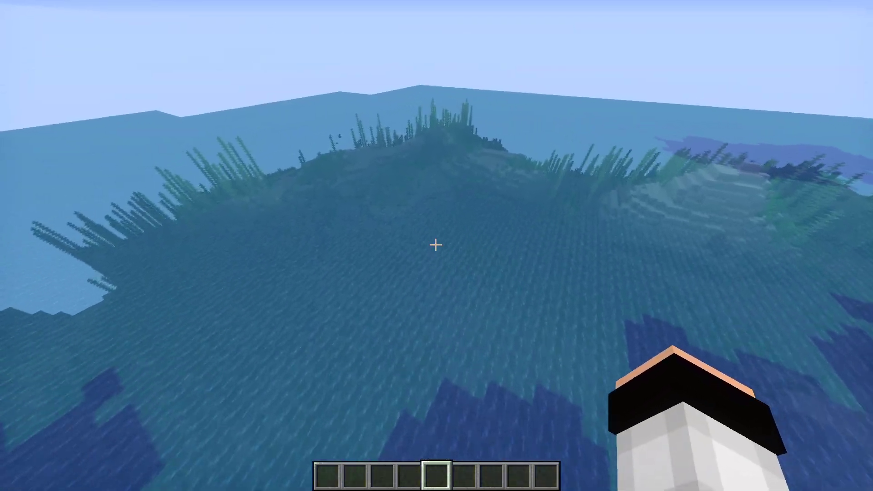
pyautogui.press('F3')
pyautogui.press('w')
pyautogui.press('F3')
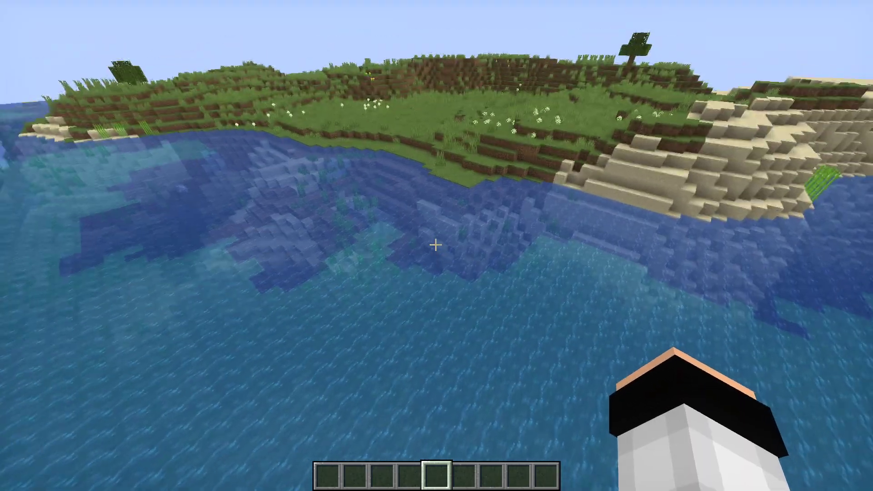
pyautogui.press('w')
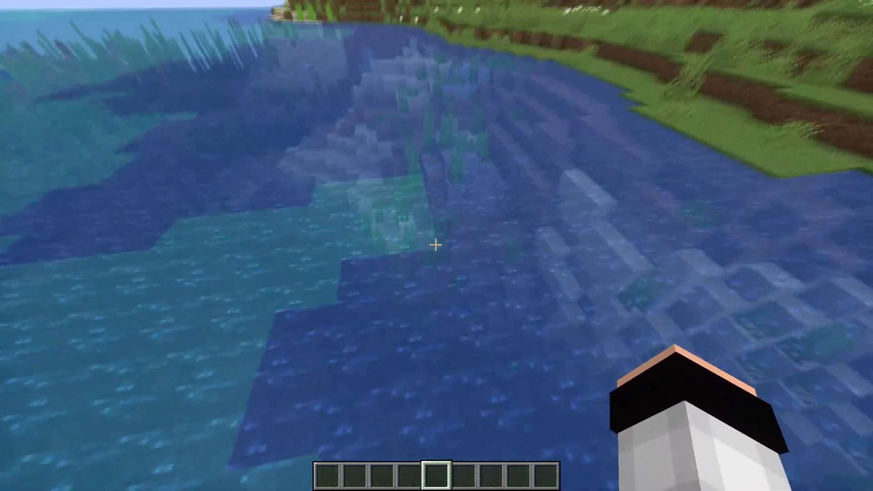
pyautogui.press('w')
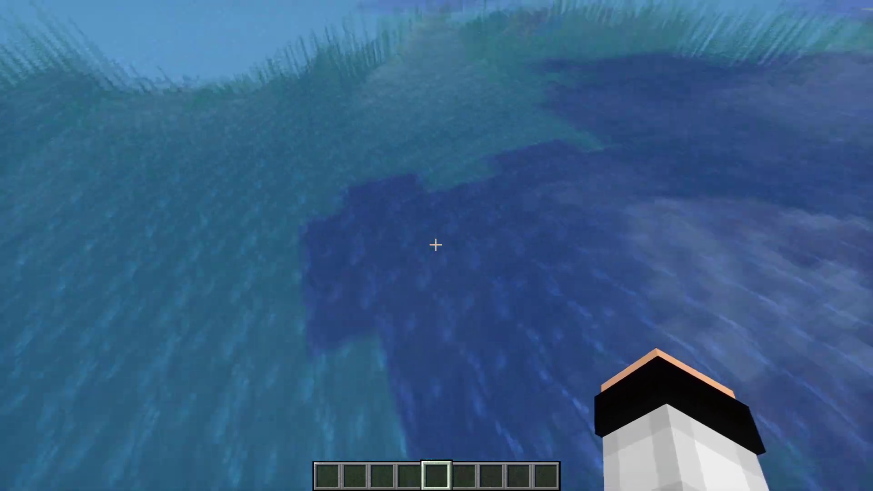
pyautogui.press('w')
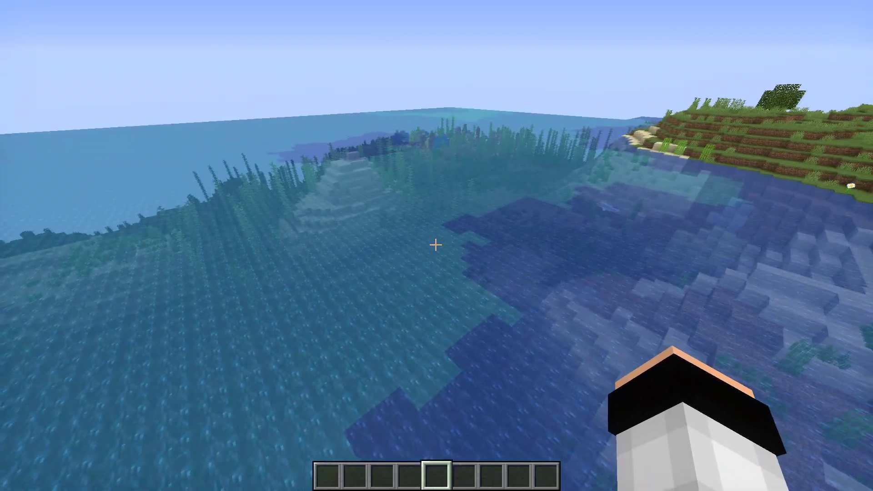
# Turn all animations off at once in the animation settings.
pyautogui.press('Escape')
pyautogui.click(364, 244)
pyautogui.click(318, 183)
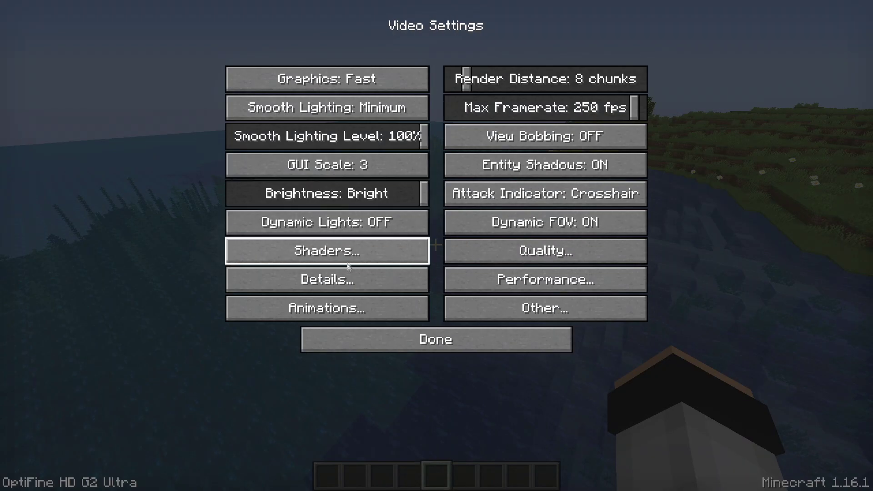
pyautogui.click(324, 279)
pyautogui.click(423, 340)
pyautogui.click(373, 312)
pyautogui.click(373, 341)
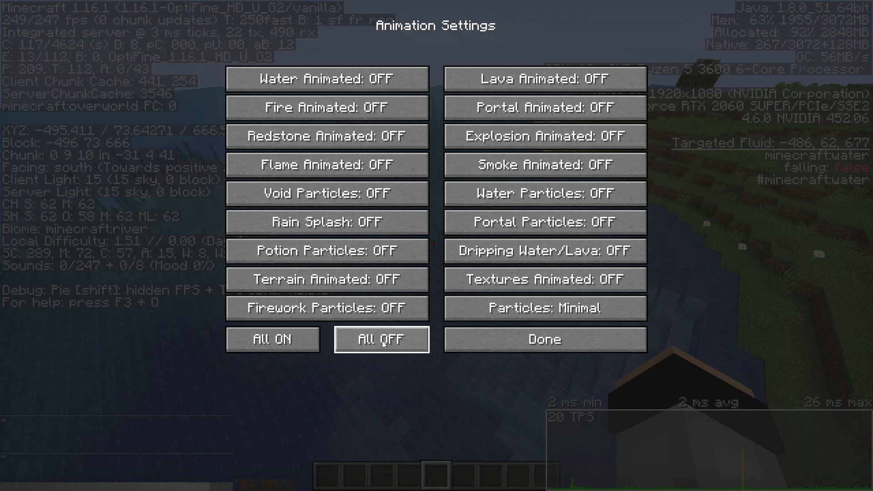
pyautogui.press('Escape')
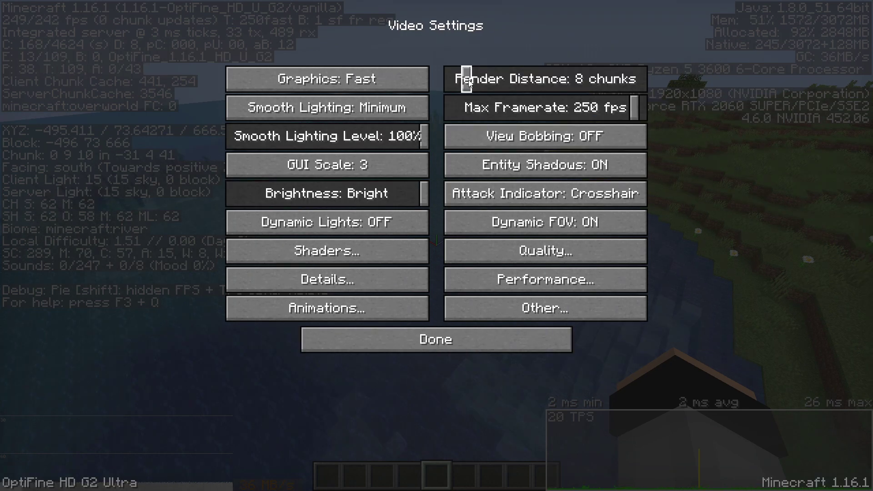
# Try a Render Distance of 12 chunks, followed by 2 chunks, and return to the game world.
pyautogui.moveTo(470, 86)
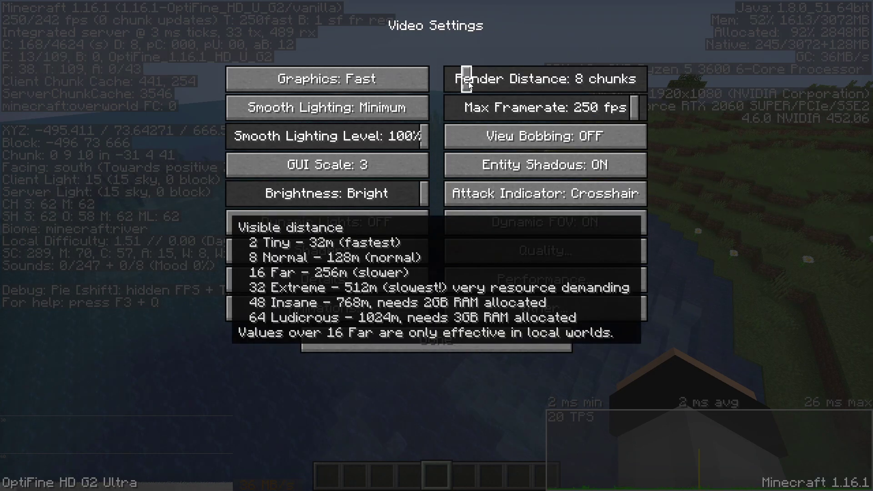
pyautogui.moveTo(469, 85); pyautogui.dragTo(480, 87)
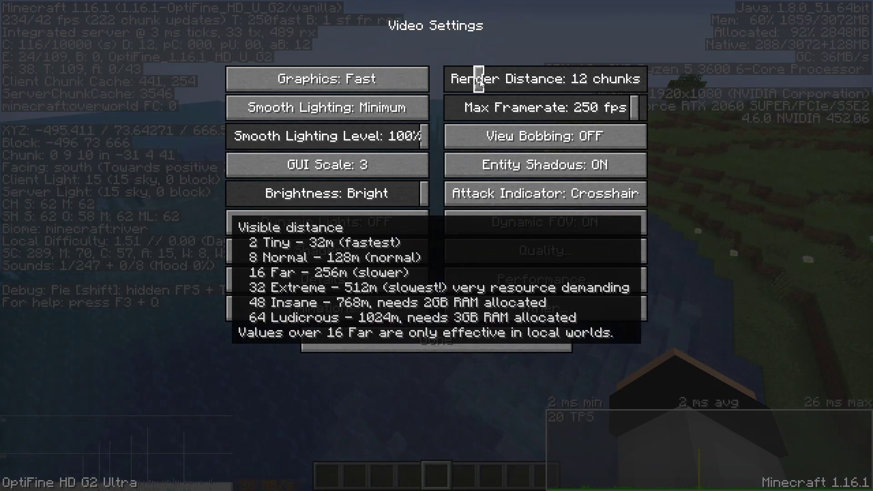
pyautogui.moveTo(539, 86)
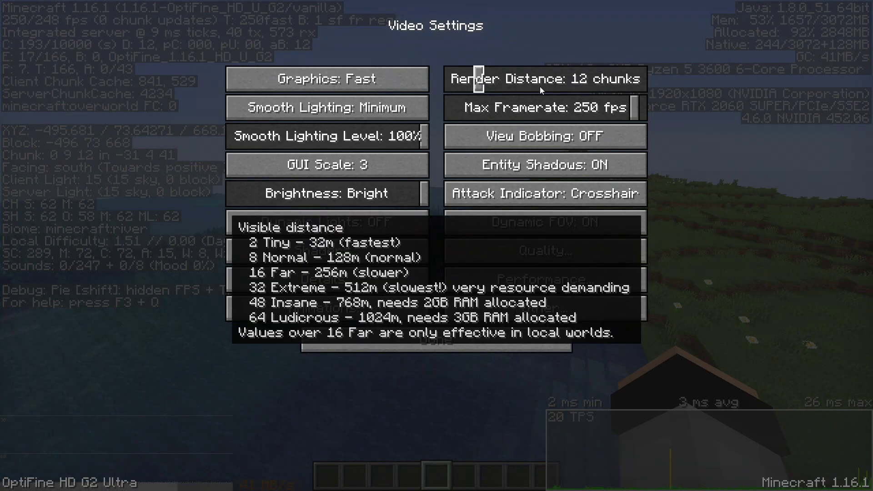
pyautogui.click(448, 87)
pyautogui.press('Escape')
pyautogui.press('Escape')
# Set Max Framerate to Unlimited in the video settings and fly through the world to check the frame rate.
pyautogui.click(397, 249)
pyautogui.click(327, 183)
pyautogui.moveTo(630, 111); pyautogui.dragTo(637, 111)
pyautogui.press('Escape')
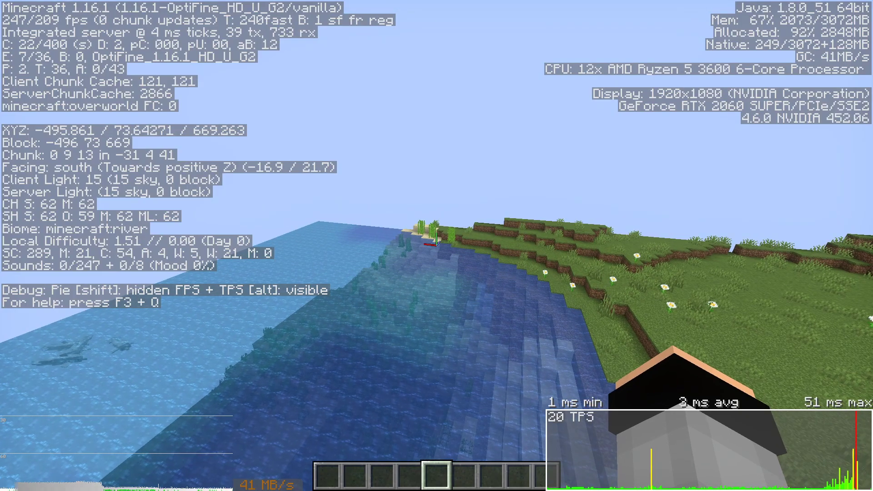
pyautogui.press('w')
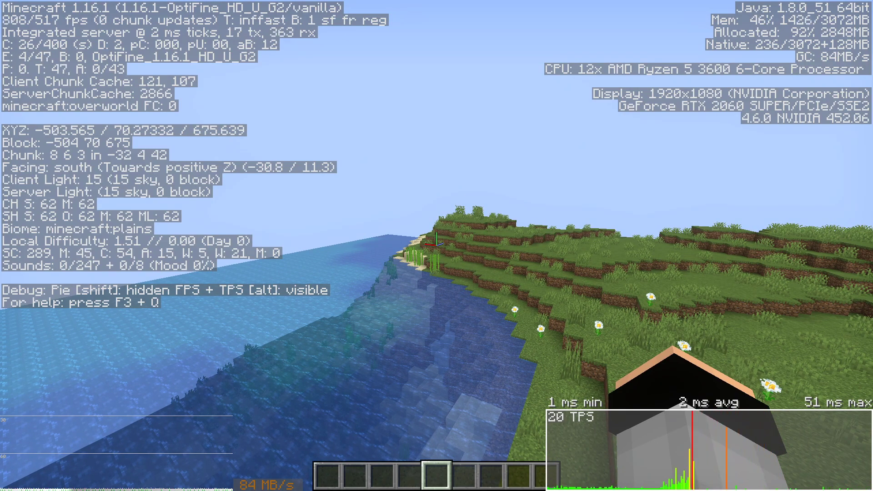
# Set Render Distance to 8 chunks in the video settings.
pyautogui.press('Escape')
pyautogui.click(406, 245)
pyautogui.click(400, 184)
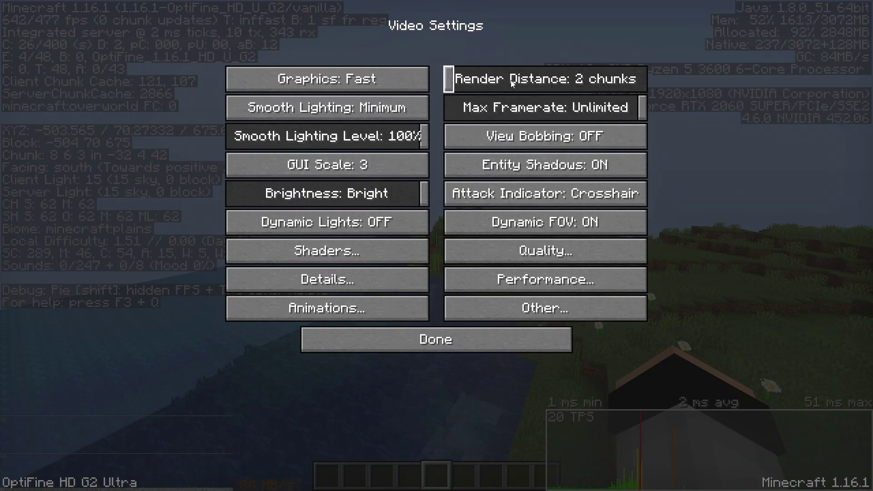
pyautogui.moveTo(486, 81)
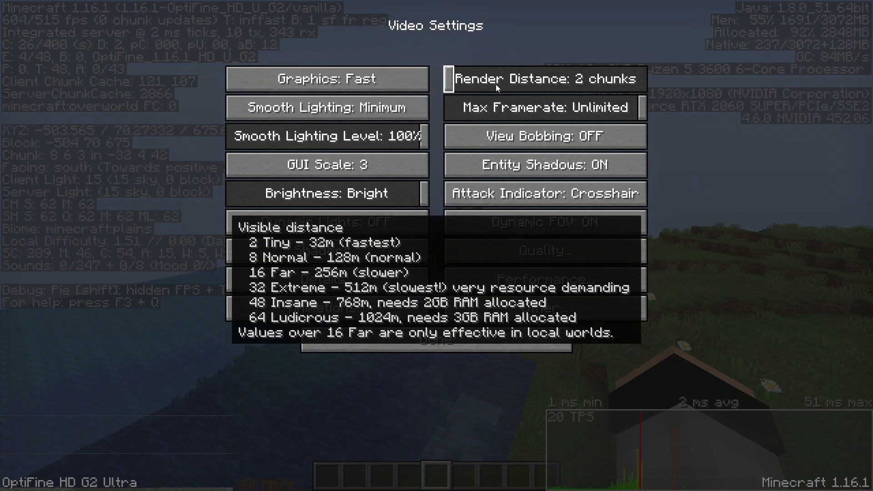
pyautogui.click(468, 79)
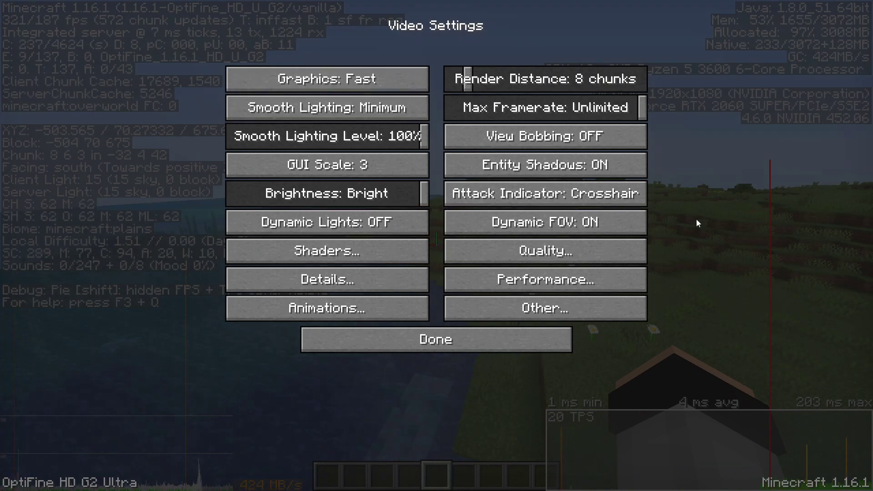
# Examine the quality settings, including Better Grass and Custom Fonts, leaving them unchanged.
pyautogui.click(614, 251)
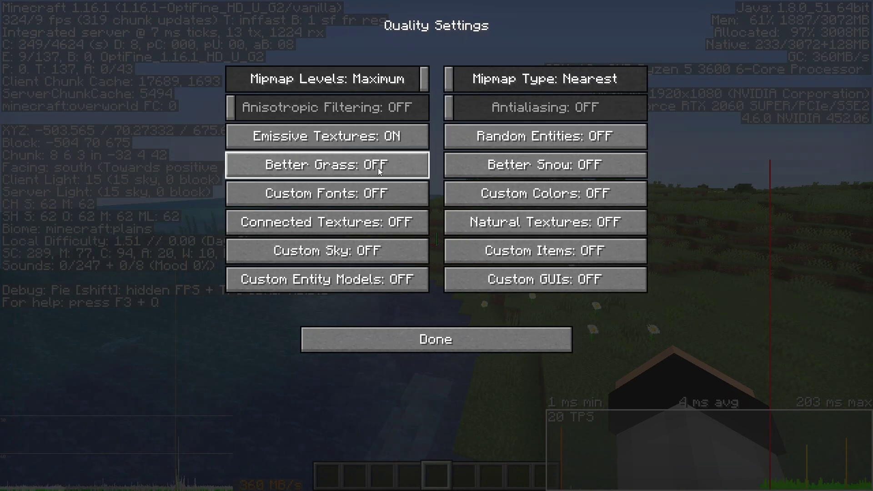
pyautogui.moveTo(378, 168)
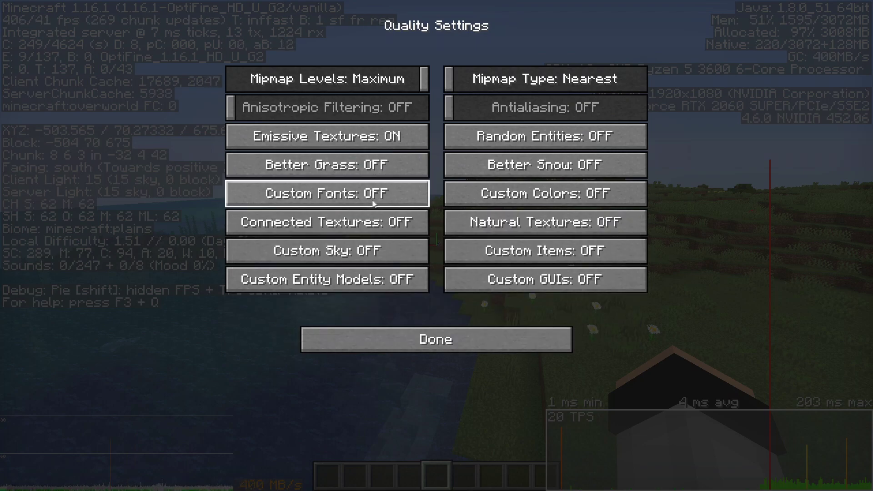
pyautogui.moveTo(421, 177)
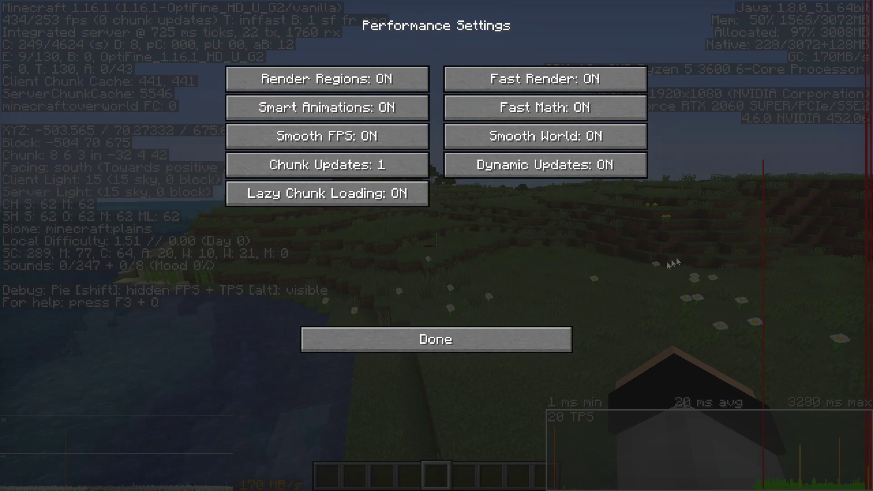
# Turn Smooth FPS off in the performance settings and fly around the world to check the frame rate.
pyautogui.click(435, 340)
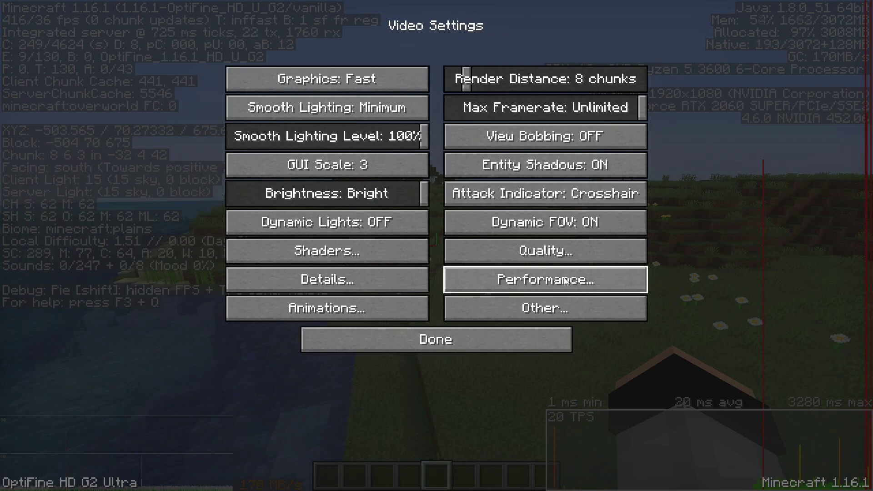
pyautogui.click(529, 279)
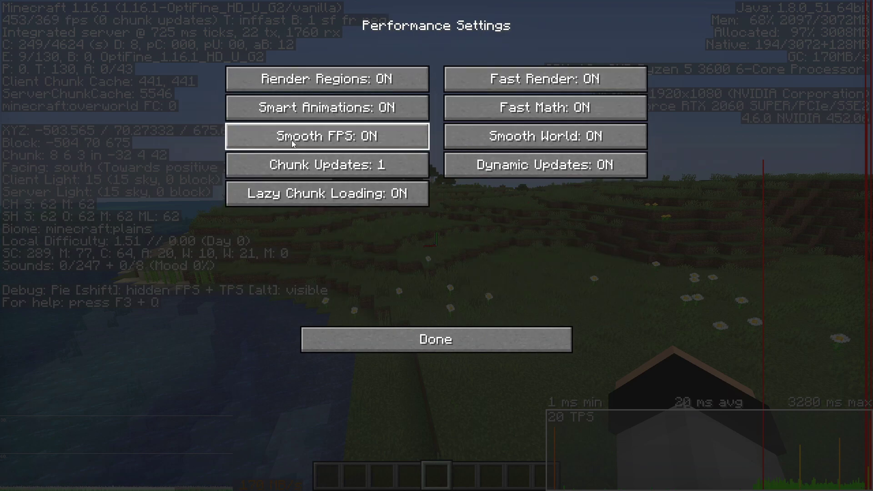
pyautogui.click(392, 141)
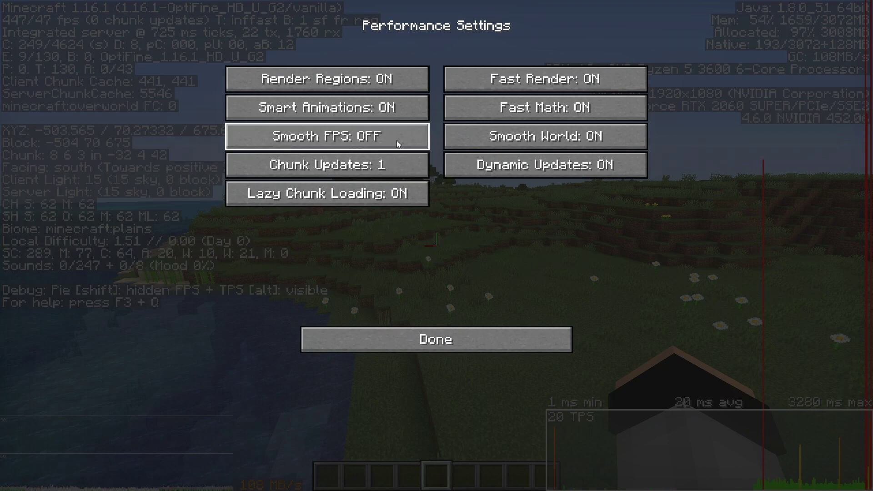
pyautogui.press('Escape')
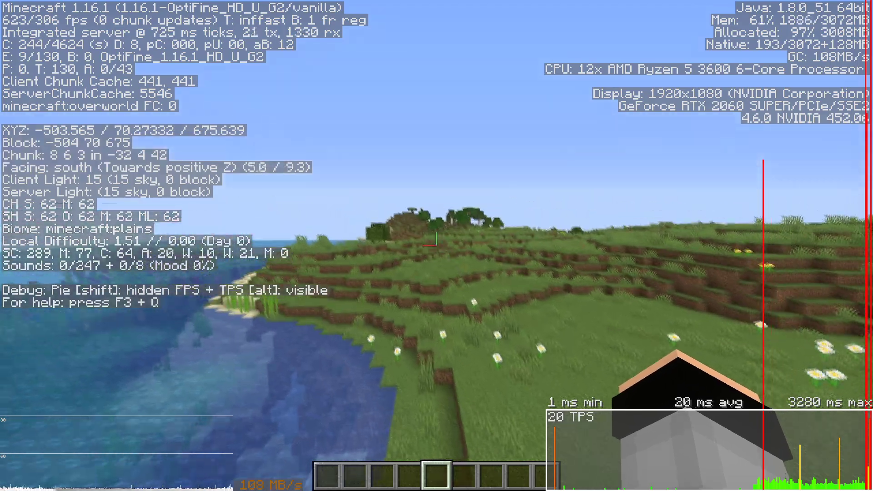
pyautogui.press('w')
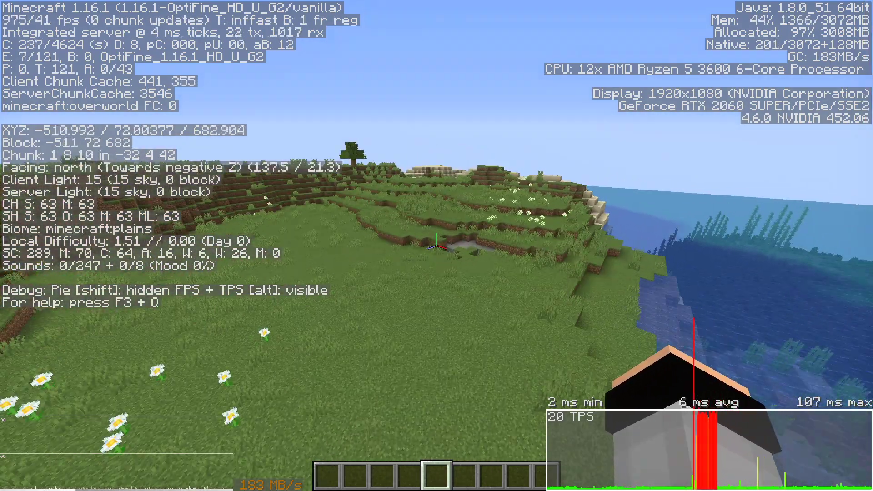
pyautogui.press('w')
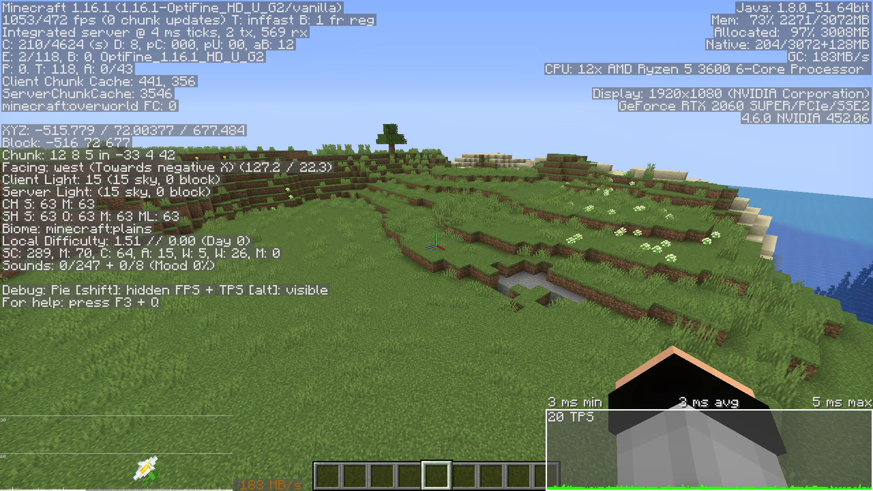
# Reopen the performance settings, try Smooth FPS switched on and set it back to OFF.
pyautogui.press('Escape')
pyautogui.click(388, 247)
pyautogui.click(387, 186)
pyautogui.click(519, 279)
pyautogui.click(388, 127)
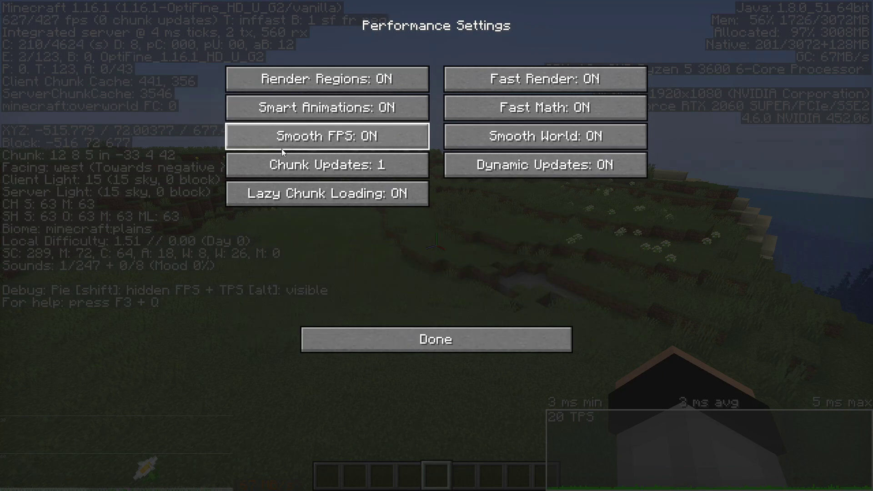
pyautogui.click(283, 136)
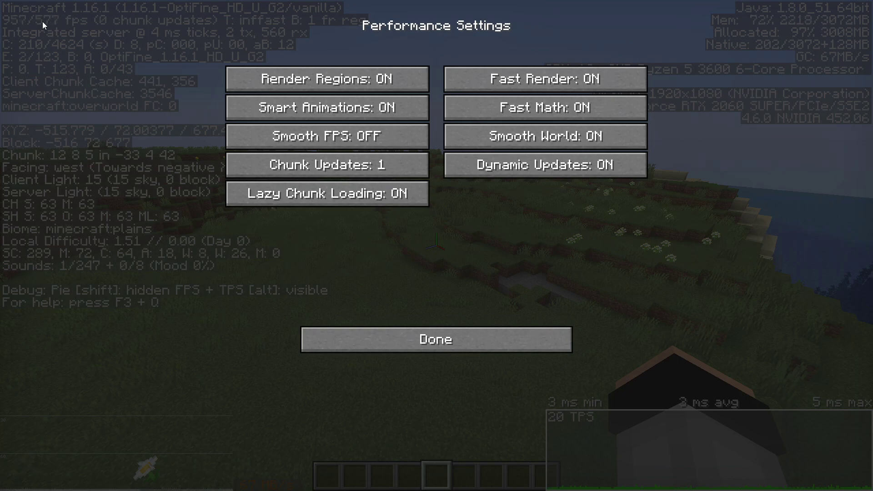
# Try Fullscreen Mode at 1600x900@60 (24bit) in the other video settings and move through the world to check the frame rate.
pyautogui.click(435, 340)
pyautogui.click(544, 308)
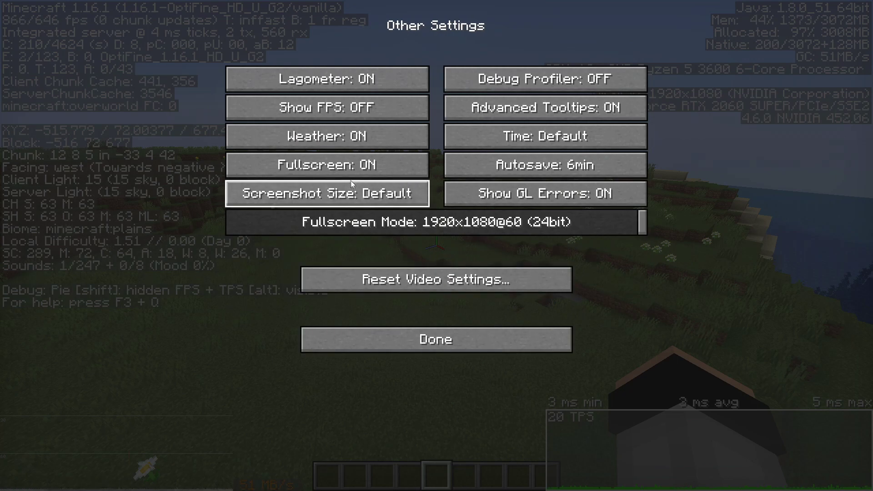
pyautogui.click(236, 223)
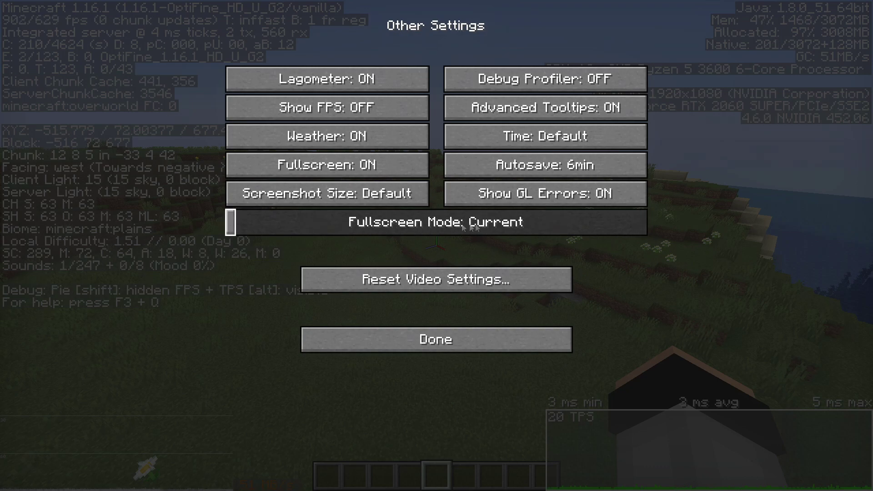
pyautogui.moveTo(229, 223); pyautogui.dragTo(643, 227)
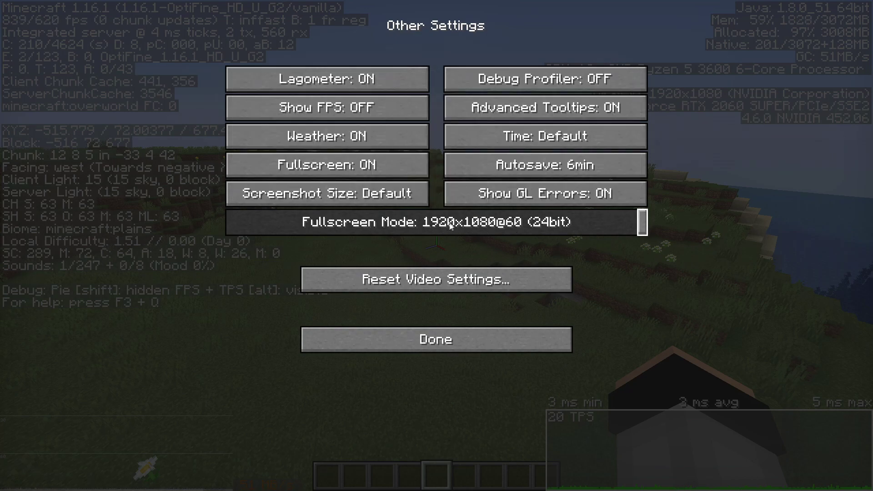
pyautogui.moveTo(642, 224); pyautogui.dragTo(571, 235)
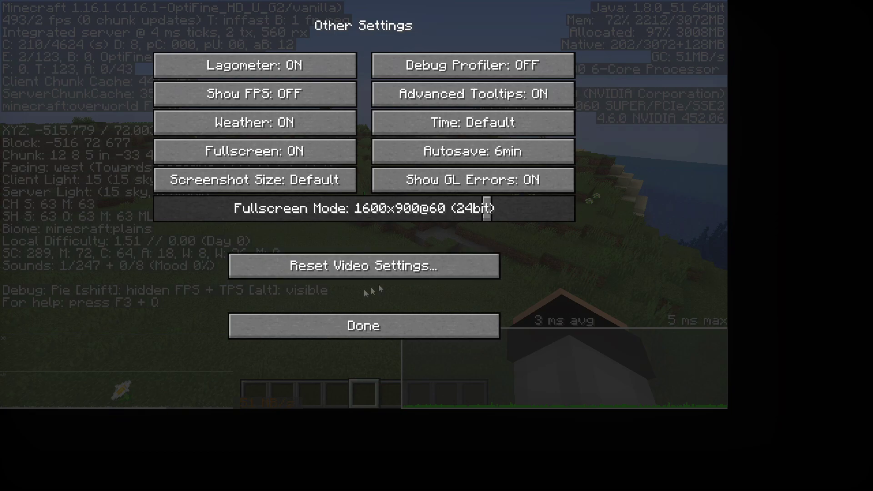
pyautogui.press('Escape')
pyautogui.press('w')
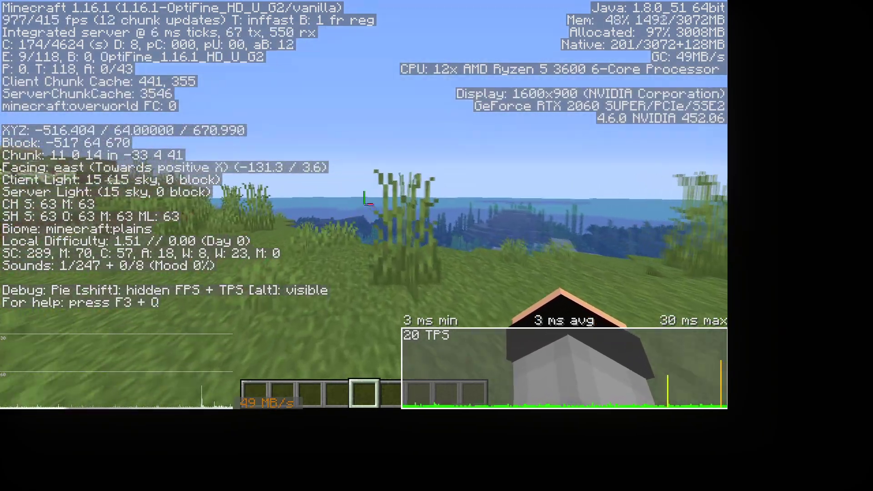
# Set Fullscreen Mode to 1920x1080@60 (24bit) in the other video settings and leave fullscreen.
pyautogui.press('Escape')
pyautogui.click(315, 214)
pyautogui.click(253, 172)
pyautogui.click(450, 289)
pyautogui.moveTo(450, 208); pyautogui.dragTo(574, 209)
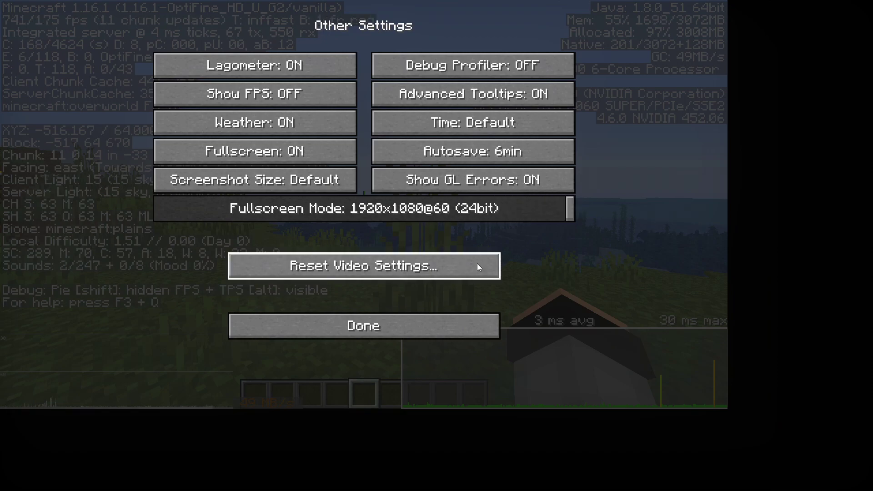
pyautogui.press('F11')
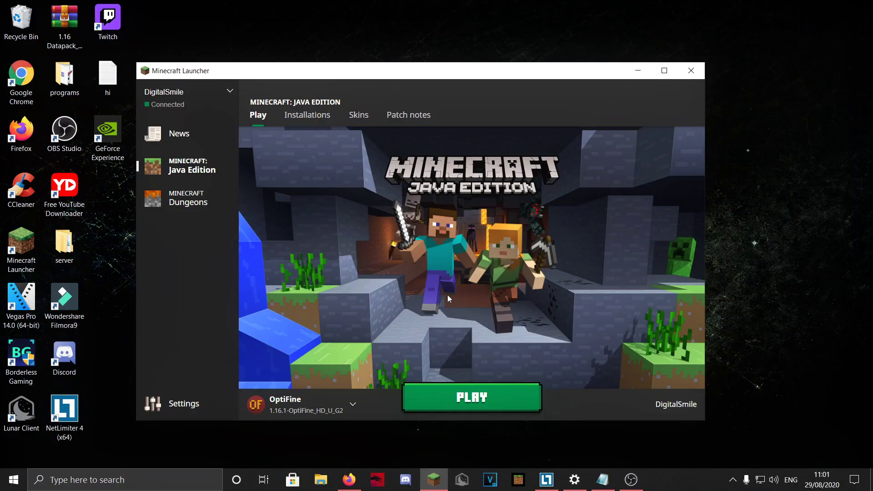
# In the Minecraft Launcher, edit the OptiFine installation's JVM arguments to allocate 4 GB of memory with -Xmx4G.
pyautogui.click(298, 116)
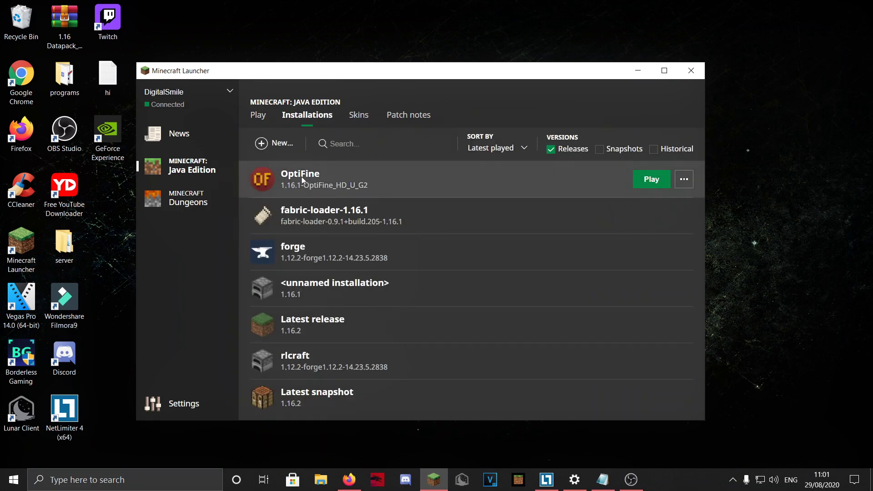
pyautogui.click(258, 115)
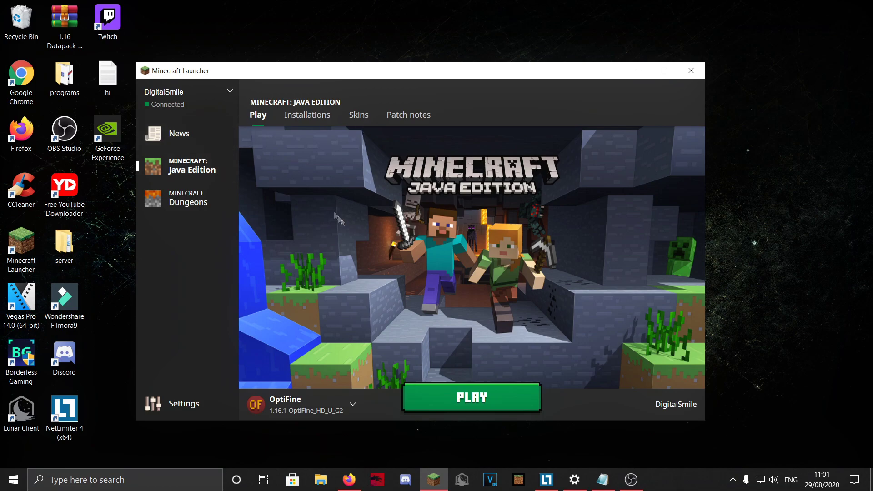
pyautogui.click(305, 118)
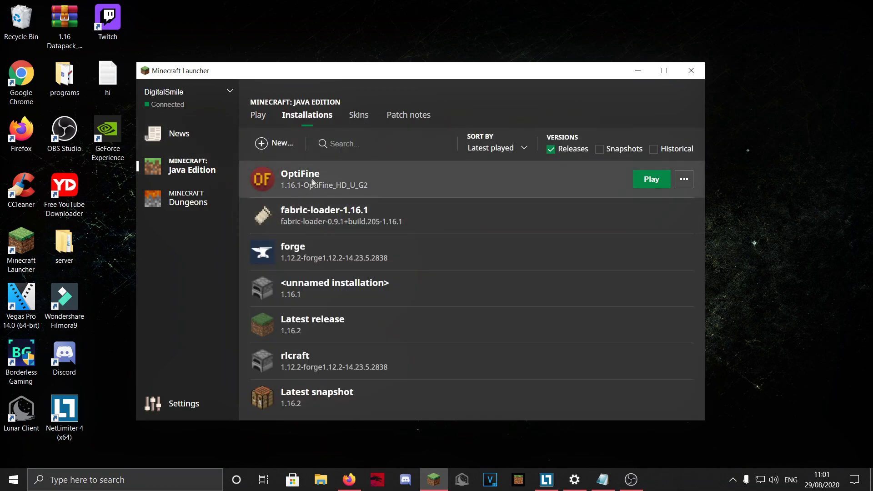
pyautogui.click(296, 181)
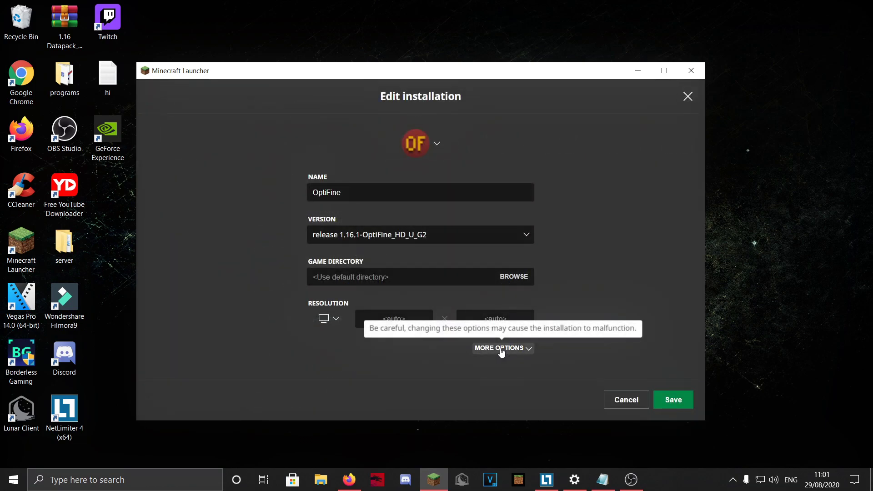
pyautogui.click(502, 349)
pyautogui.scroll(-2, 533, 275)
pyautogui.click(333, 359)
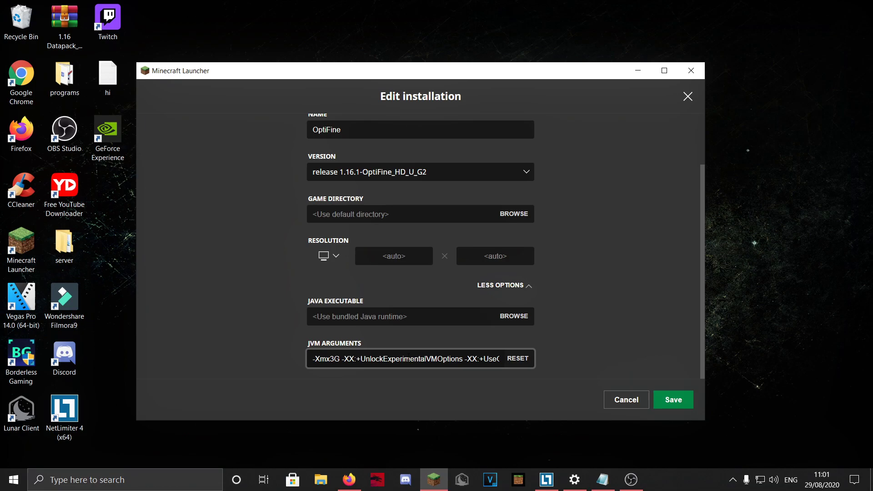
pyautogui.press('BackSpace')
pyautogui.write('6')
pyautogui.press('BackSpace')
pyautogui.write('4')
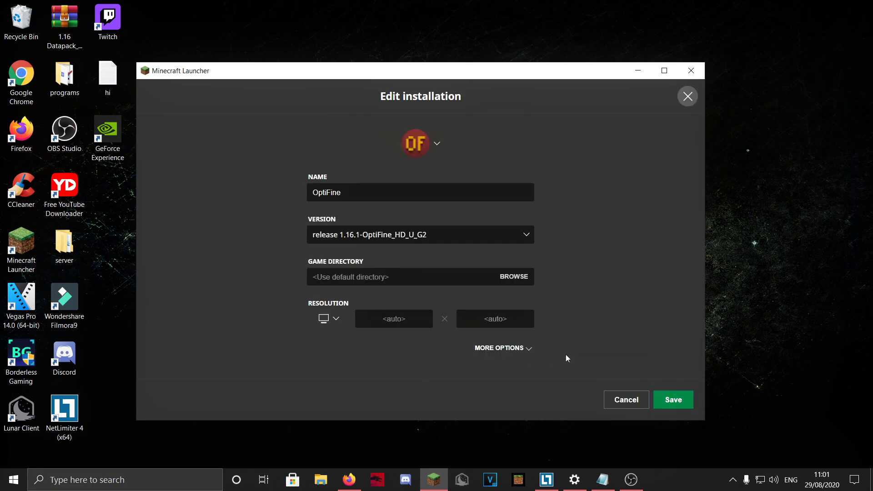
# Set the OptiFine installation's memory argument to -Xmx3G and save the installation.
pyautogui.click(517, 348)
pyautogui.scroll(-2, 581, 243)
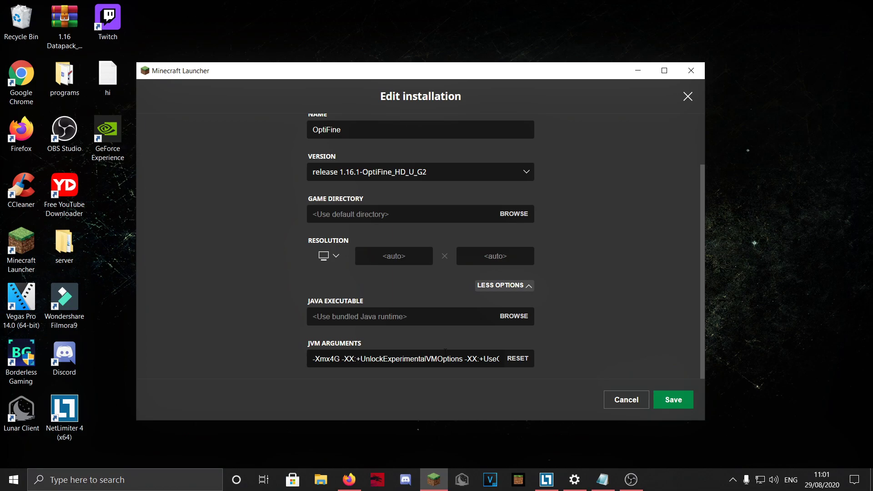
pyautogui.click(334, 359)
pyautogui.press('BackSpace')
pyautogui.write('3')
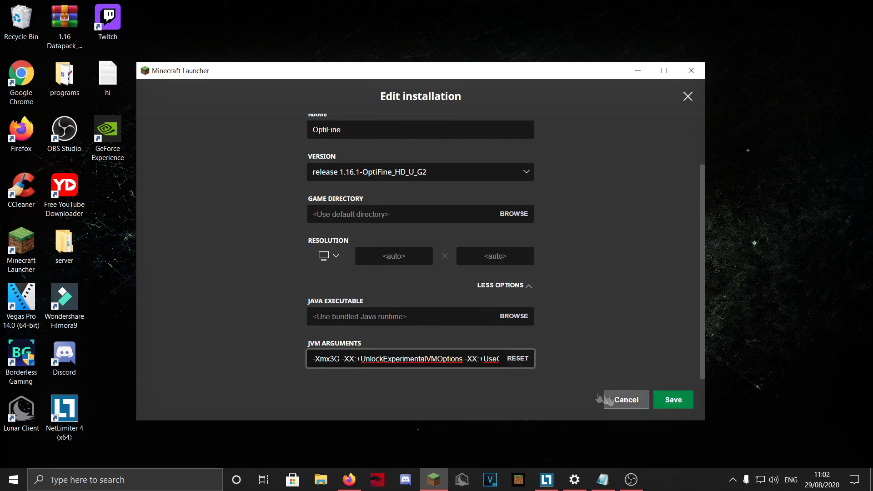
pyautogui.click(674, 400)
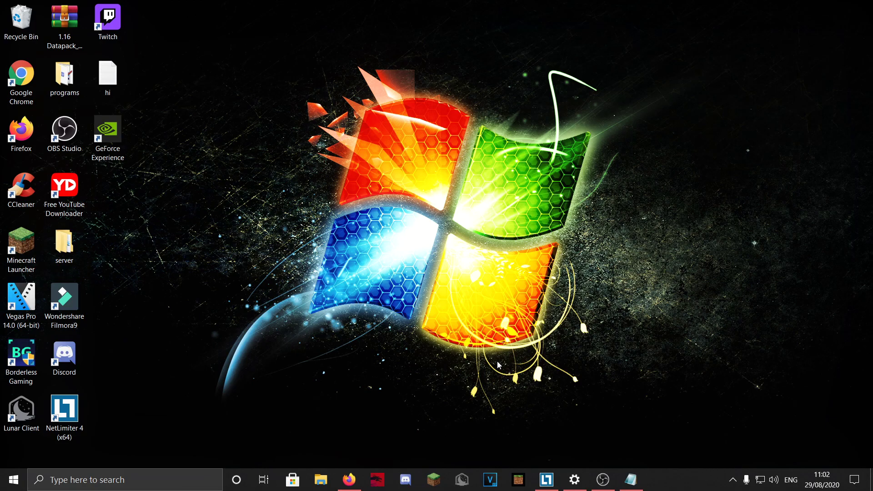
# Switch to Firefox, search NVIDIA's drivers for the GeForce RTX 2060 SUPER on Windows 10 64-bit and download GeForce Game Ready Driver 452.06.
pyautogui.click(349, 480)
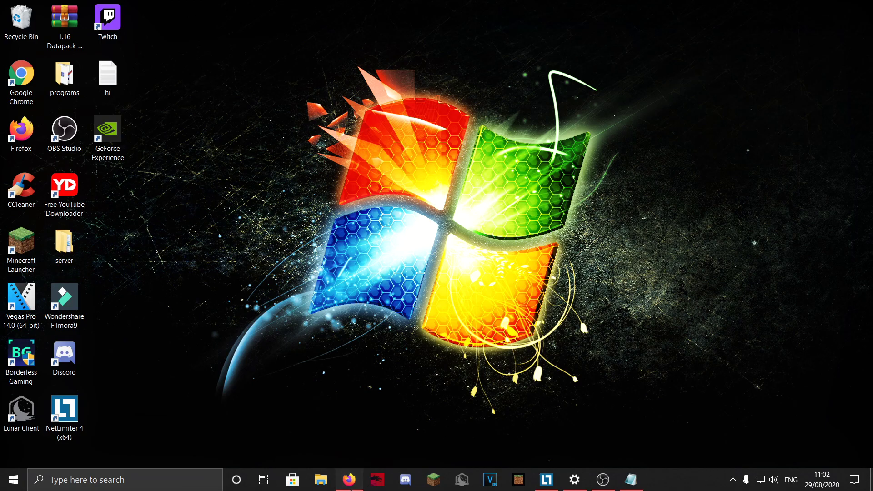
pyautogui.click(29, 4)
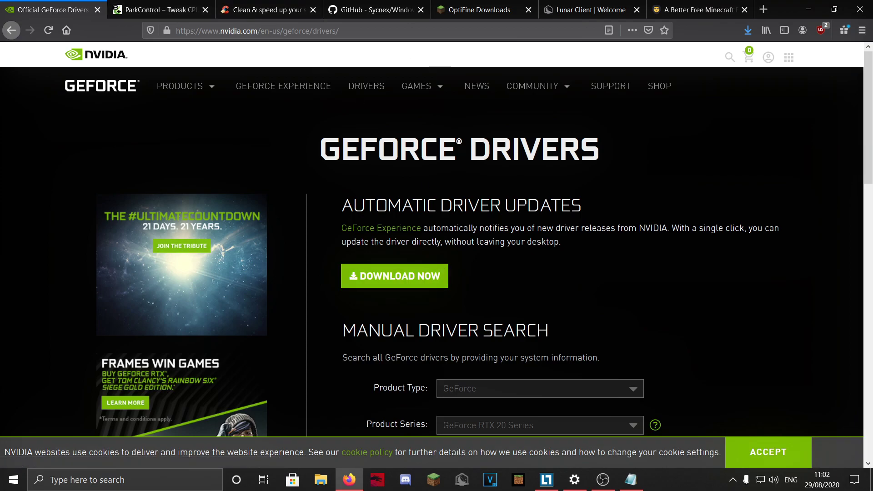
pyautogui.scroll(-4, 728, 253)
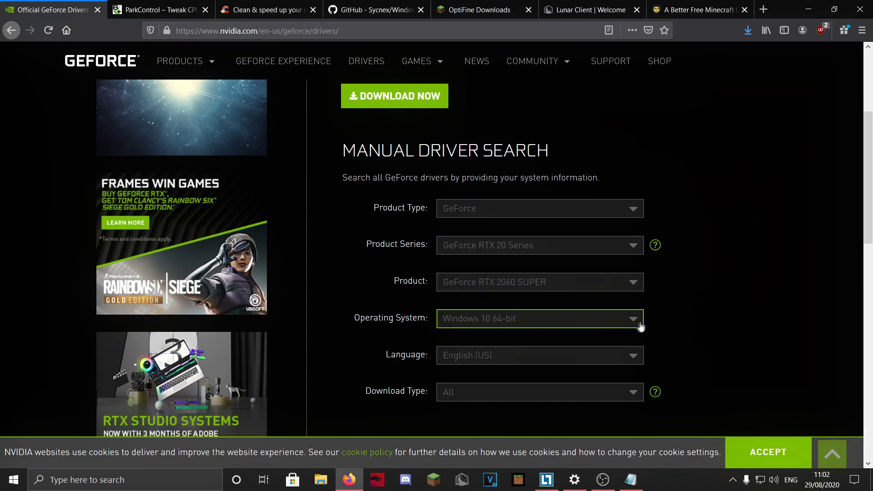
pyautogui.scroll(-5, 756, 228)
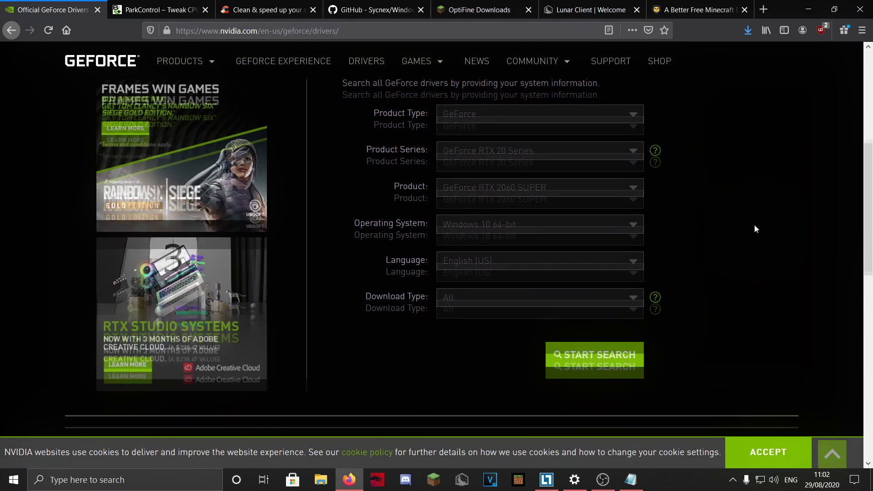
pyautogui.click(595, 209)
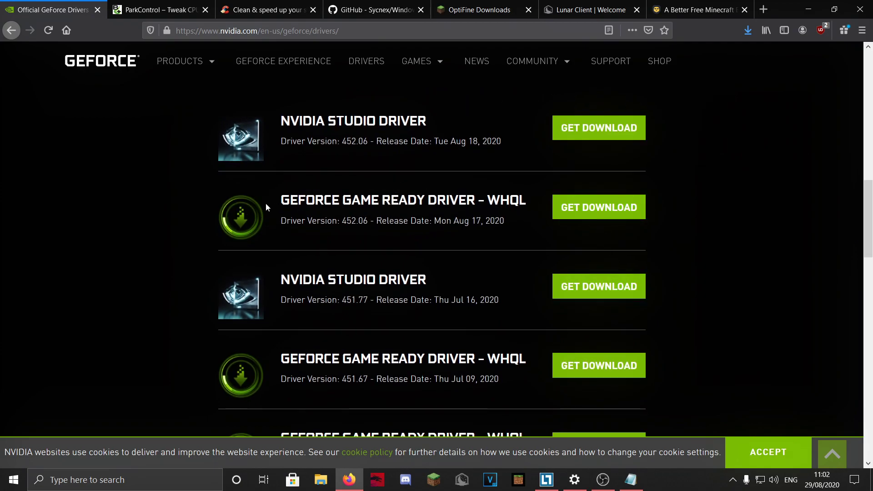
pyautogui.click(605, 208)
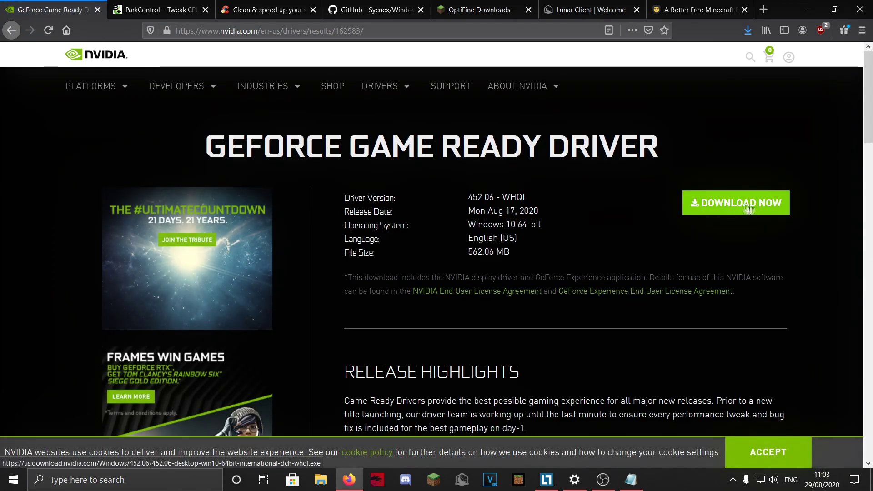
pyautogui.click(755, 205)
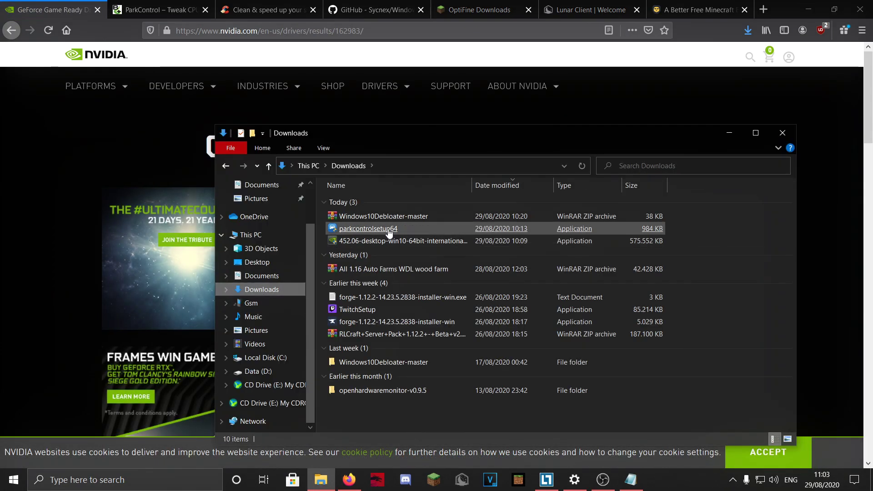
# Run the downloaded 452.06 driver package, extract it to the default path, accept the license and choose the Custom (Advanced) installation.
pyautogui.doubleClick(380, 242)
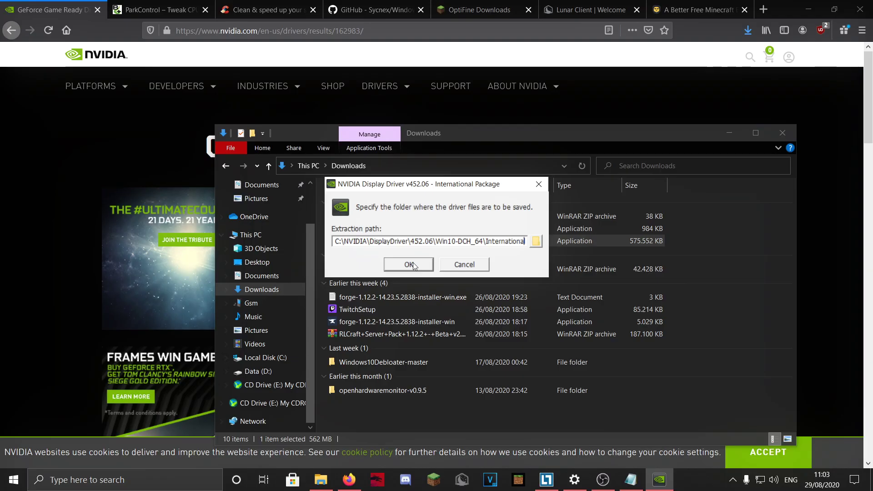
pyautogui.click(409, 262)
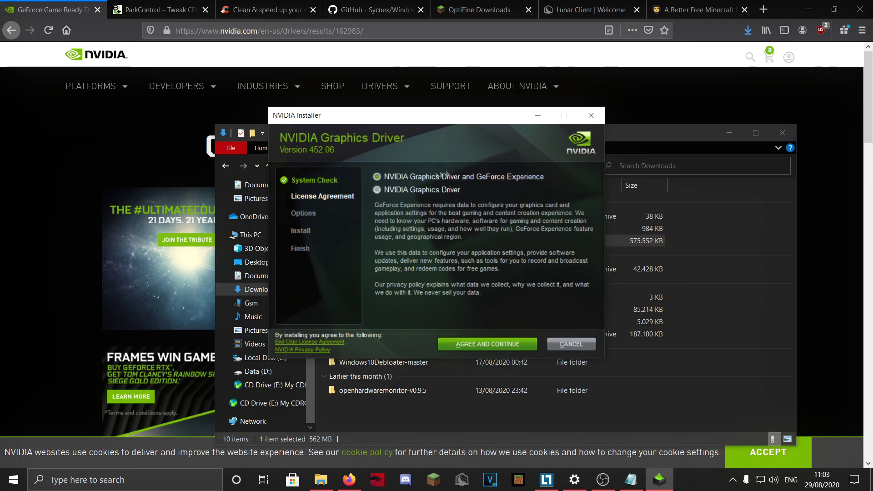
pyautogui.click(485, 346)
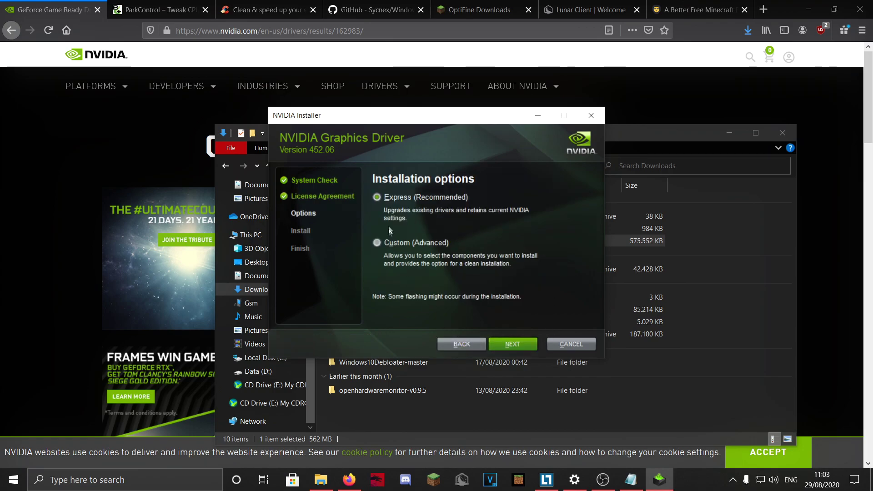
pyautogui.click(378, 244)
pyautogui.click(529, 347)
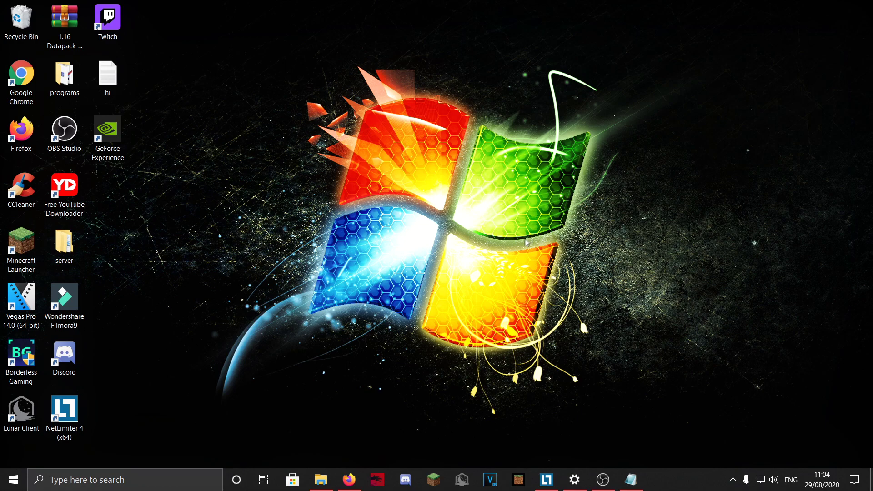
# Open the NVIDIA Control Panel, use the advanced 3D image settings and go to the global 3D settings page.
pyautogui.rightClick(604, 247)
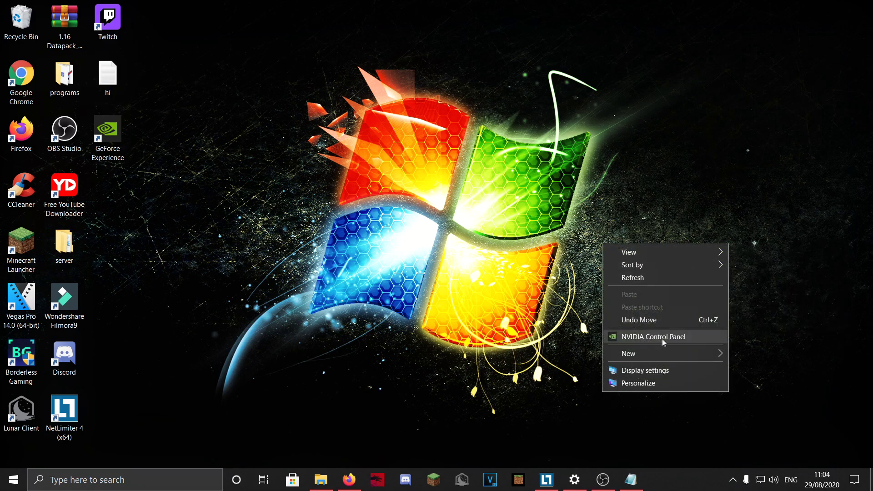
pyautogui.rightClick(546, 271)
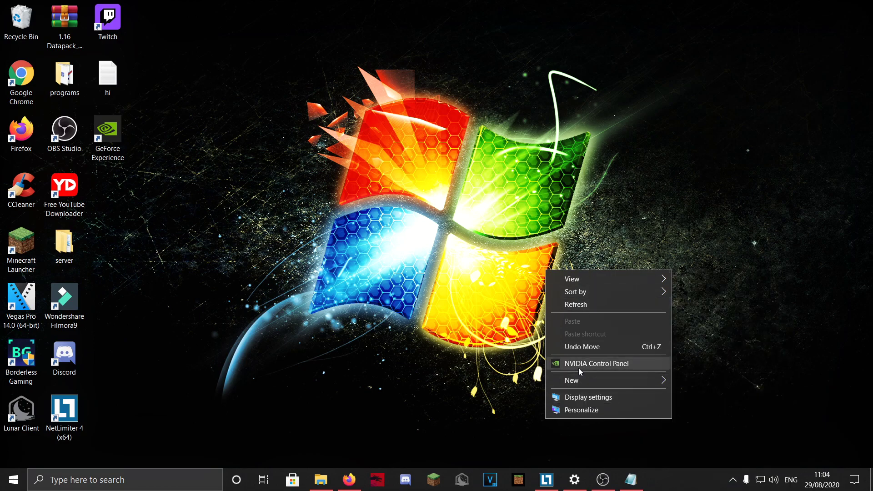
pyautogui.click(597, 364)
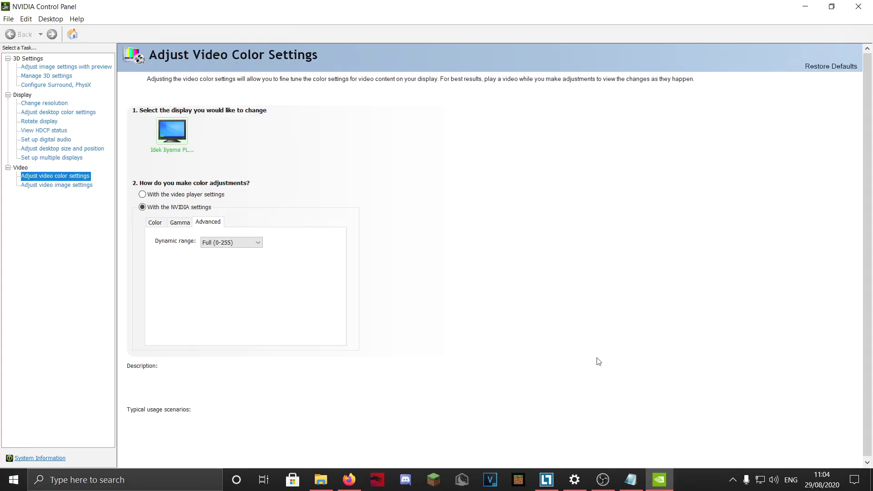
pyautogui.click(50, 68)
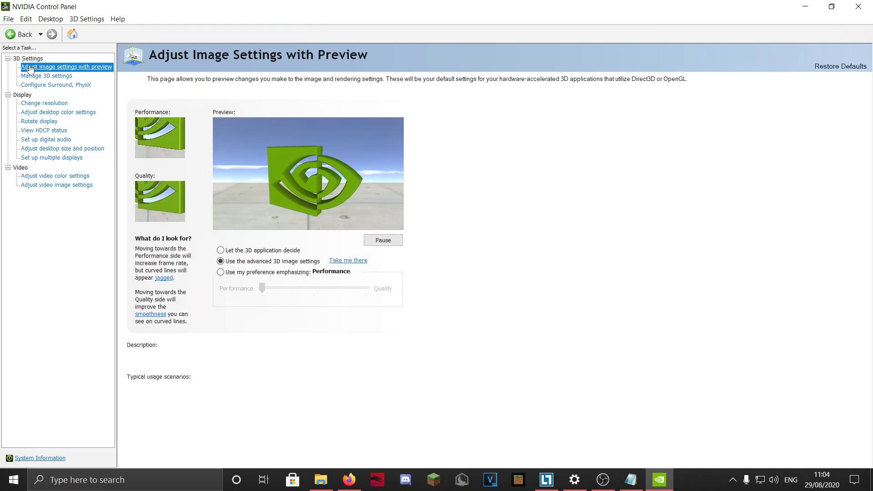
pyautogui.moveTo(236, 265)
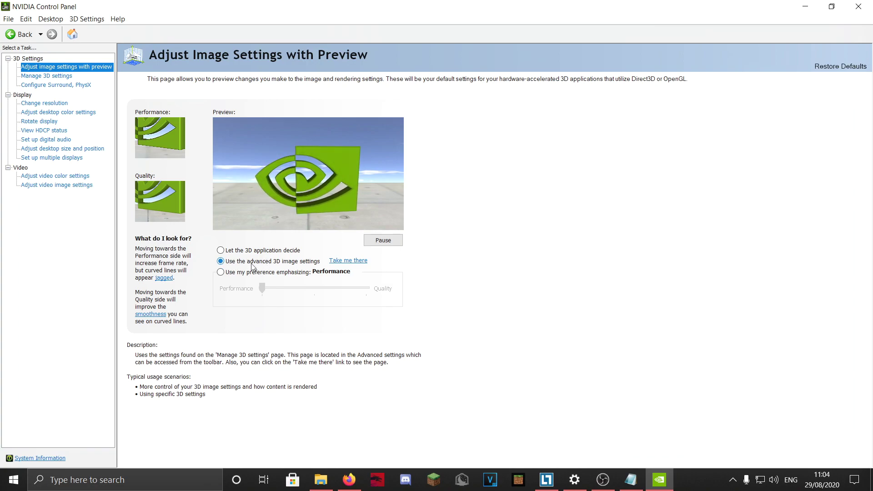
pyautogui.click(346, 263)
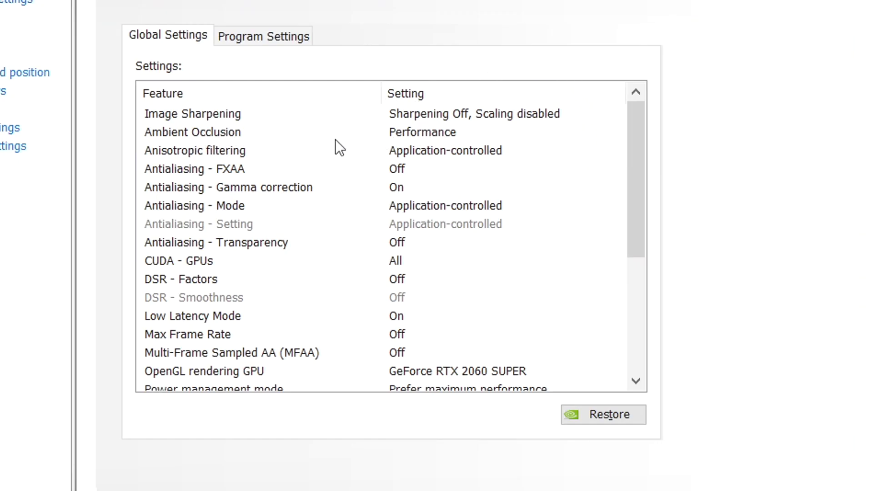
# Select the GeForce RTX 2060 SUPER as OpenGL rendering GPU and set the global power management mode to Prefer maximum performance.
pyautogui.scroll(-1, 419, 155)
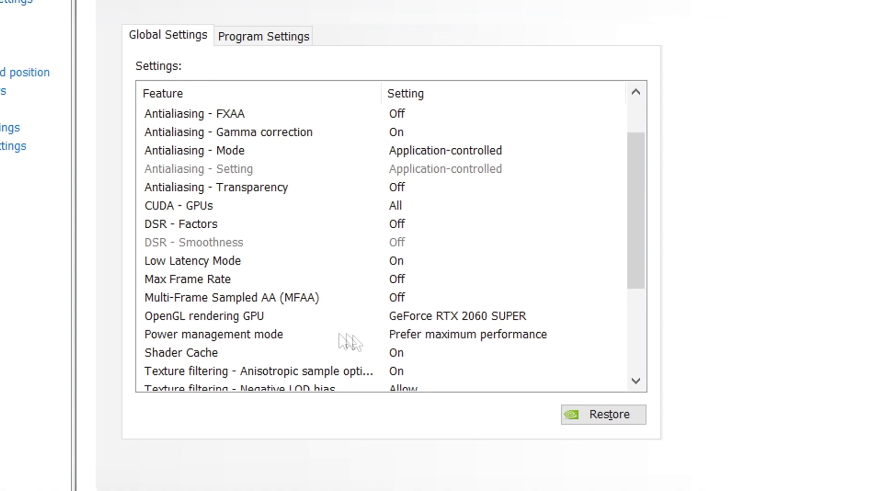
pyautogui.click(474, 315)
pyautogui.click(474, 316)
pyautogui.click(474, 315)
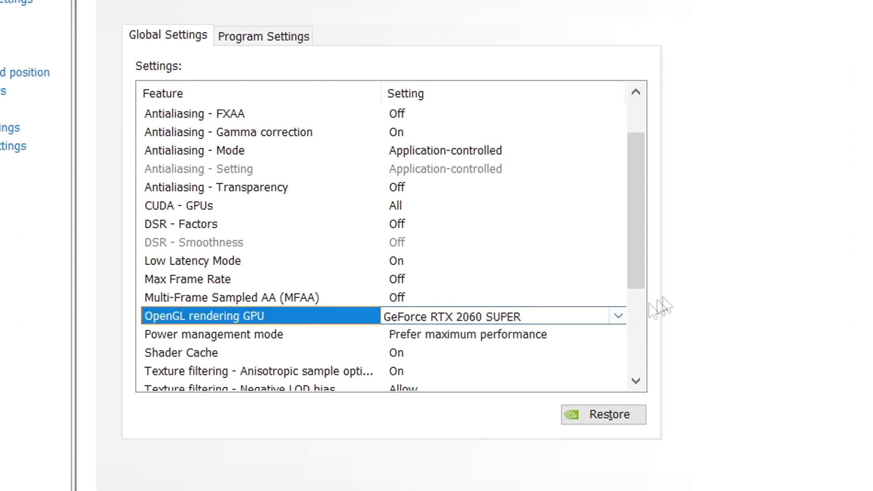
pyautogui.click(463, 334)
pyautogui.click(461, 334)
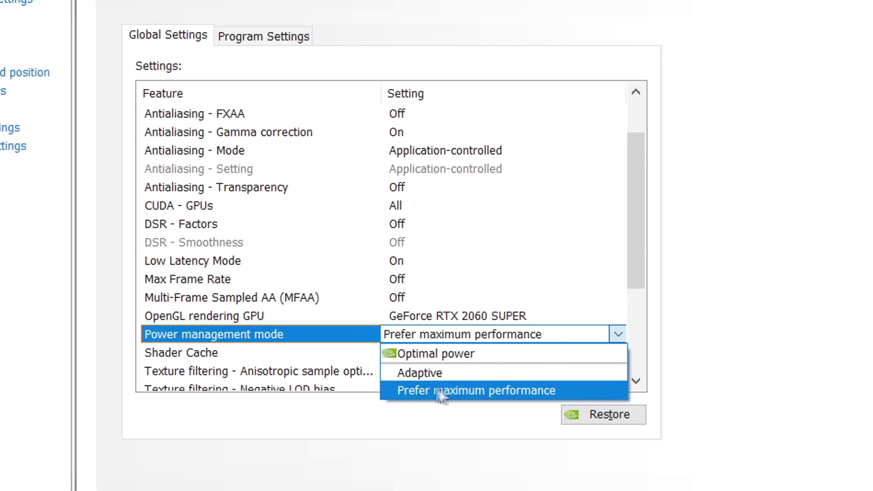
pyautogui.click(544, 390)
# Try to turn on the global Max Frame Rate limit at 60 FPS.
pyautogui.scroll(-1, 467, 380)
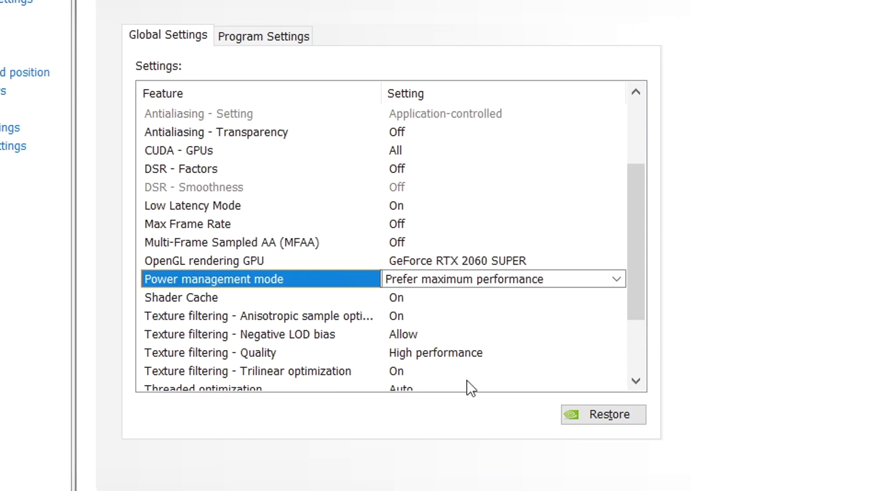
pyautogui.scroll(-1, 319, 372)
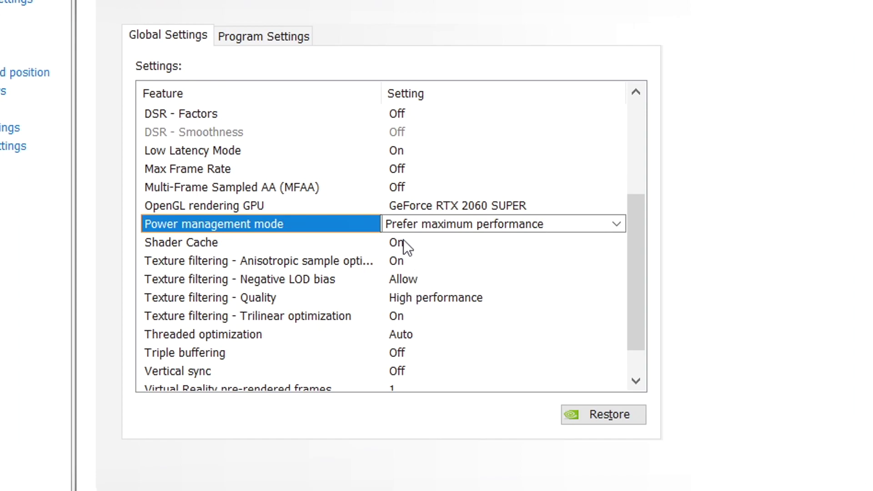
pyautogui.scroll(-1, 468, 255)
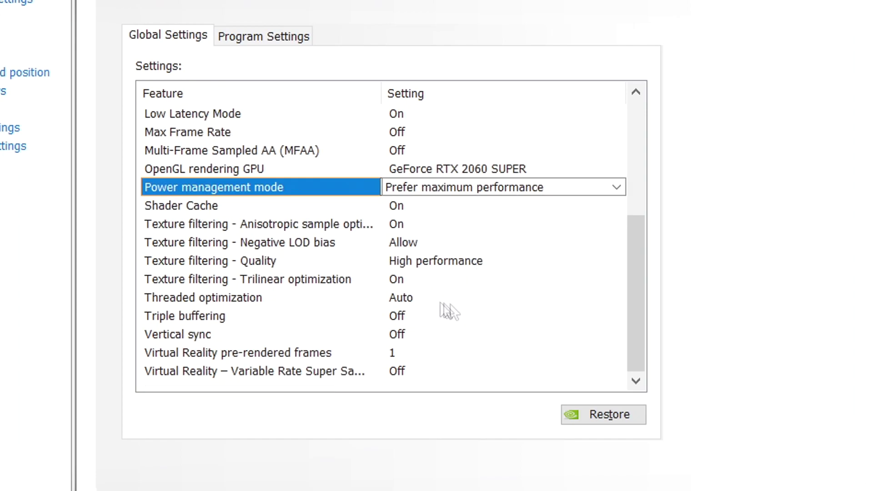
pyautogui.scroll(1, 576, 282)
pyautogui.scroll(1, 580, 273)
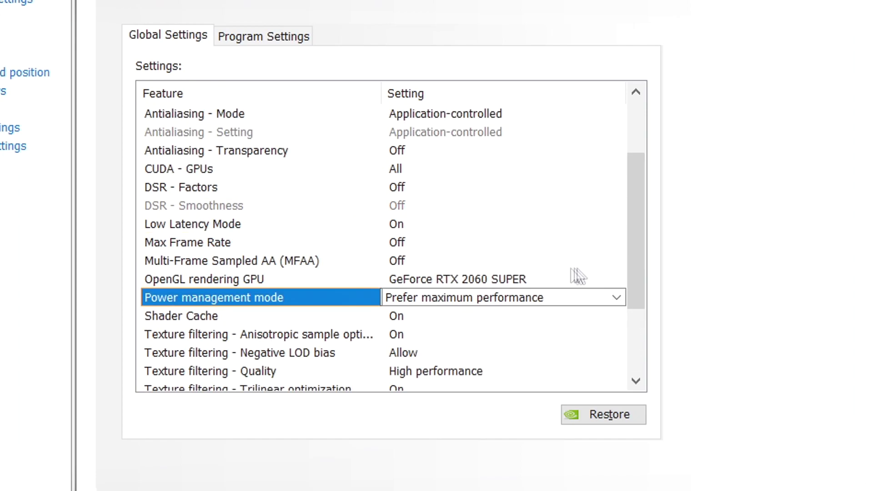
pyautogui.click(400, 242)
pyautogui.click(400, 242)
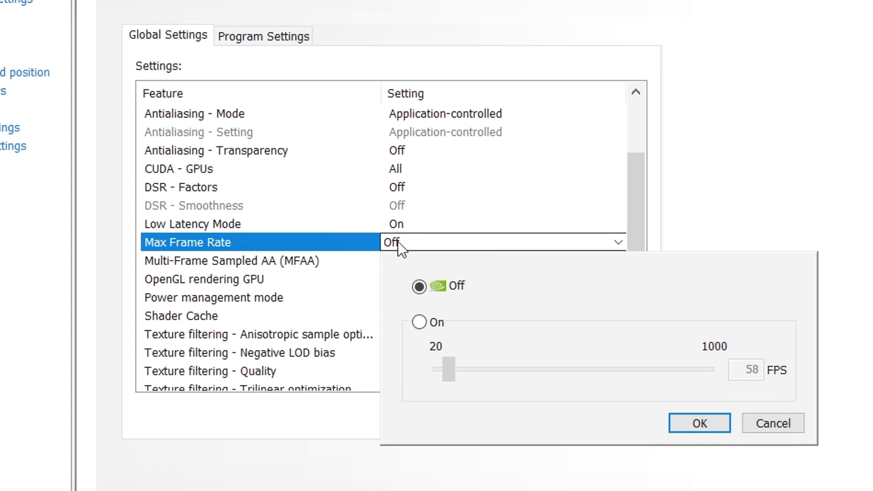
pyautogui.click(420, 324)
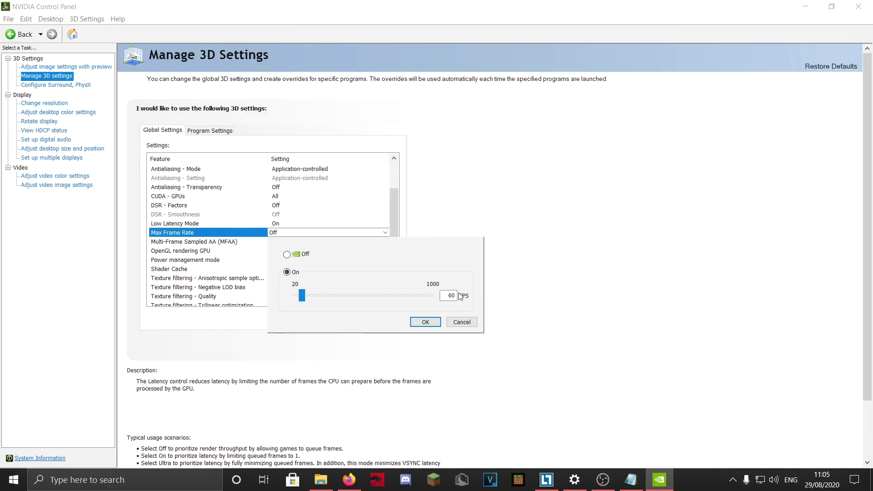
# Open Windows Settings and go to the advanced display settings of the System display page.
pyautogui.click(161, 485)
pyautogui.write('set')
pyautogui.click(92, 167)
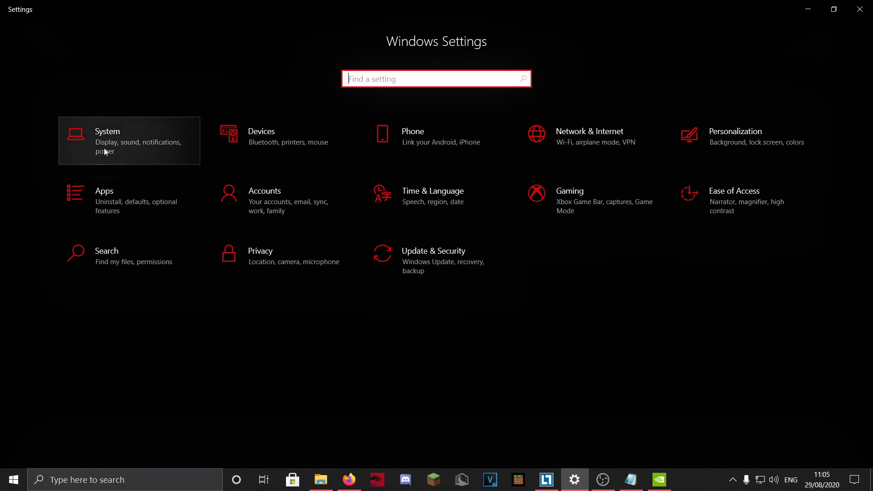
pyautogui.click(113, 143)
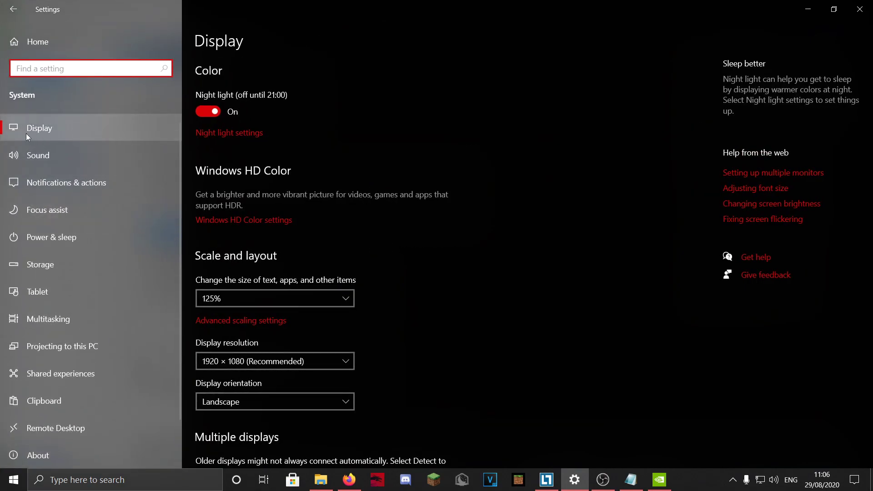
pyautogui.scroll(-2, 326, 122)
pyautogui.scroll(-1, 325, 122)
pyautogui.click(236, 397)
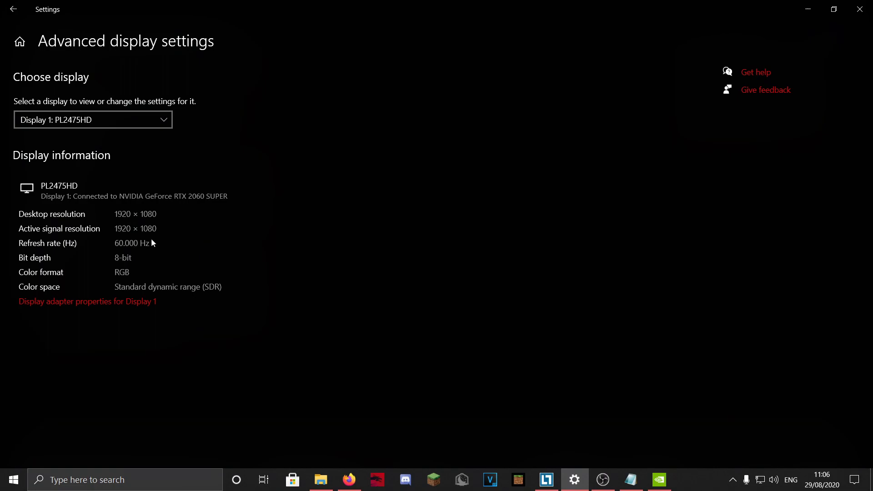
# Open the adapter properties for Display 1, set the monitor's screen refresh rate to 60 Hertz and apply it.
pyautogui.click(90, 303)
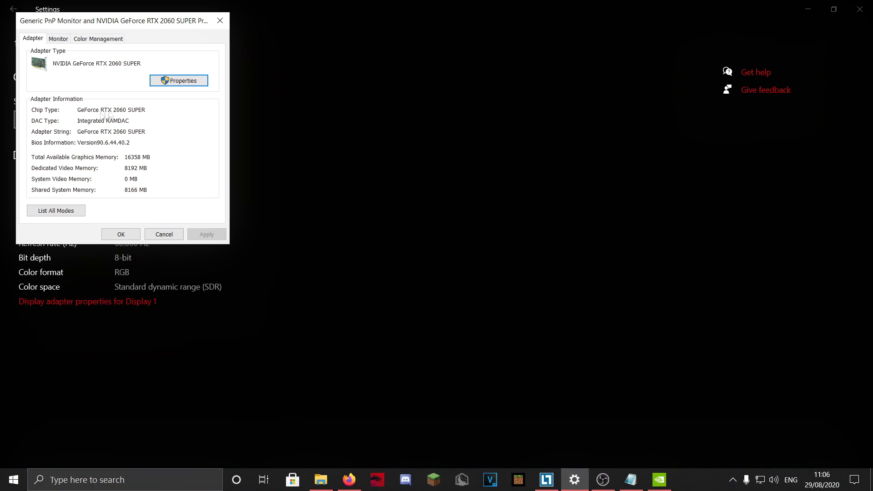
pyautogui.click(57, 40)
pyautogui.click(46, 128)
pyautogui.click(46, 128)
pyautogui.click(48, 128)
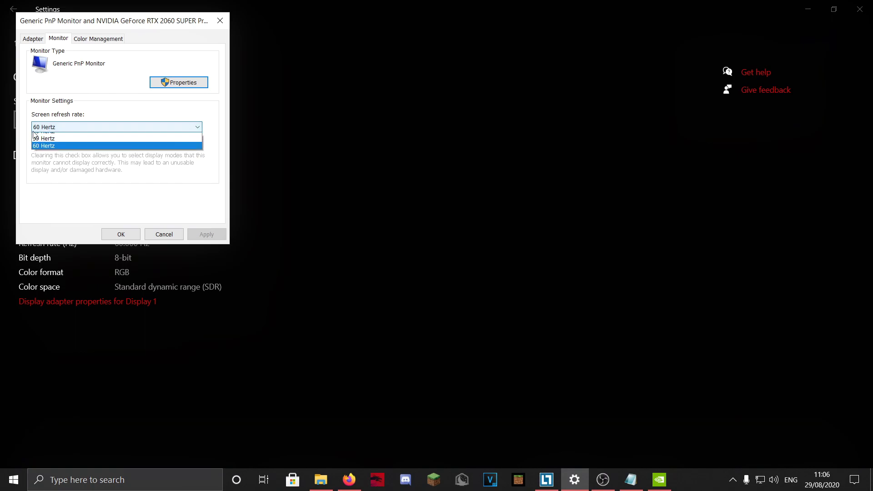
pyautogui.click(58, 152)
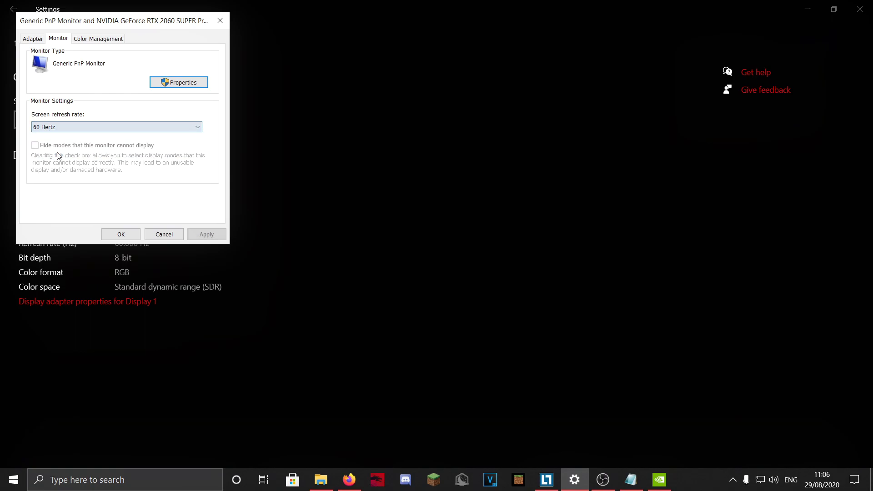
pyautogui.click(108, 127)
pyautogui.click(48, 143)
pyautogui.click(90, 132)
pyautogui.click(62, 151)
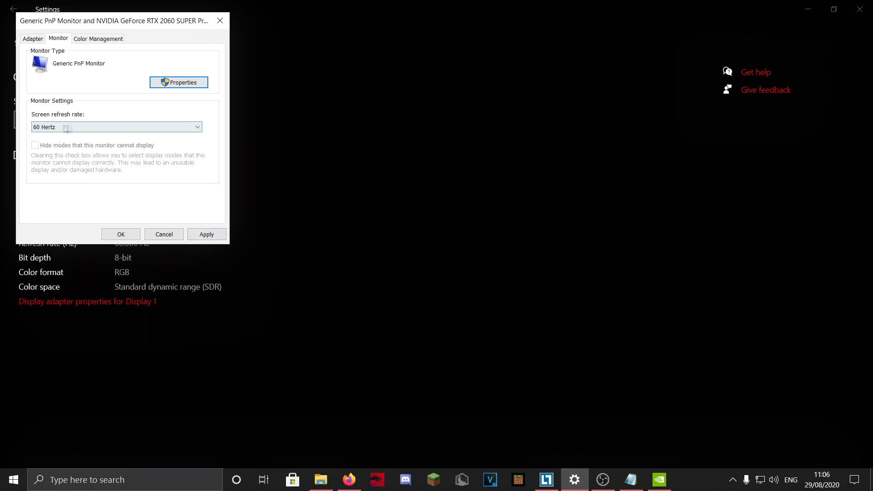
pyautogui.click(206, 234)
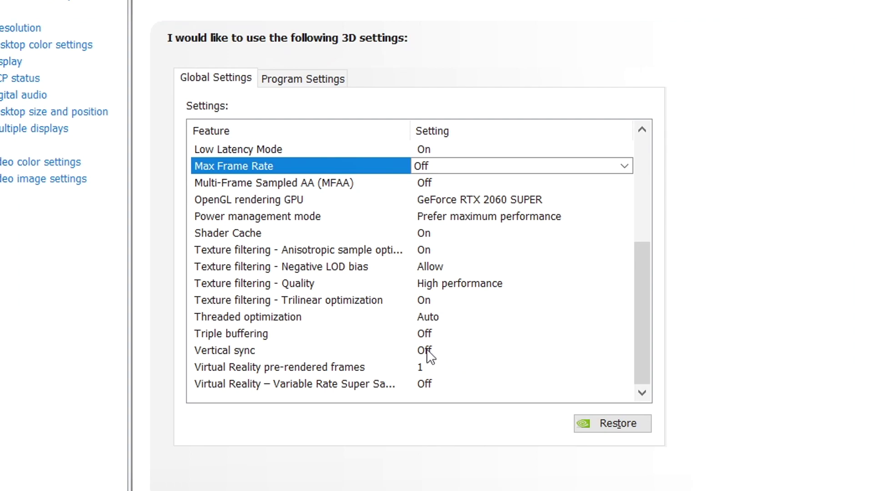
# Set Vertical sync to Off in the NVIDIA Control Panel's global 3D settings.
pyautogui.click(426, 348)
pyautogui.click(427, 348)
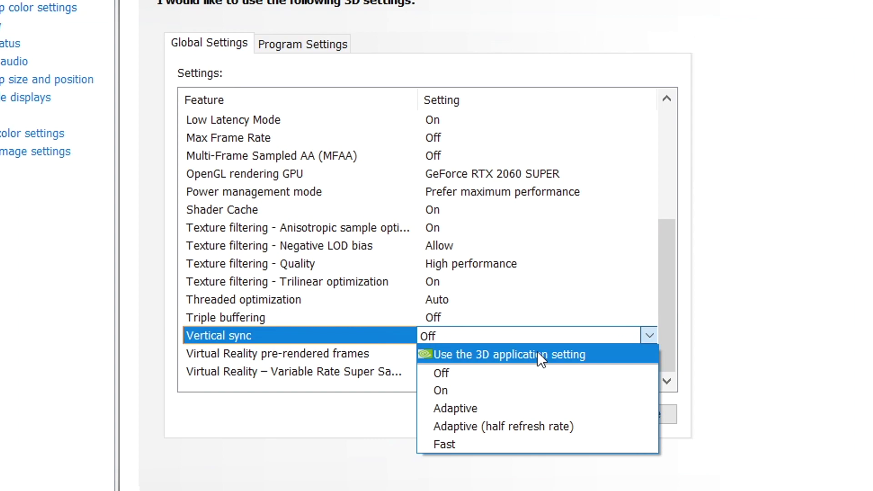
pyautogui.click(441, 373)
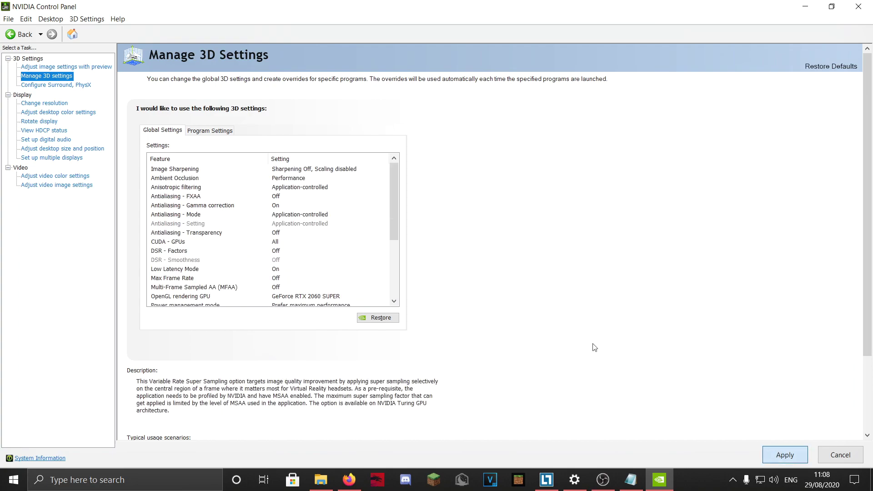
# Review the PhysX processor choices without changing them, revisit the 3D settings and open the display resolution page.
pyautogui.click(54, 87)
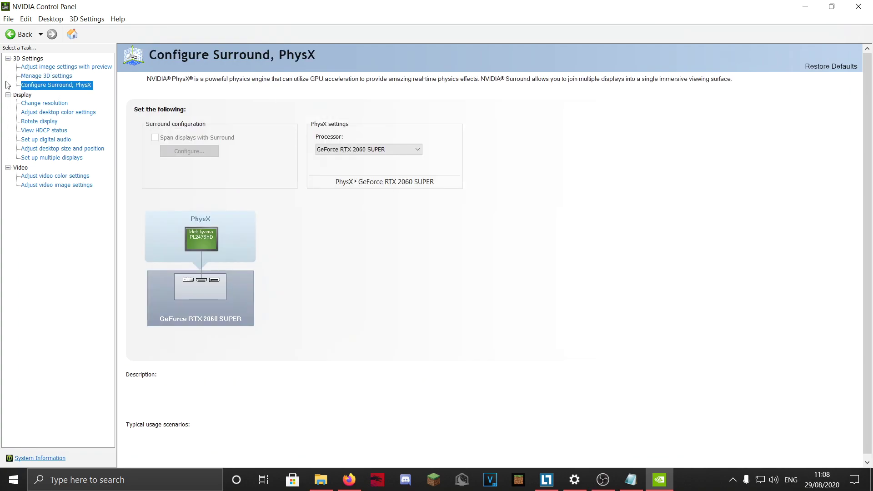
pyautogui.click(353, 150)
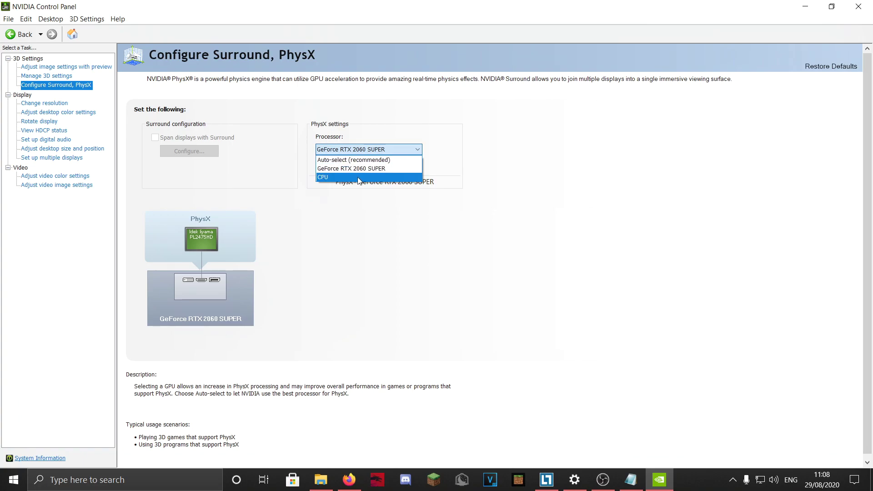
pyautogui.click(486, 169)
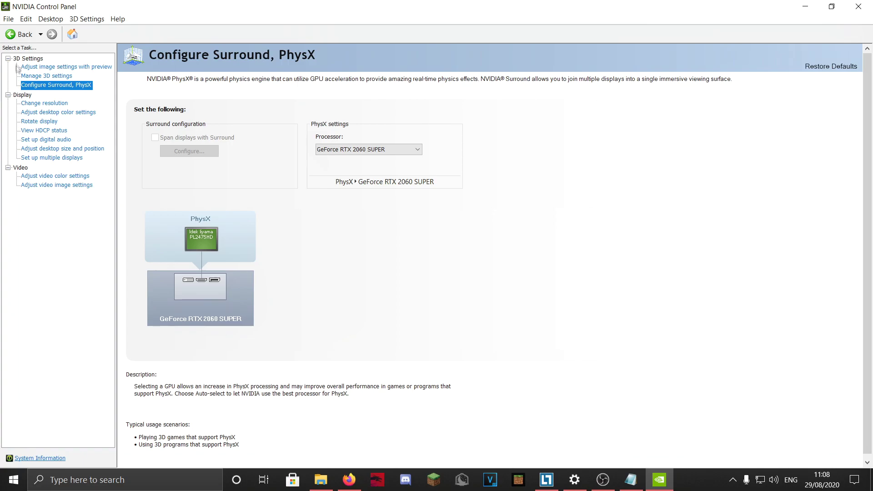
pyautogui.click(42, 76)
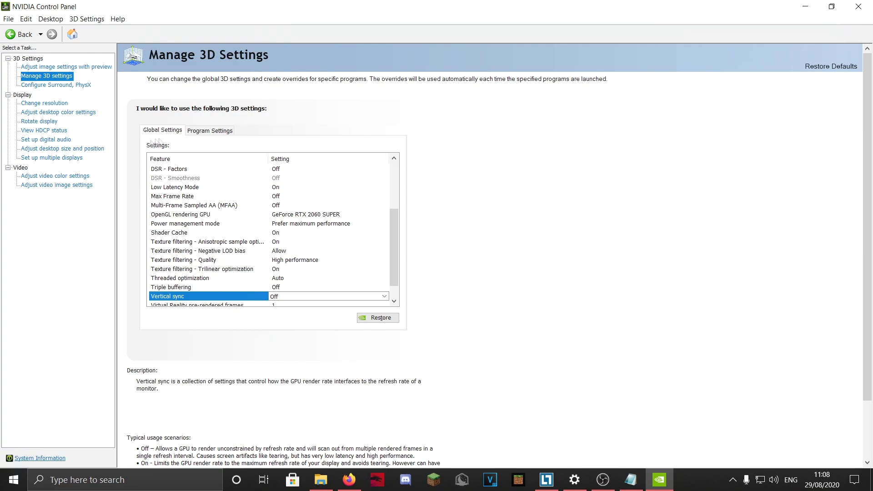
pyautogui.click(44, 104)
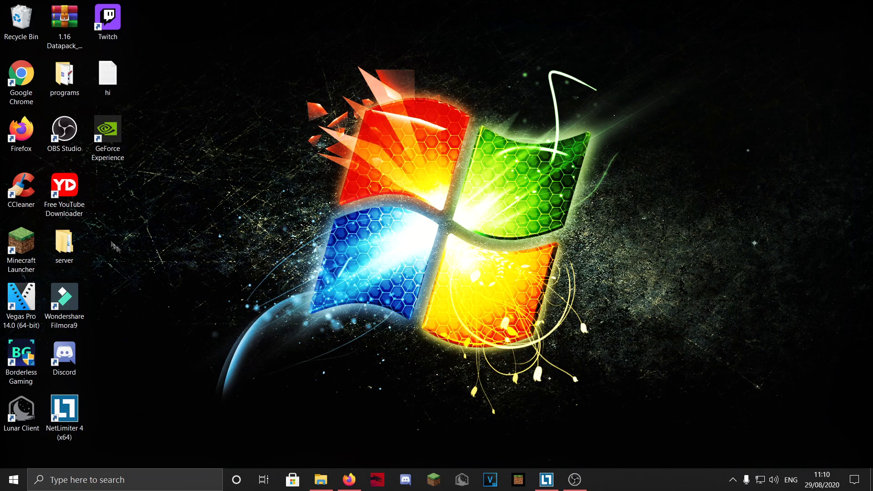
# Launch CCleaner from the desktop and view its free download page in Firefox before returning to CCleaner.
pyautogui.doubleClick(21, 186)
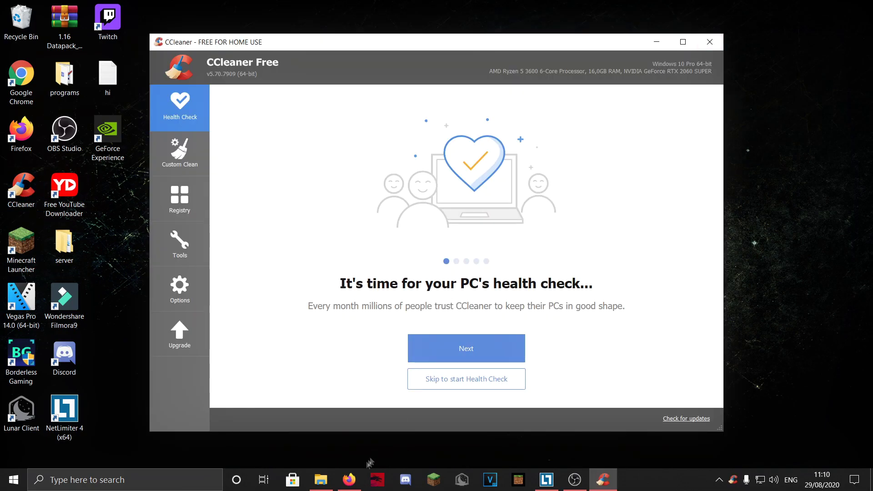
pyautogui.click(350, 480)
pyautogui.click(266, 10)
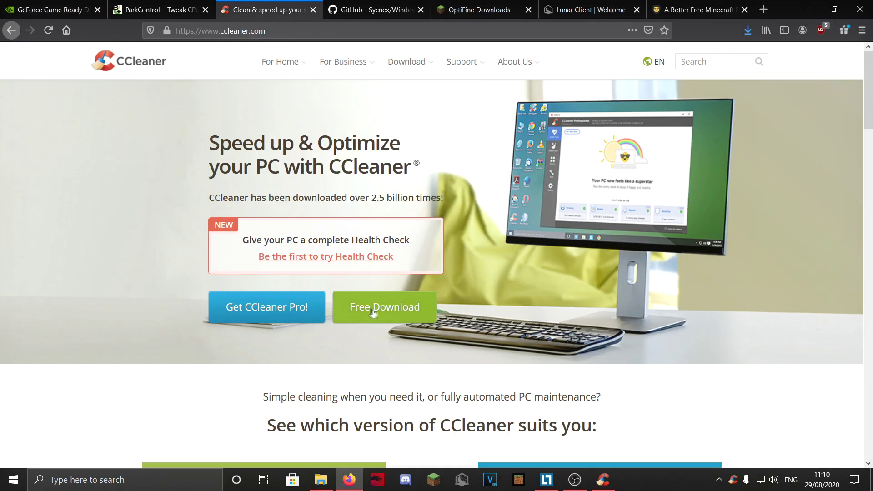
pyautogui.click(809, 9)
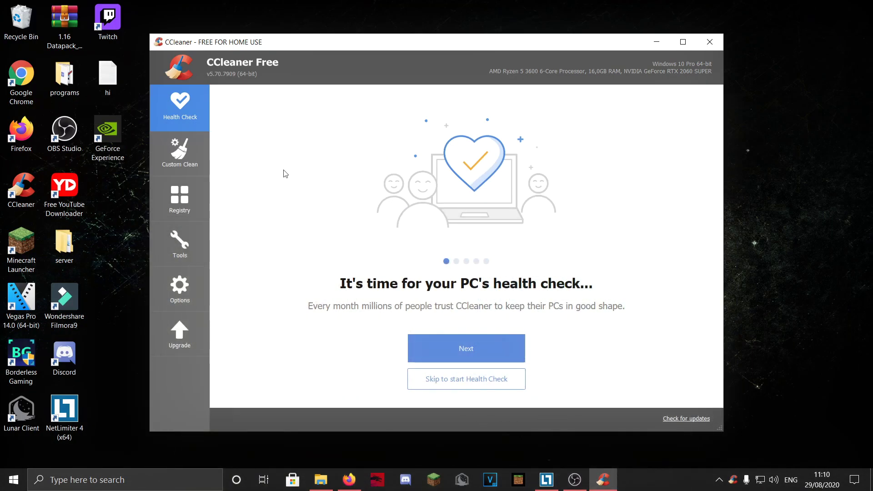
# Run CCleaner's Health Check, skip closing Firefox, and clean up the issues it finds.
pyautogui.click(432, 380)
pyautogui.click(300, 237)
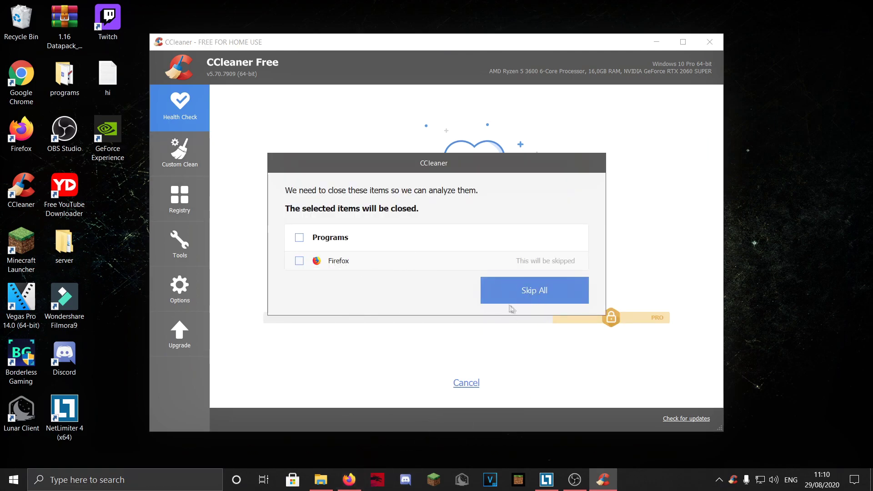
pyautogui.click(516, 291)
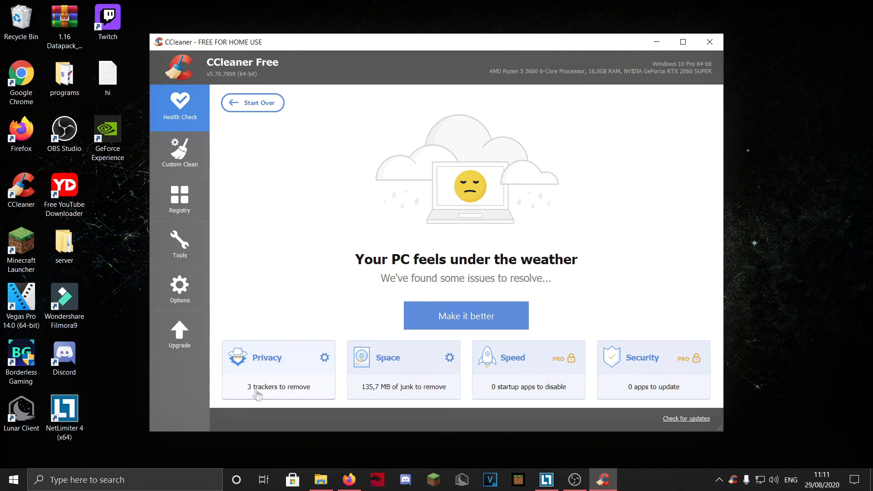
pyautogui.click(416, 328)
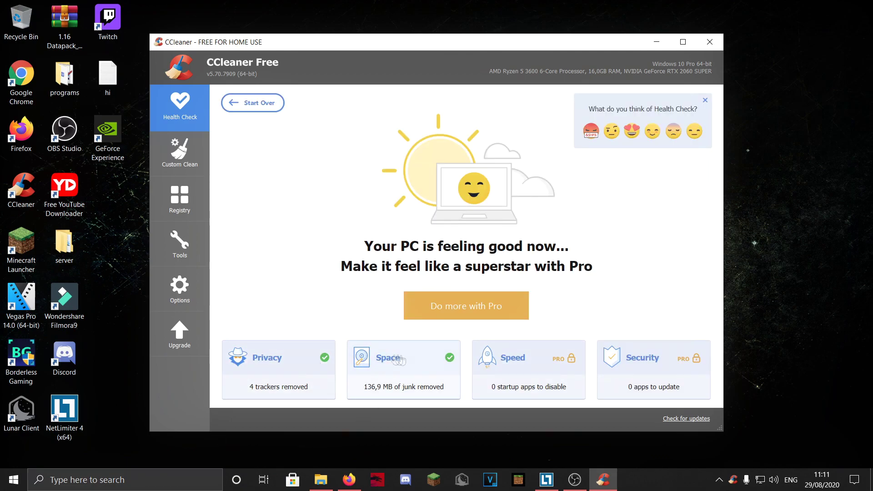
# Scan the registry for issues in all categories and fix all selected issues without backing up the registry.
pyautogui.click(180, 198)
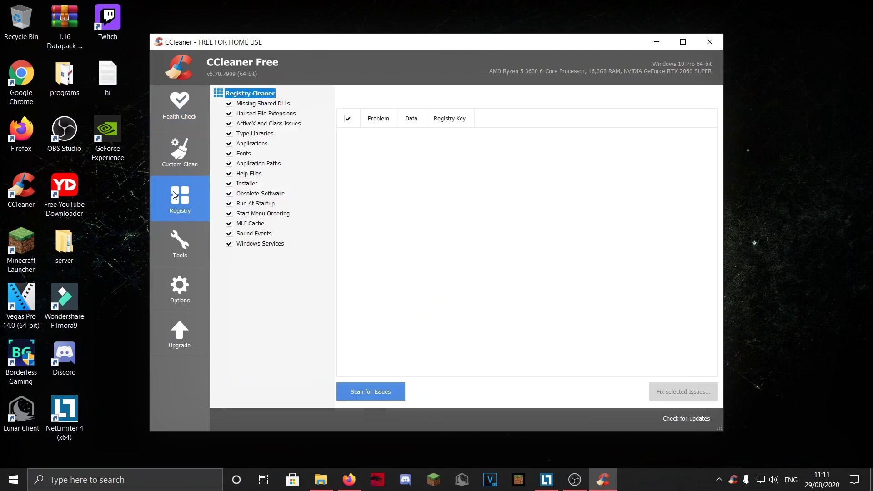
pyautogui.click(364, 398)
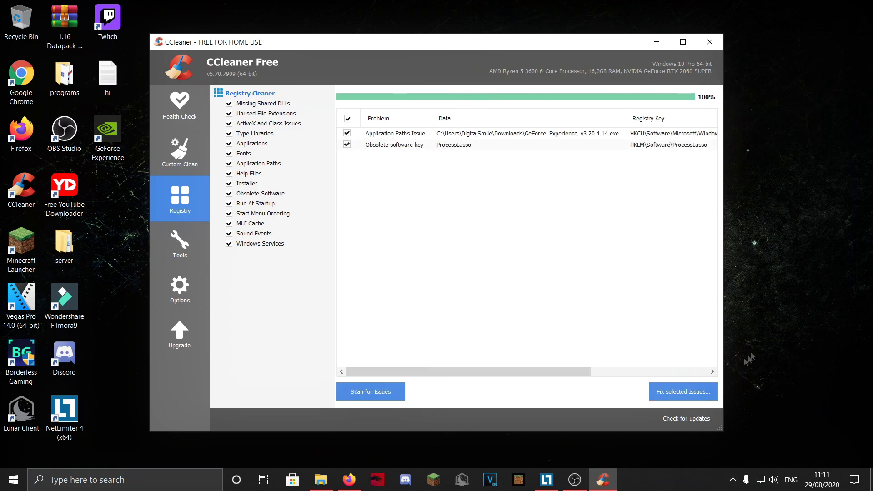
pyautogui.click(677, 397)
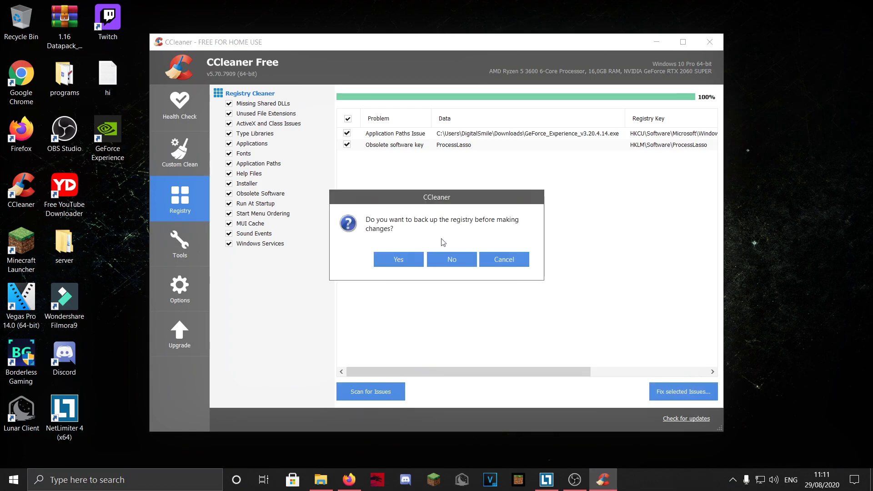
pyautogui.click(452, 262)
pyautogui.click(453, 286)
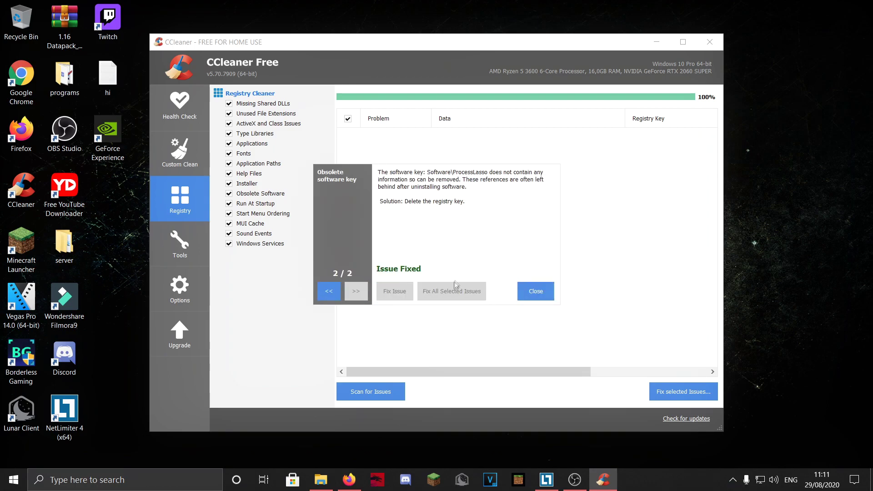
pyautogui.click(534, 292)
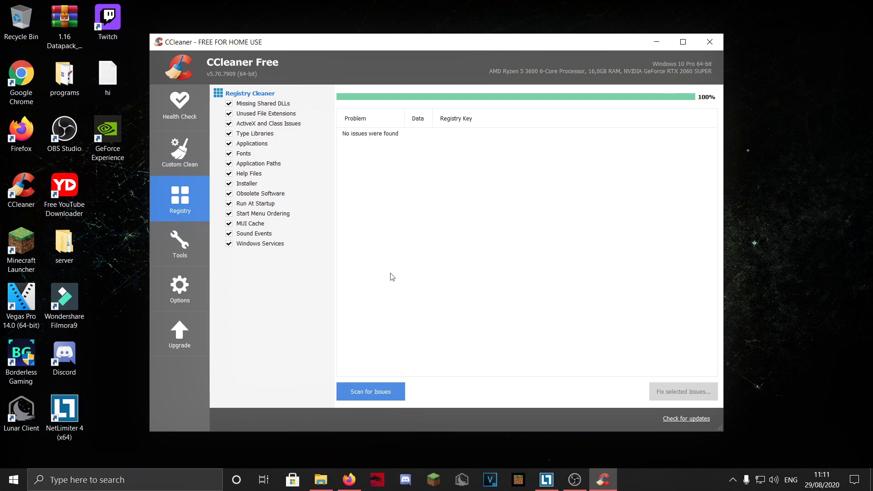
# Close CCleaner and switch to Firefox to view the ParkControl page.
pyautogui.click(710, 42)
pyautogui.click(349, 480)
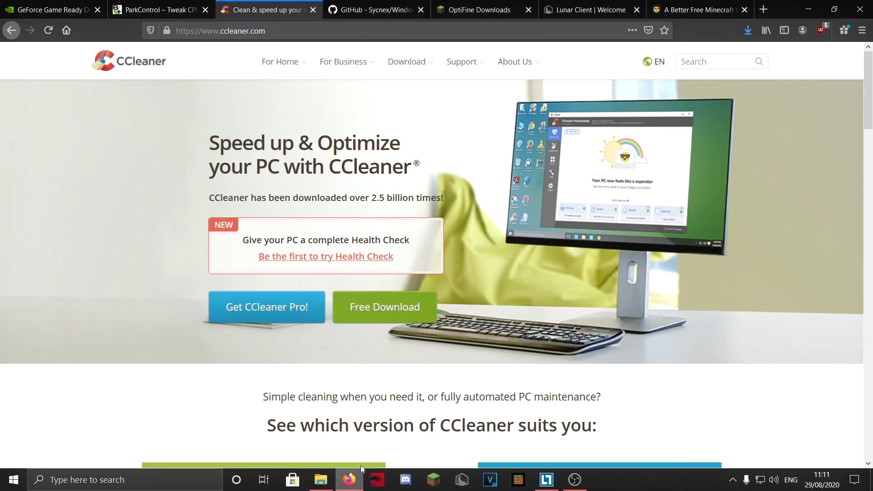
pyautogui.click(156, 10)
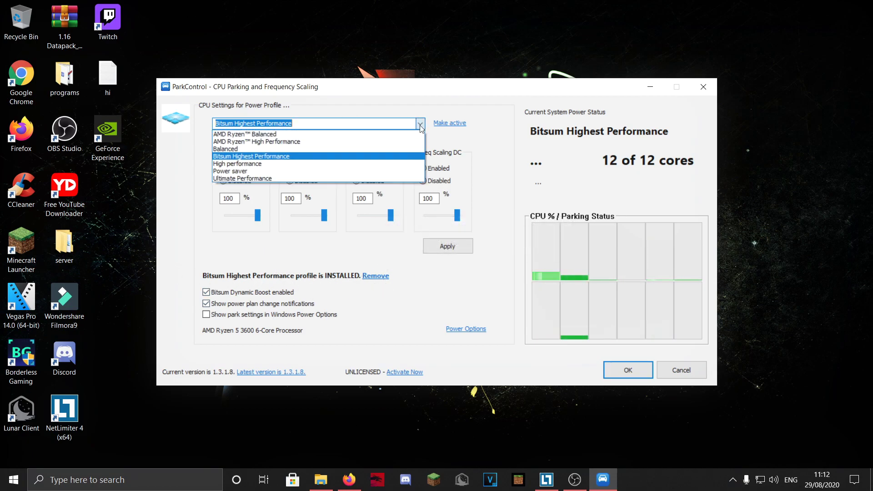
# Select the Bitsum Highest Performance power profile in ParkControl and make it active.
pyautogui.click(245, 156)
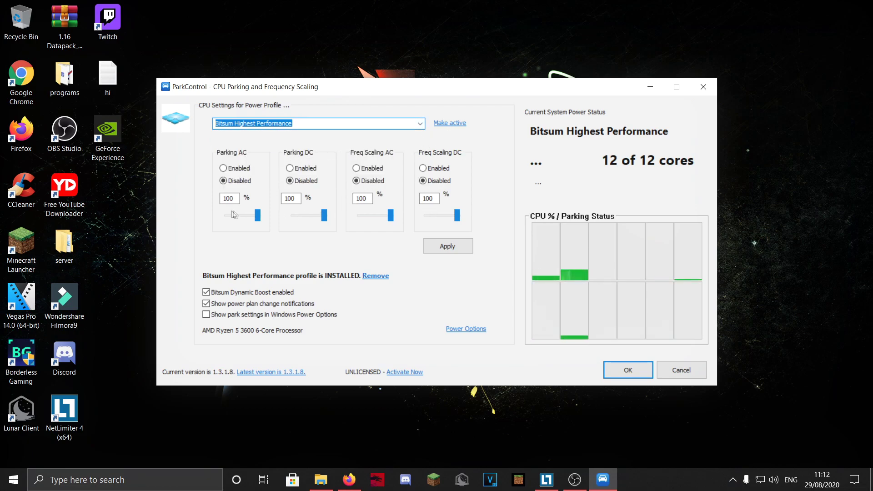
pyautogui.click(460, 125)
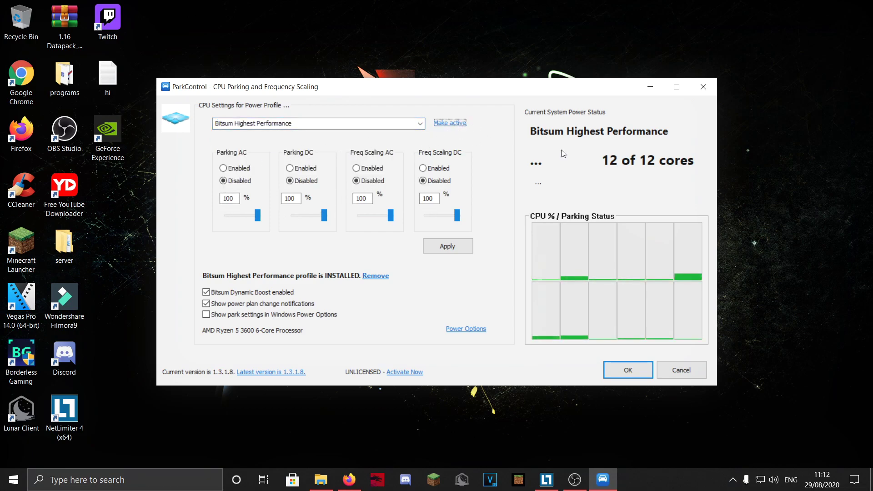
# Select the Ultimate Performance profile, apply it with parking and frequency scaling disabled at 100%, and make it active.
pyautogui.click(421, 123)
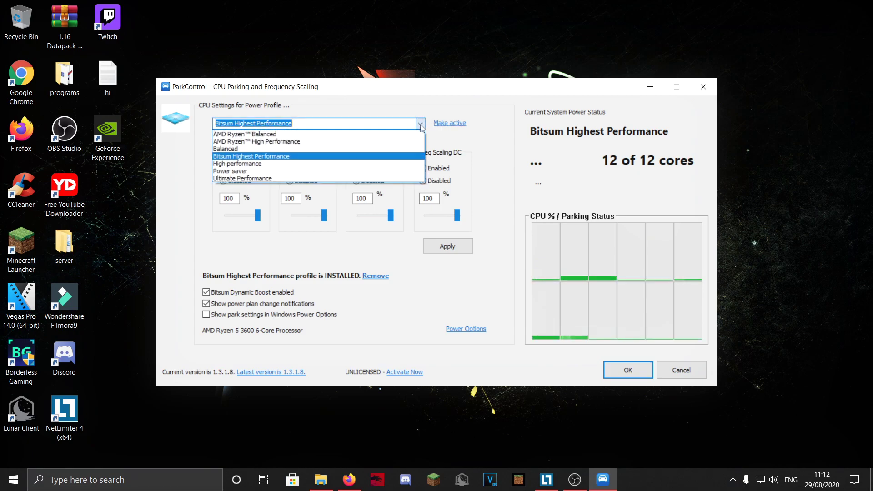
pyautogui.click(245, 181)
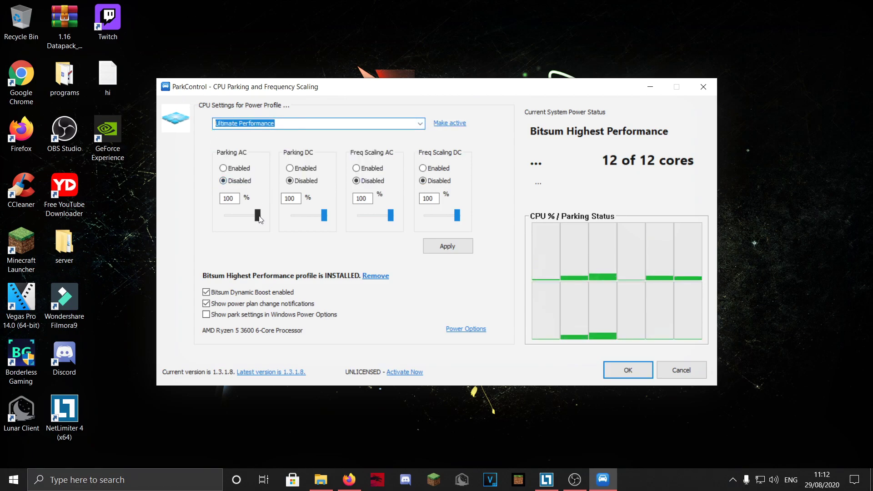
pyautogui.hotkey('alt', 'Down')
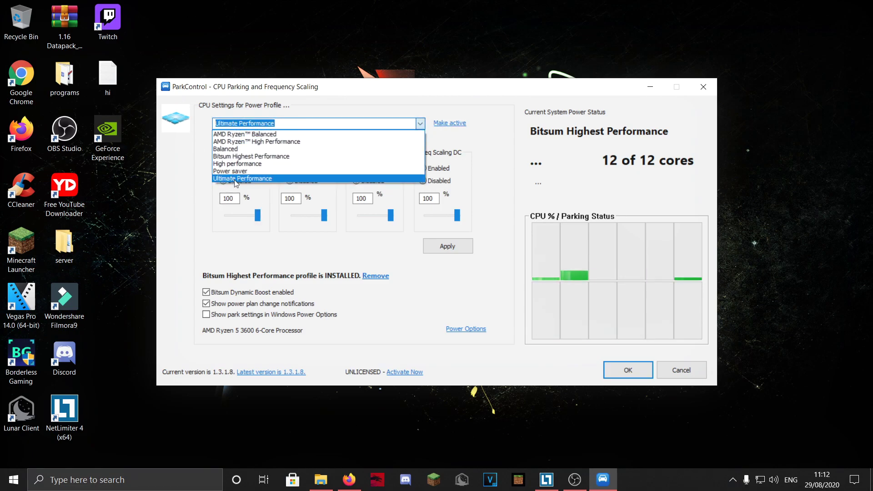
pyautogui.press('Return')
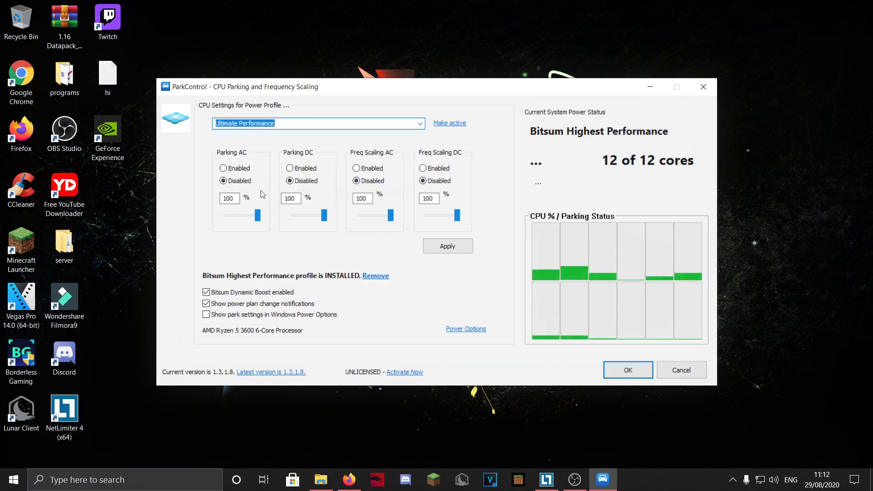
pyautogui.click(257, 215)
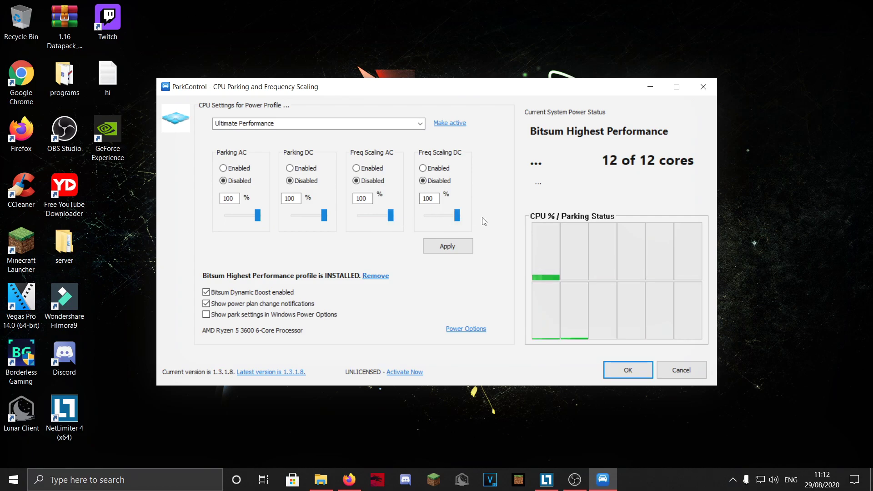
pyautogui.click(453, 246)
pyautogui.click(491, 256)
pyautogui.click(448, 124)
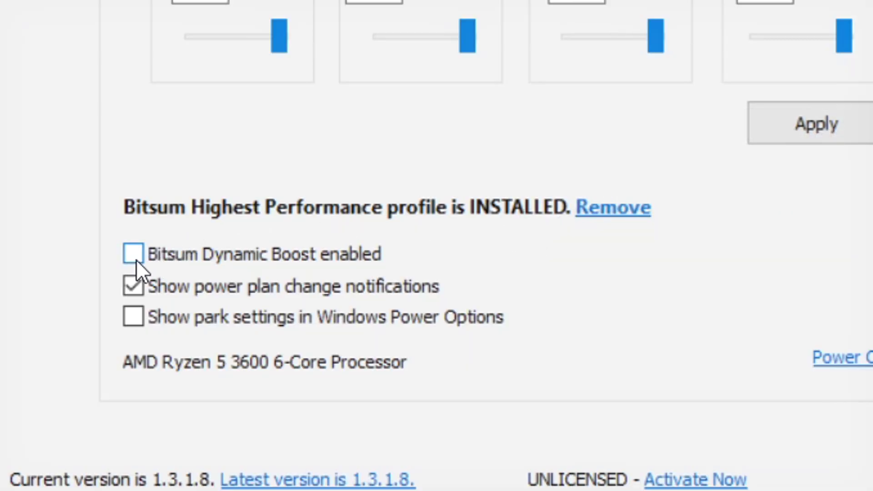
# Enable Bitsum Dynamic Boost with Bitsum Highest Performance as the idle profile, save the ParkControl settings and check that it runs in the background.
pyautogui.click(134, 257)
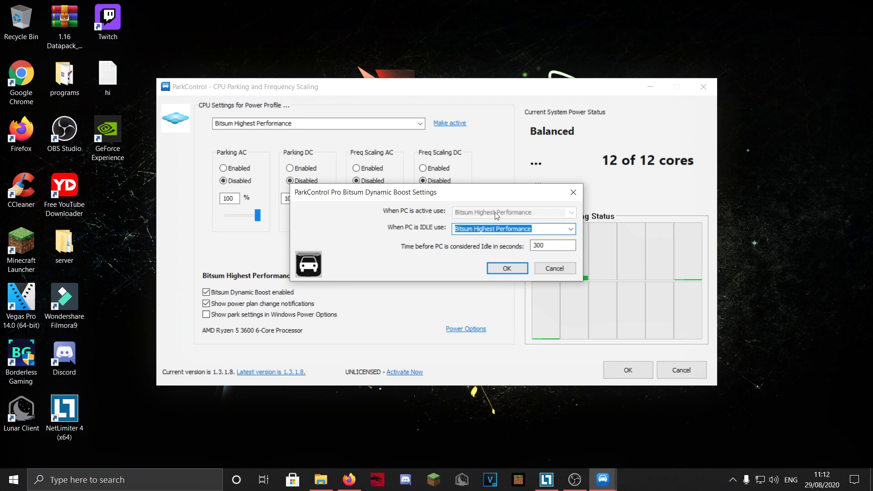
pyautogui.click(476, 228)
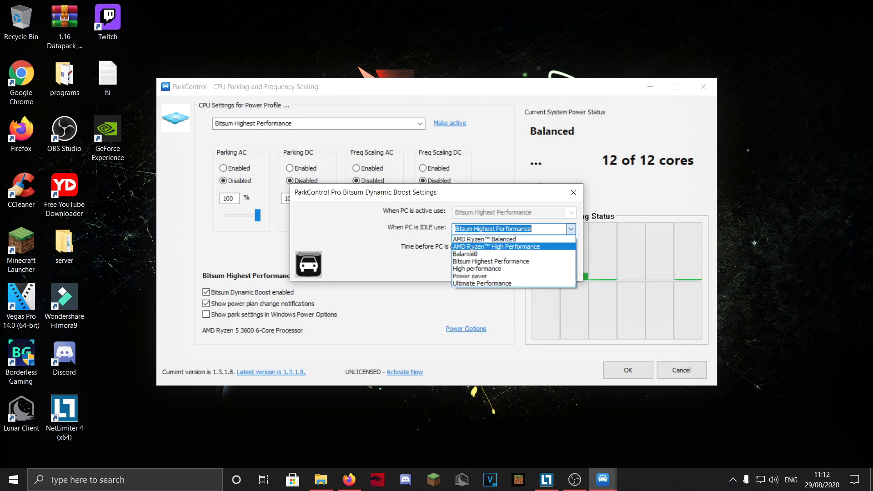
pyautogui.click(474, 261)
pyautogui.click(517, 270)
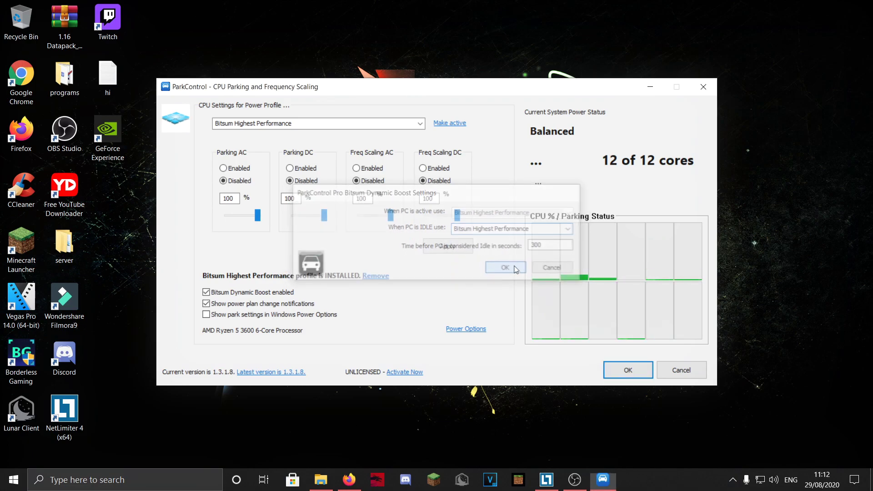
pyautogui.click(626, 367)
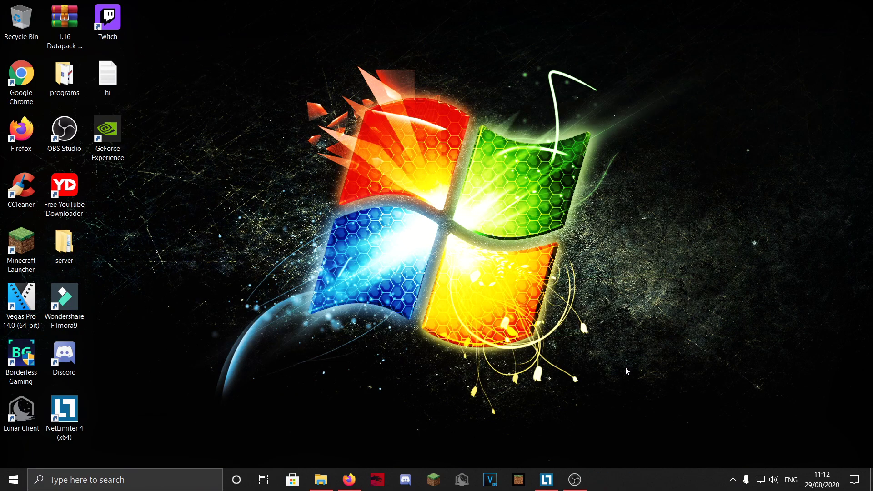
pyautogui.click(733, 480)
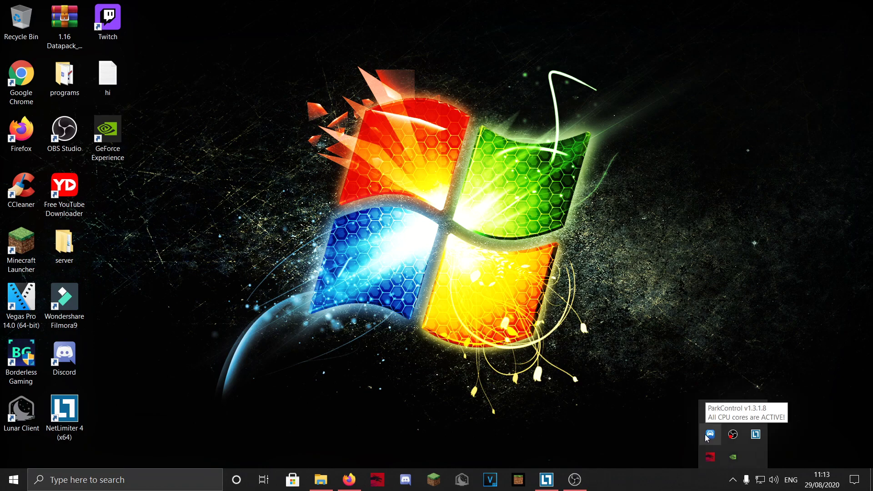
pyautogui.click(709, 435)
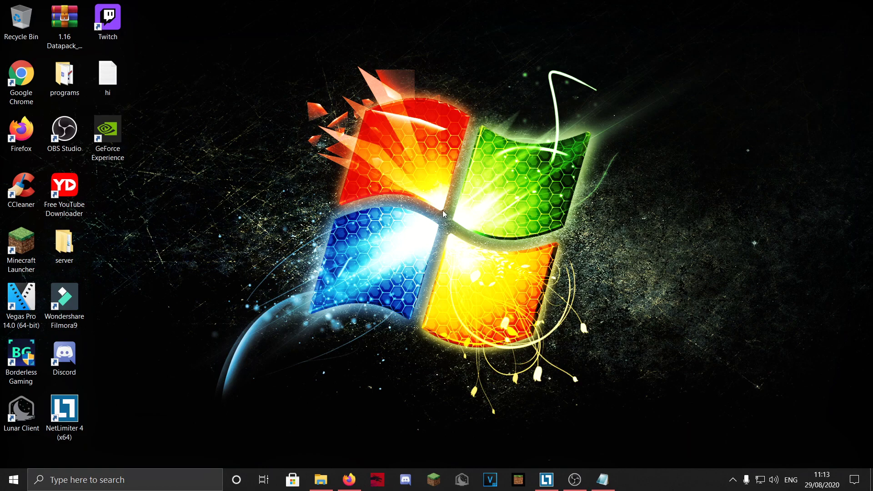
# Open the user's temporary files folder by running %temp%.
pyautogui.press('super+r')
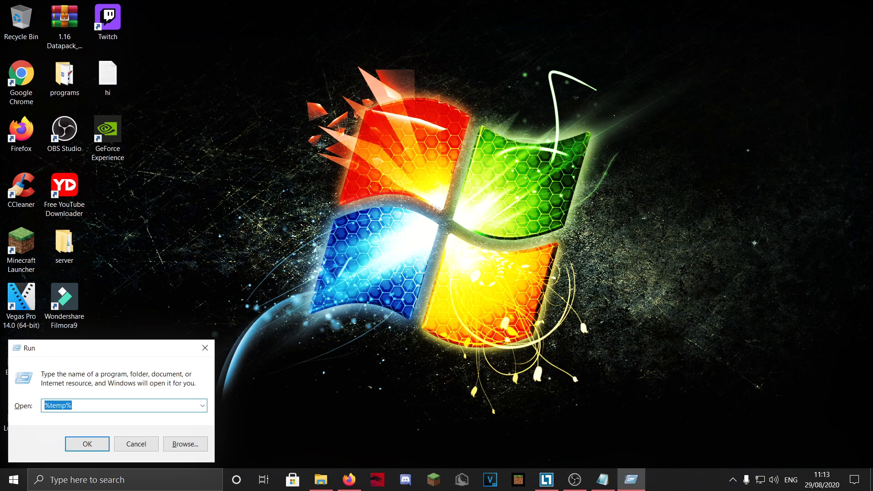
pyautogui.press('Escape')
pyautogui.press('super+r')
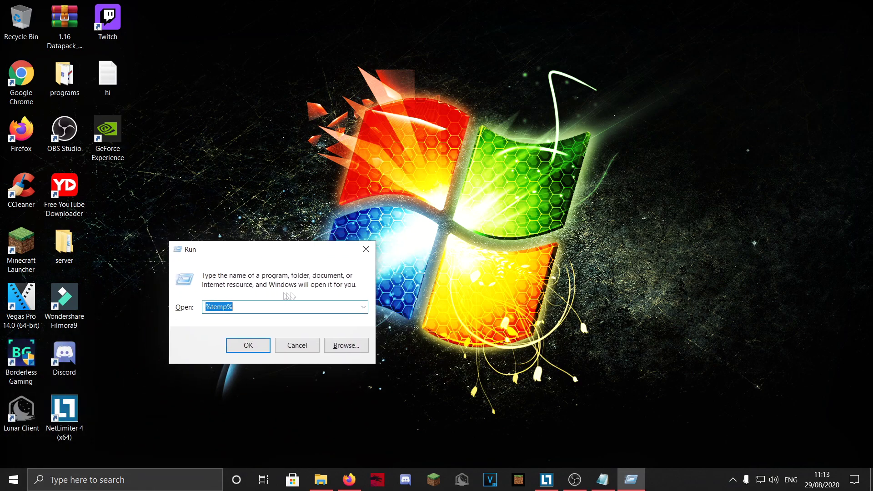
pyautogui.write('%')
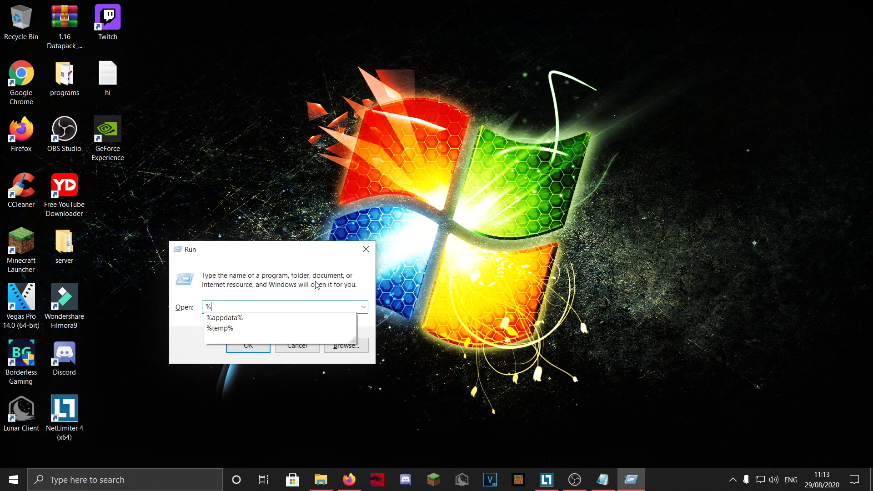
pyautogui.write('temp%')
pyautogui.press('Return')
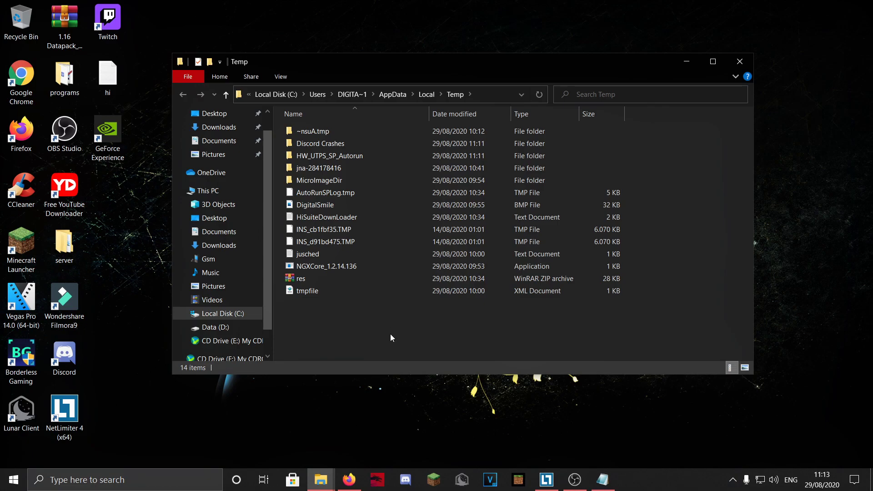
# Move everything in the Temp folder to the Recycle Bin, leave the file that is in use, and close the folder.
pyautogui.hotkey('ctrl', 'a')
pyautogui.press('Delete')
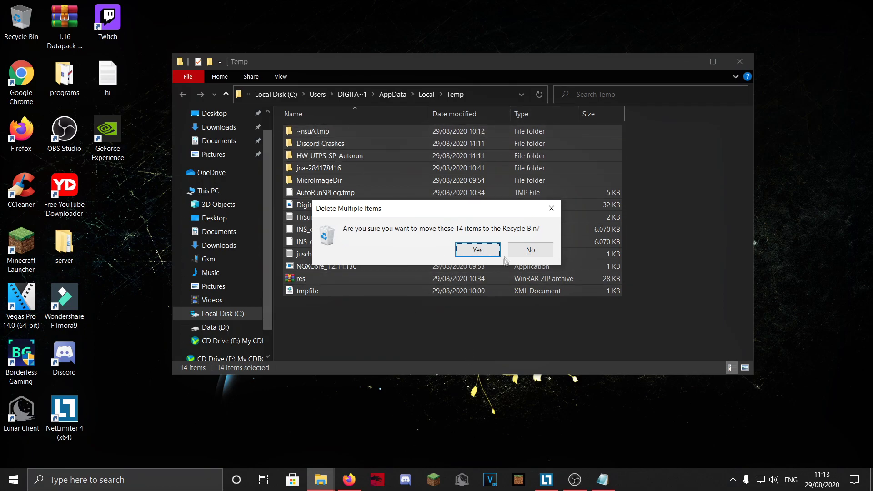
pyautogui.click(478, 250)
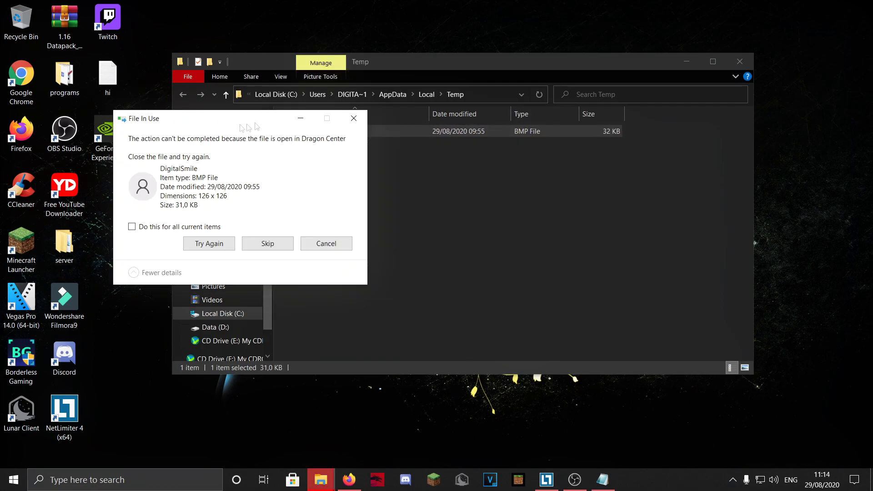
pyautogui.press('Escape')
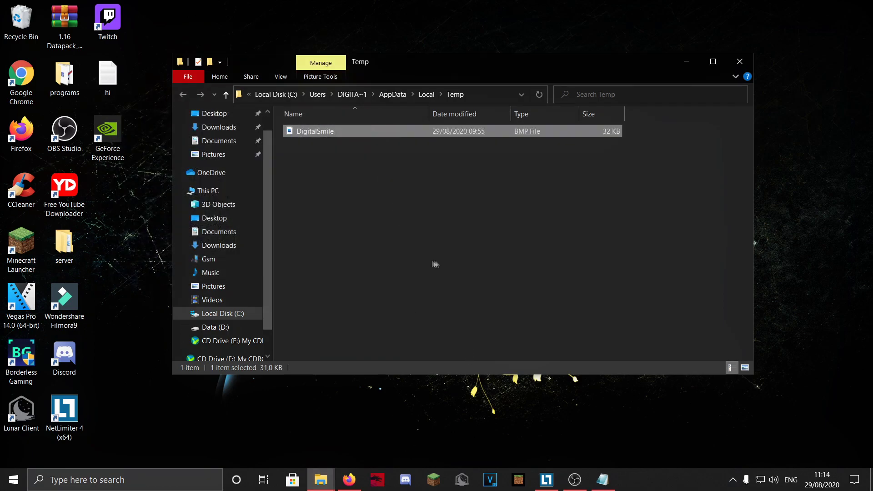
pyautogui.click(359, 167)
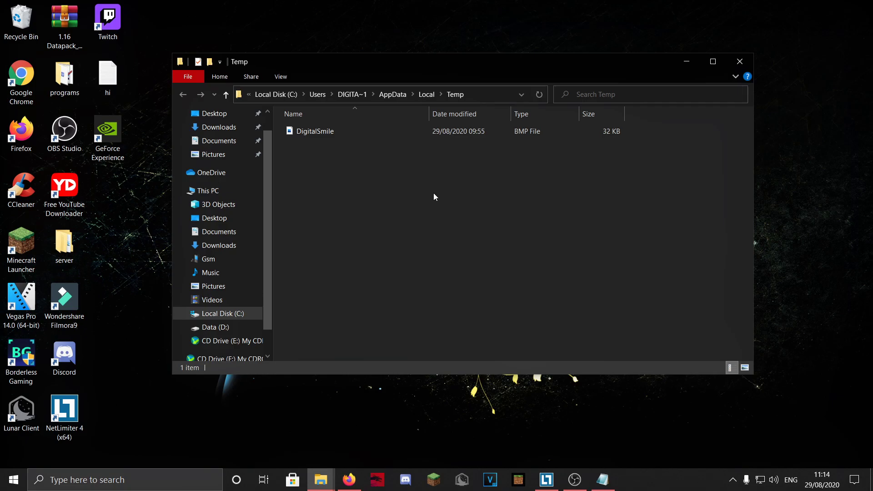
pyautogui.click(740, 61)
# Open the Recycle Bin, empty it permanently and close its window.
pyautogui.doubleClick(21, 21)
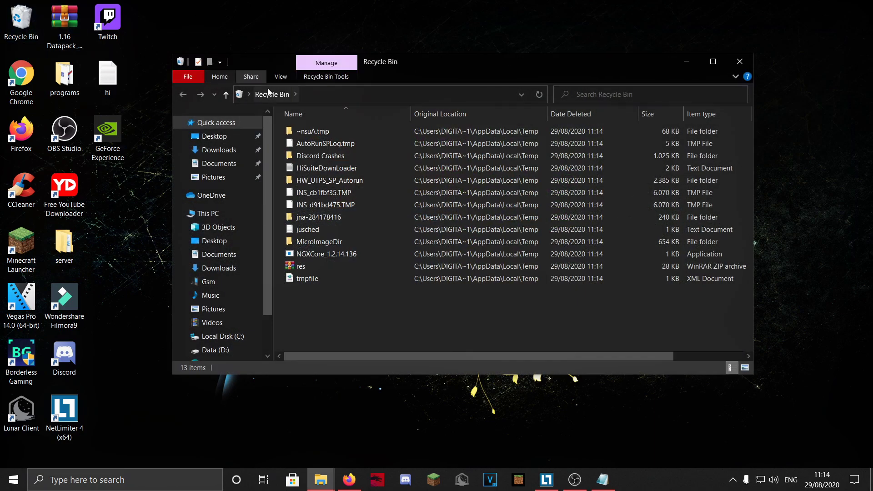
pyautogui.click(327, 76)
pyautogui.click(191, 103)
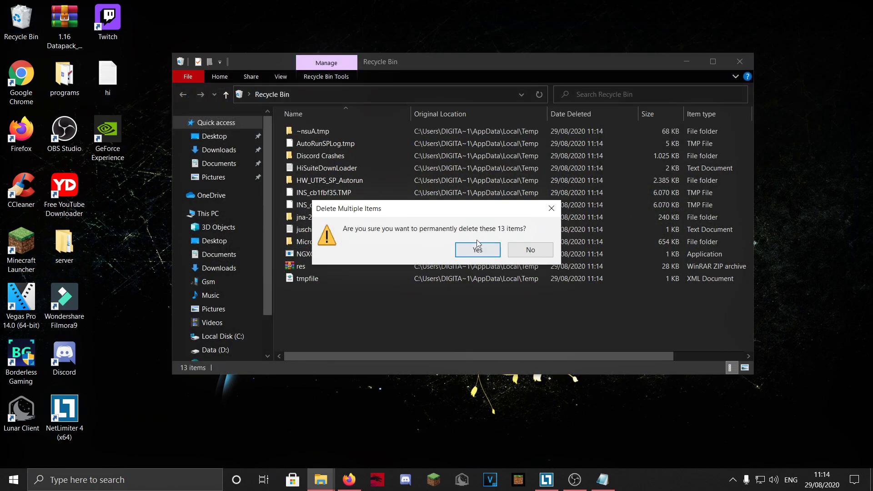
pyautogui.click(477, 248)
pyautogui.click(740, 61)
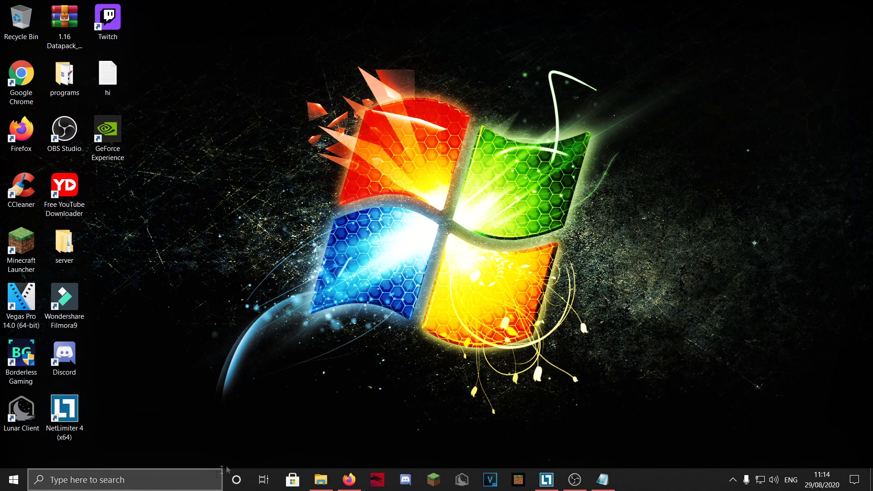
# Open the Notifications & actions page of the Windows system settings and review the notification options and senders.
pyautogui.click(125, 479)
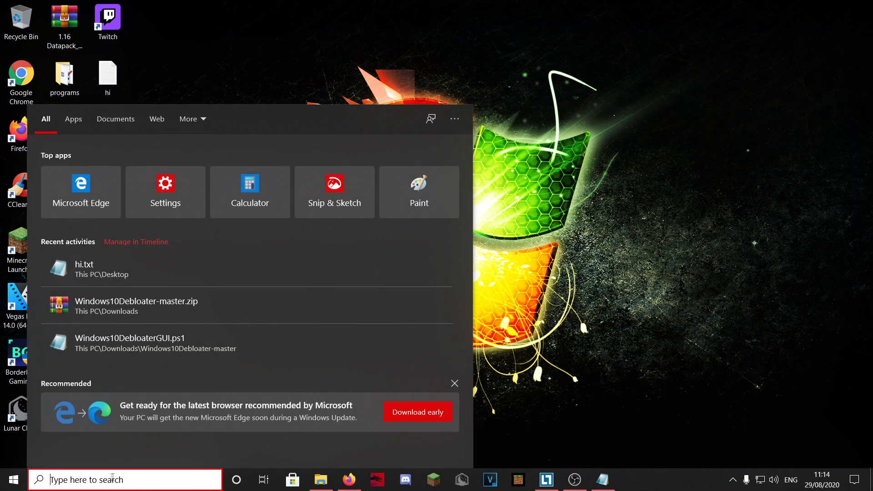
pyautogui.click(167, 213)
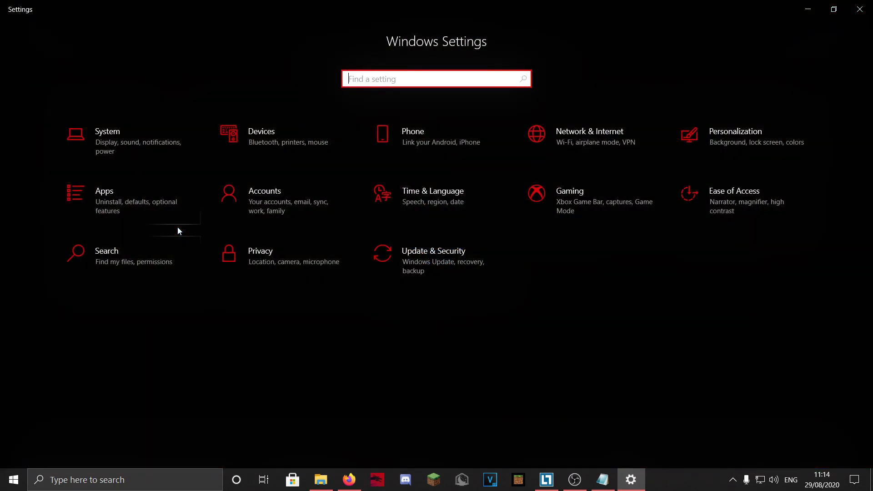
pyautogui.click(113, 138)
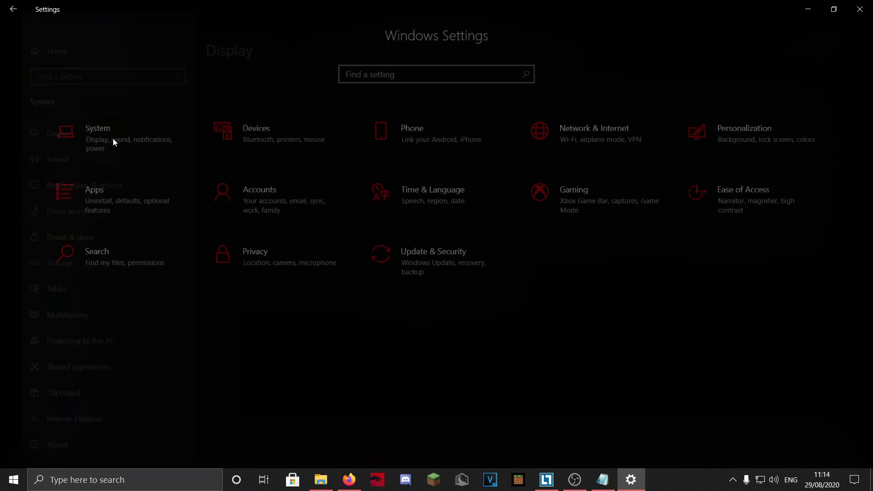
pyautogui.click(60, 184)
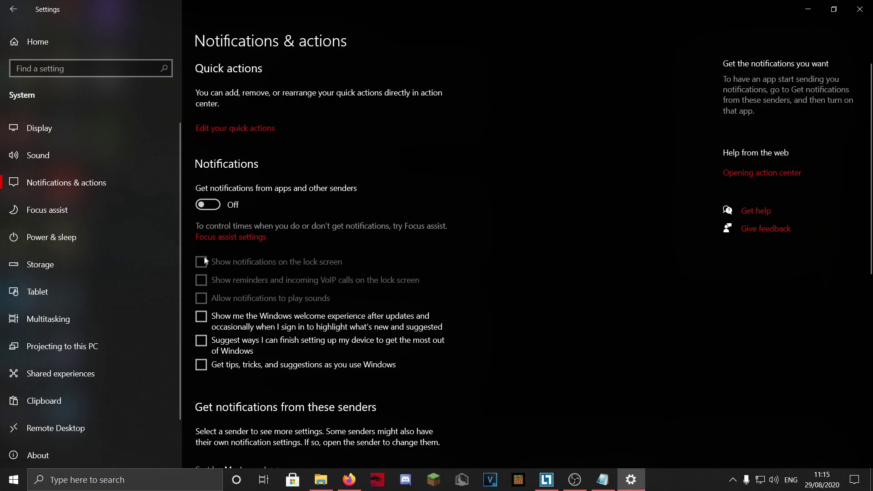
pyautogui.scroll(-6, 334, 318)
pyautogui.scroll(4, 334, 318)
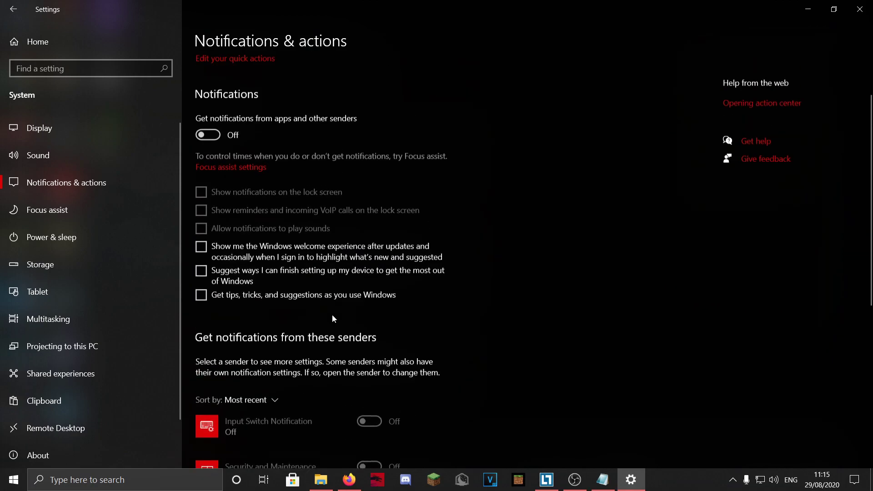
pyautogui.scroll(2, 334, 319)
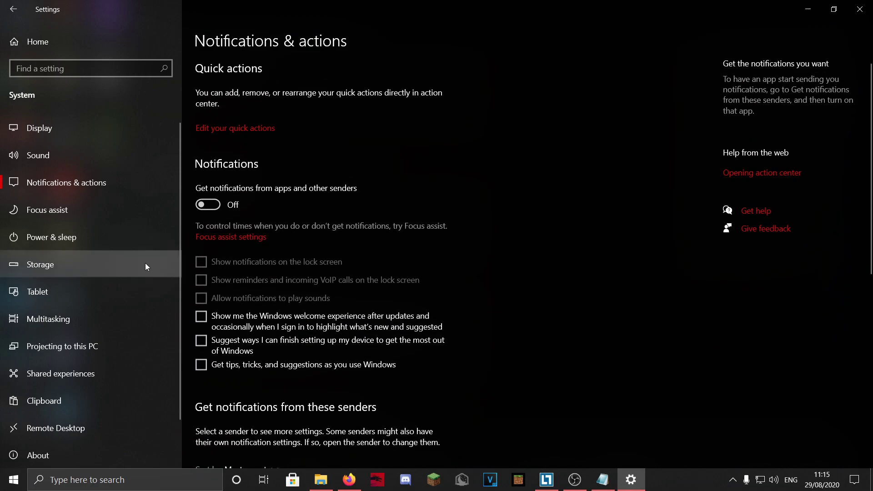
# Open the Background apps page of the Windows privacy settings and check whether apps may run in the background.
pyautogui.click(13, 10)
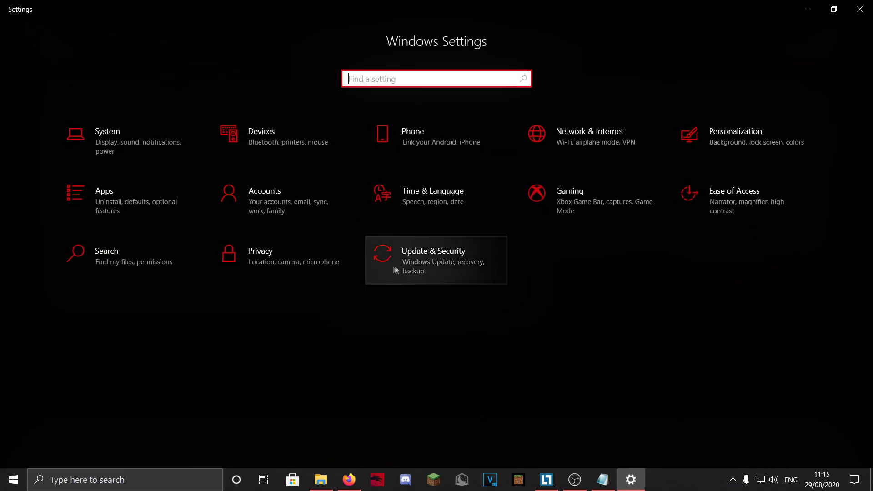
pyautogui.click(284, 254)
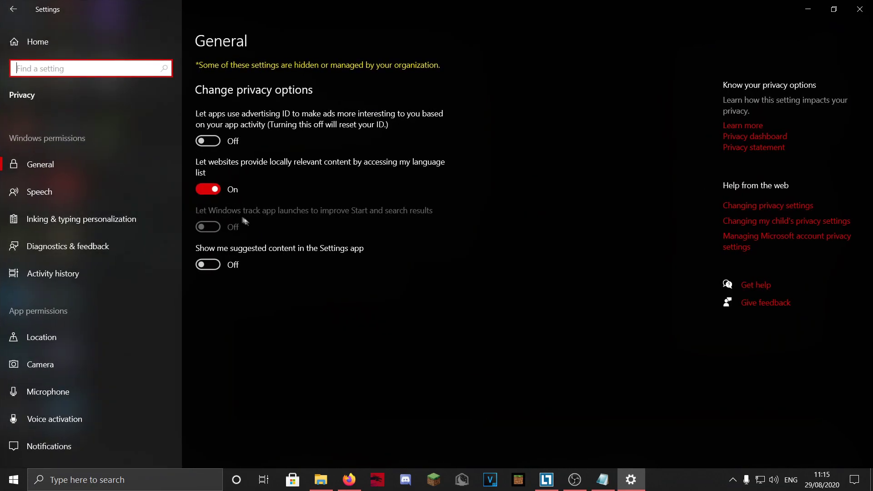
pyautogui.scroll(-2, 115, 195)
pyautogui.scroll(-3, 111, 205)
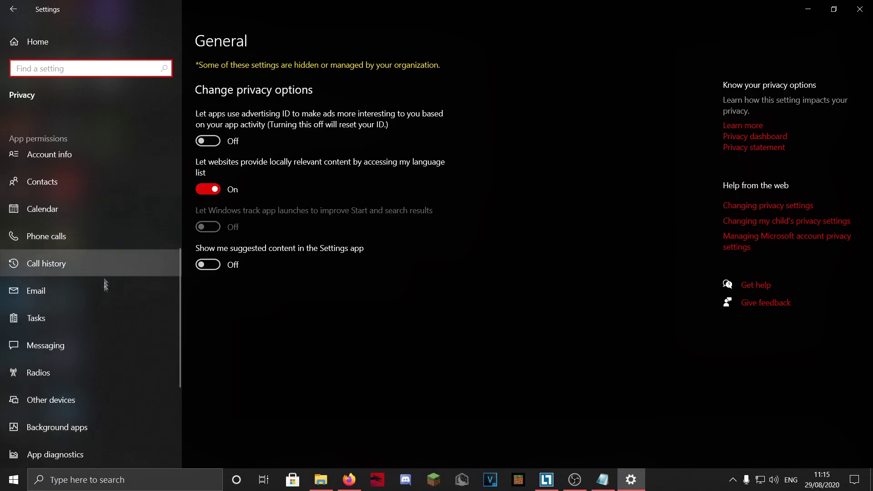
pyautogui.scroll(-2, 71, 360)
pyautogui.click(66, 384)
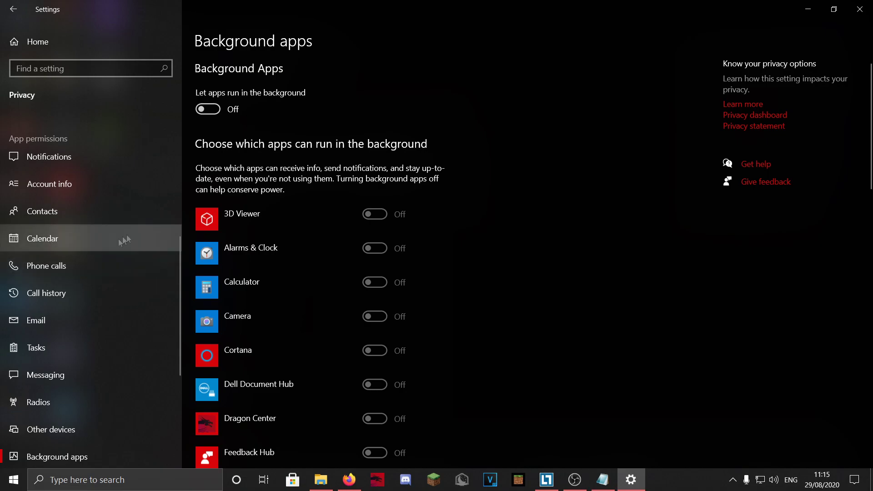
# Open the Startup page of the Windows apps settings and review which apps start at login.
pyautogui.click(37, 41)
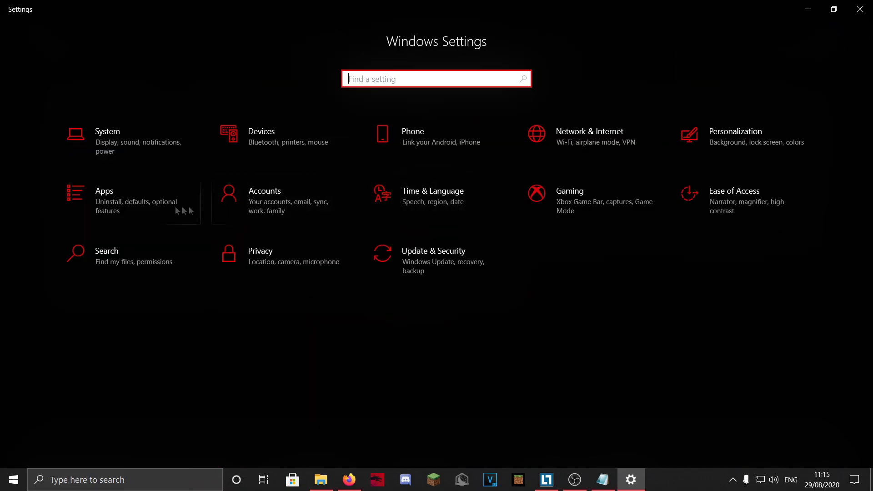
pyautogui.click(114, 201)
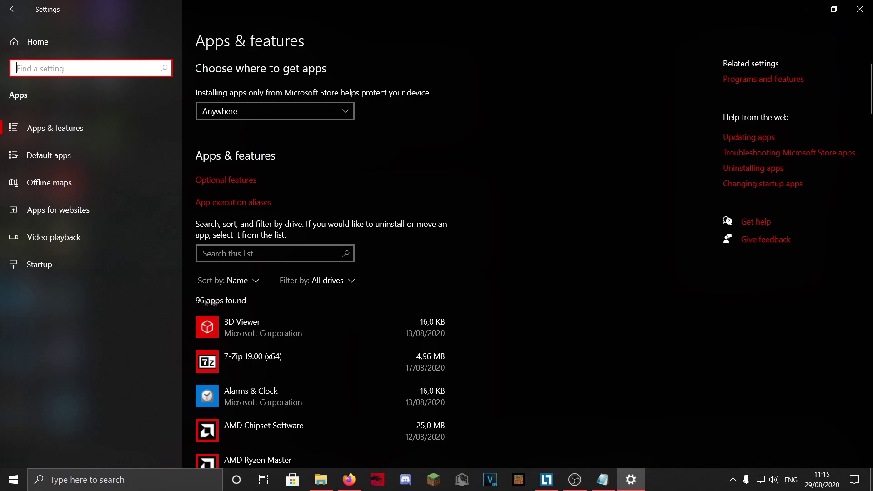
pyautogui.click(91, 270)
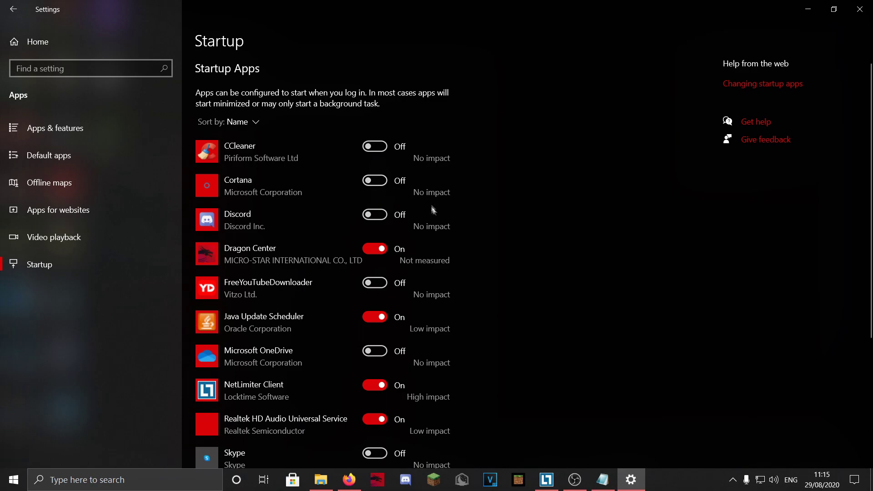
pyautogui.scroll(-3, 455, 236)
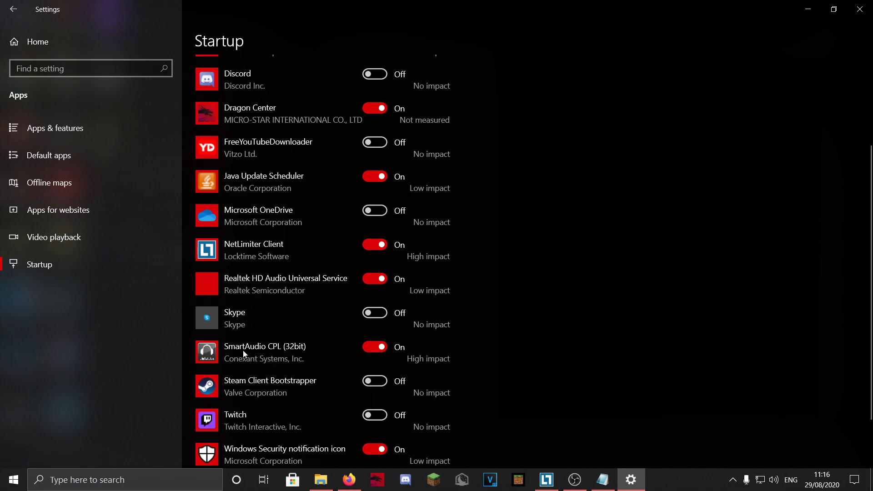
pyautogui.scroll(3, 497, 305)
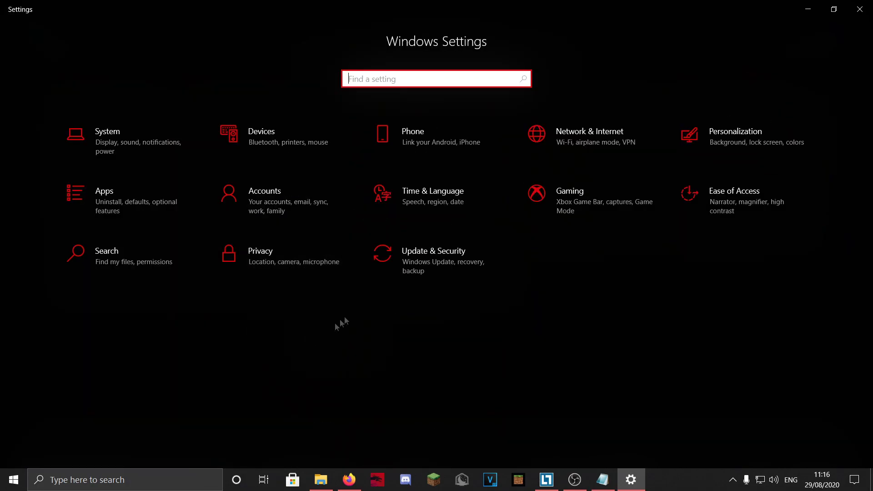
# Open the Xbox Game Bar page of the Windows gaming settings and review its options.
pyautogui.click(557, 193)
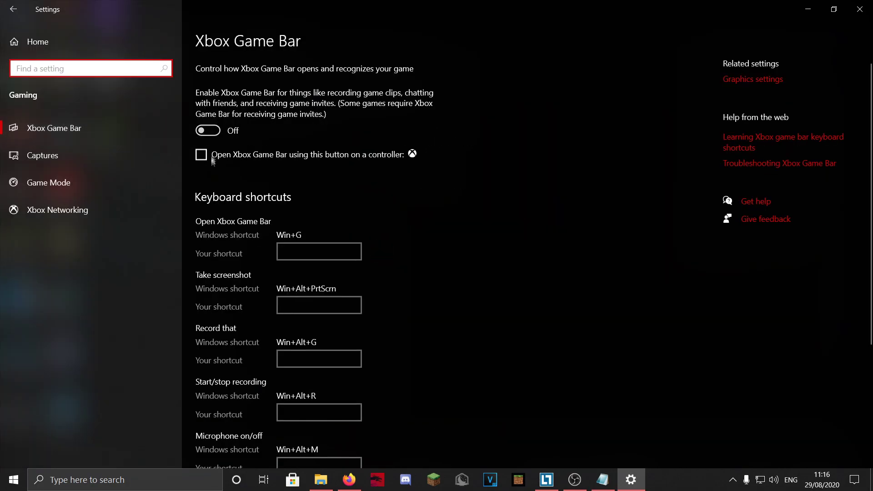
pyautogui.scroll(-5, 448, 205)
pyautogui.scroll(5, 448, 222)
pyautogui.click(312, 136)
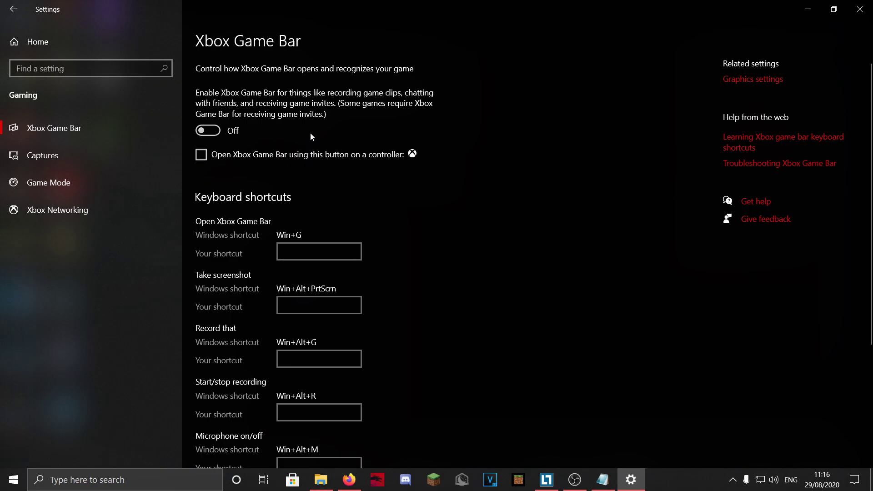
# Launch GeForce Experience, check the in-game overlay option in its general settings, and close the program.
pyautogui.click(182, 483)
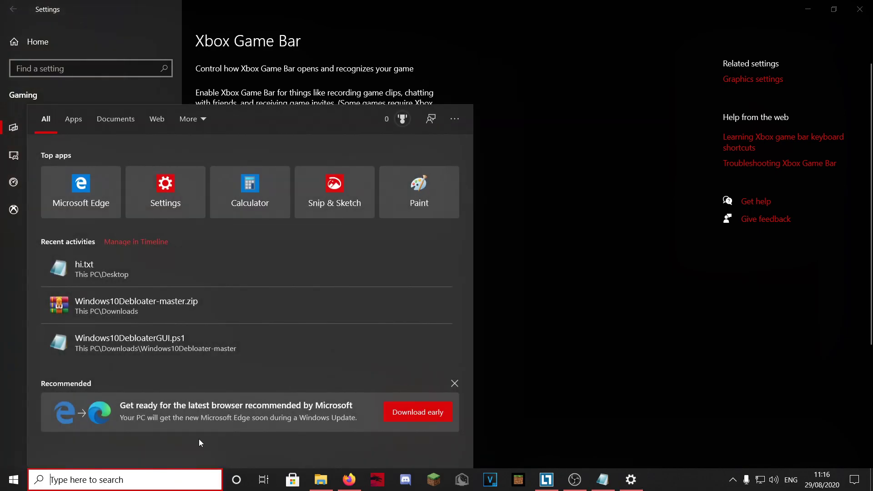
pyautogui.write('gef')
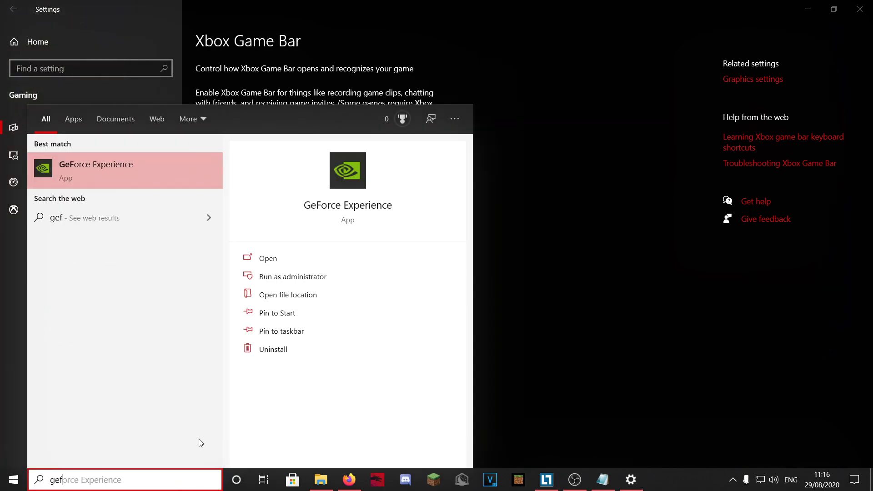
pyautogui.click(100, 159)
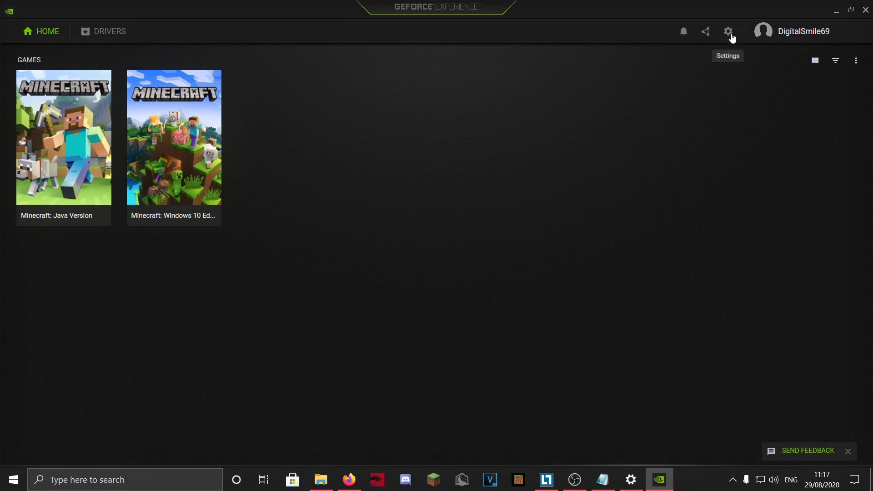
pyautogui.click(729, 32)
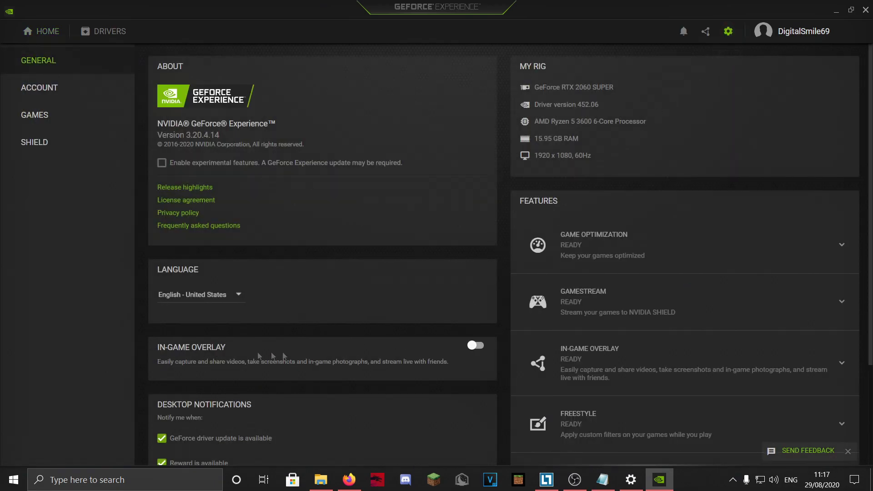
pyautogui.click(866, 10)
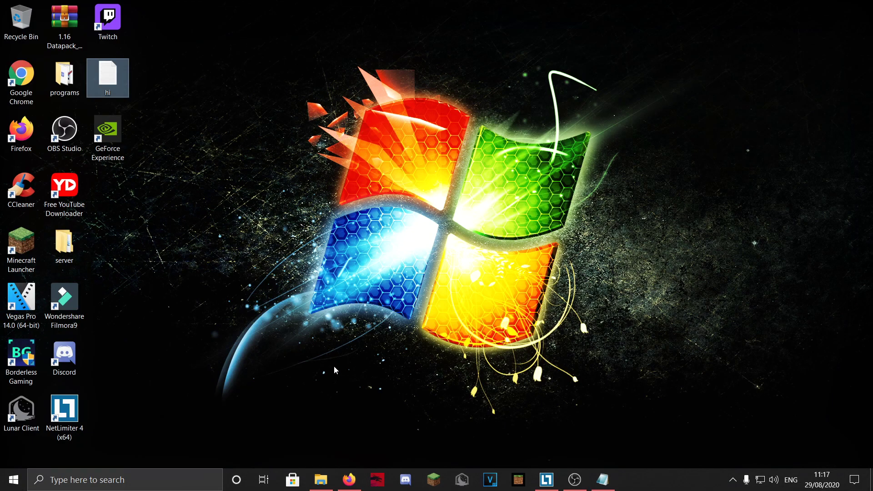
# Switch to Firefox and show the code download options on the Windows10Debloater GitHub page.
pyautogui.click(348, 480)
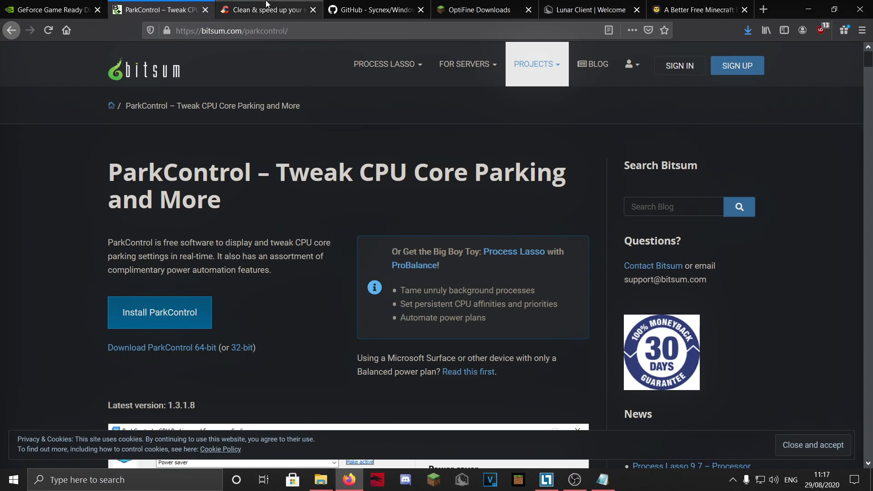
pyautogui.click(364, 9)
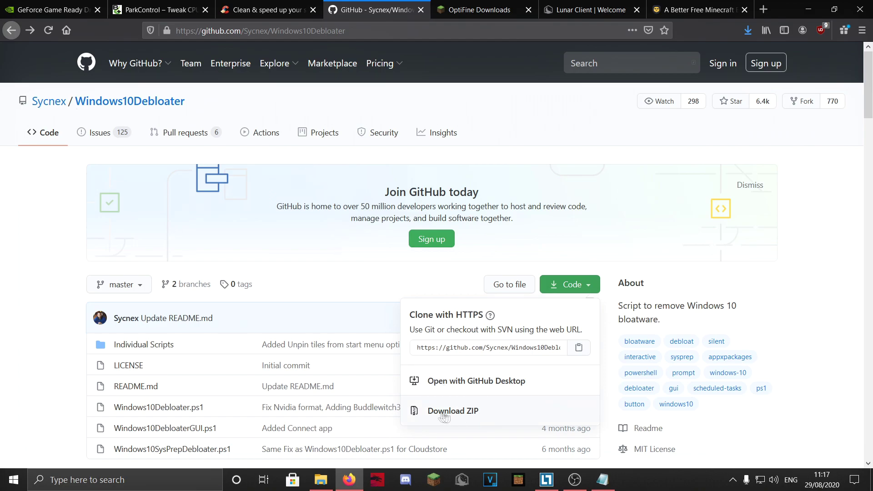
pyautogui.click(427, 282)
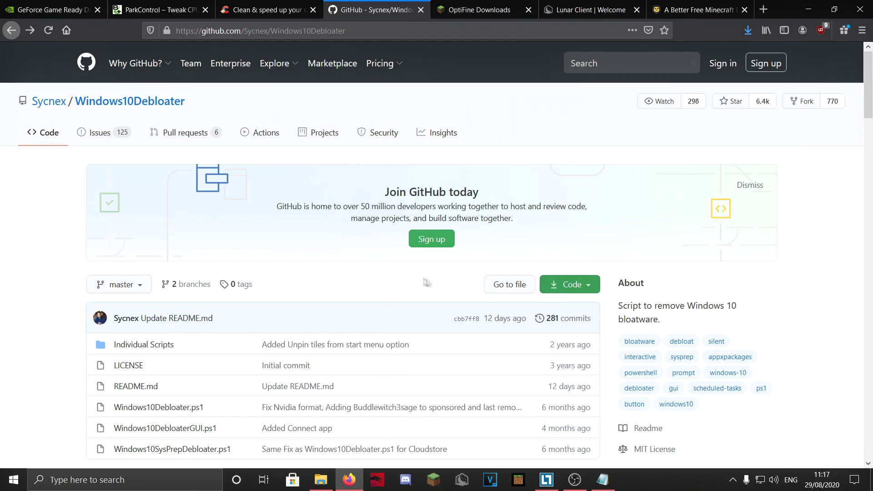
pyautogui.click(577, 284)
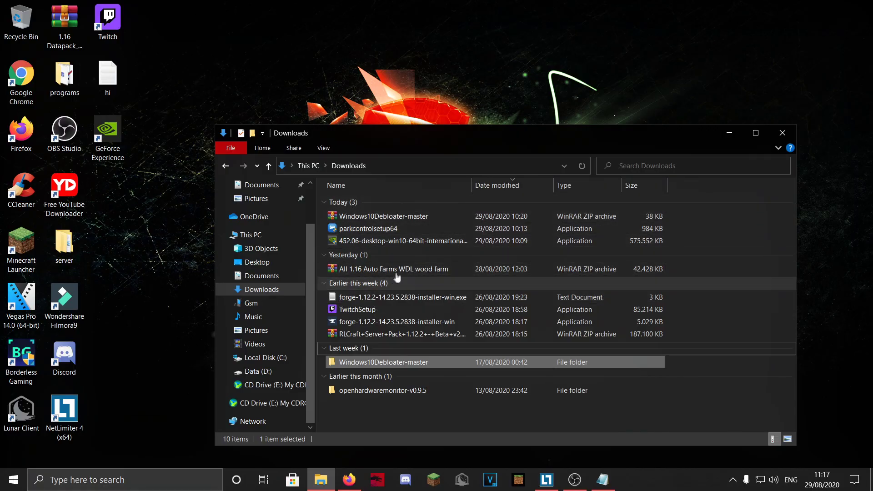
# Extract the Windows10Debloater-master folder from its ZIP archive into Downloads, replacing the files with the same names.
pyautogui.doubleClick(386, 217)
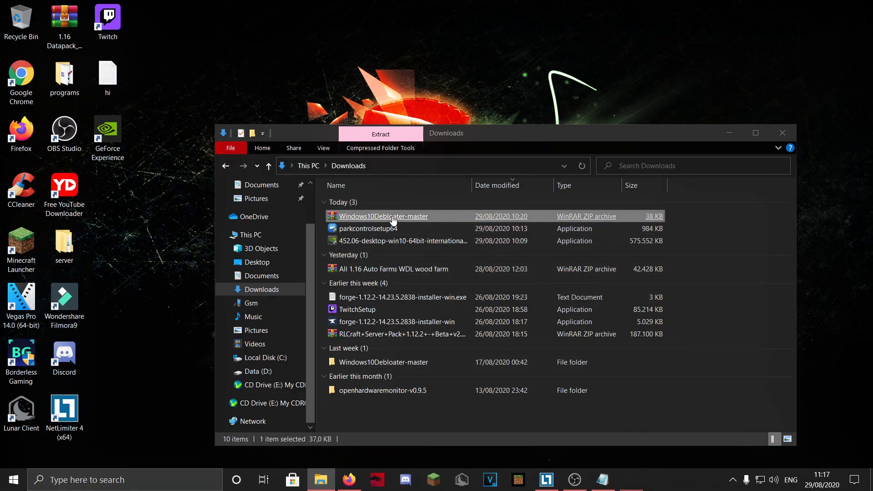
pyautogui.moveTo(299, 137); pyautogui.dragTo(607, 121)
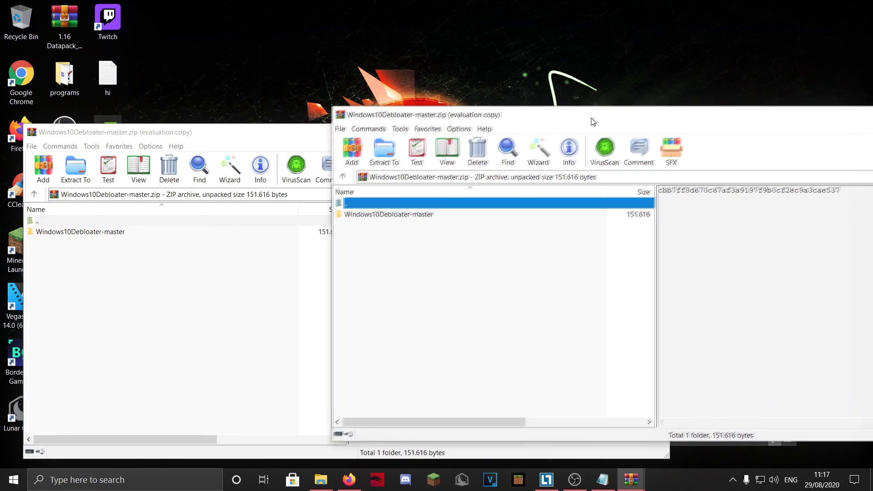
pyautogui.moveTo(210, 132); pyautogui.dragTo(120, 132)
pyautogui.click(563, 134)
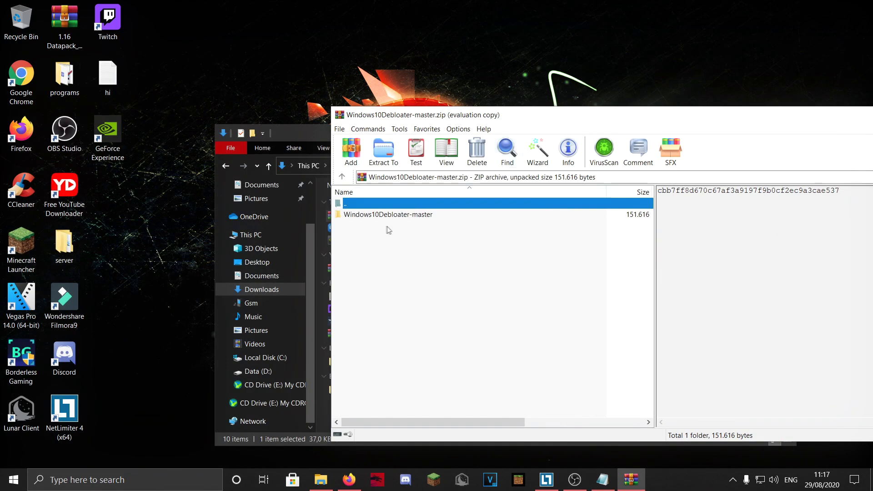
pyautogui.moveTo(412, 116); pyautogui.dragTo(544, 110)
pyautogui.moveTo(295, 127); pyautogui.dragTo(246, 104)
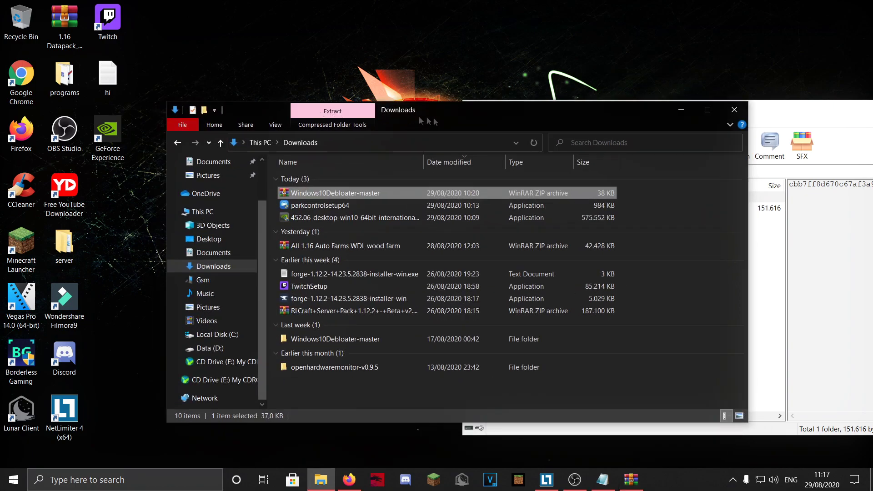
pyautogui.click(526, 213)
pyautogui.moveTo(525, 212); pyautogui.dragTo(322, 401)
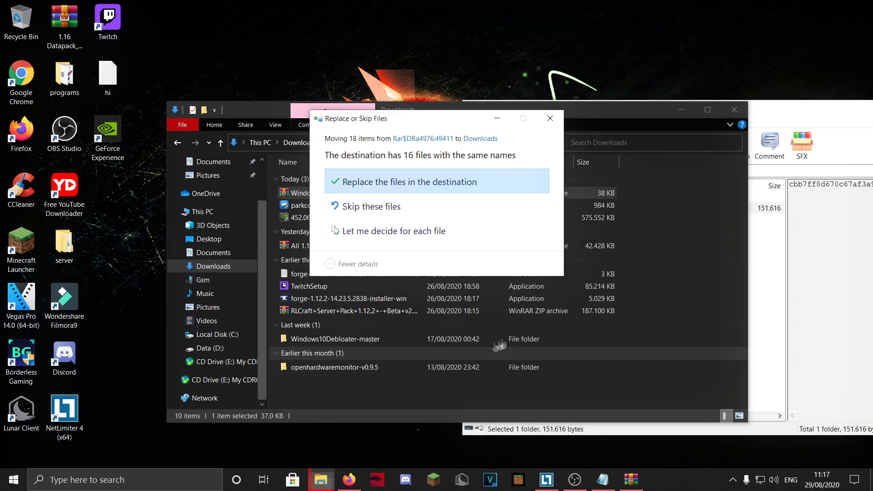
pyautogui.click(382, 182)
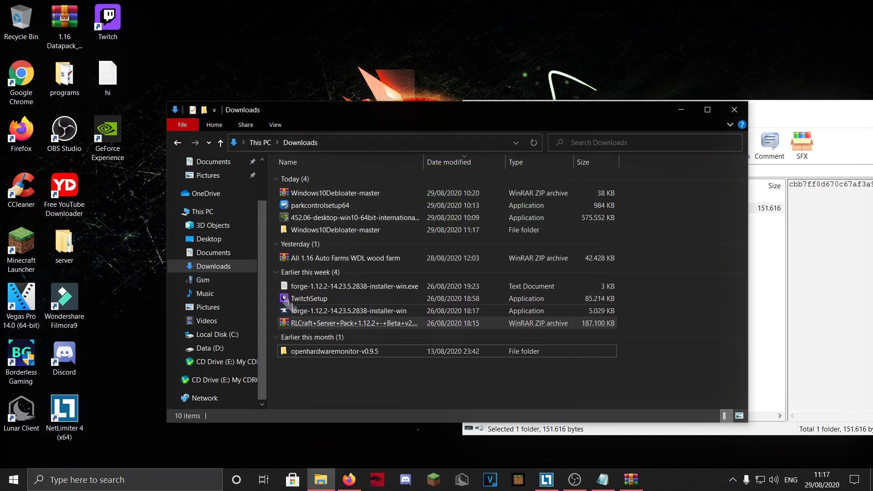
# Open the Windows10DebloaterGUI script from the extracted folder in Notepad and copy its entire text.
pyautogui.doubleClick(317, 231)
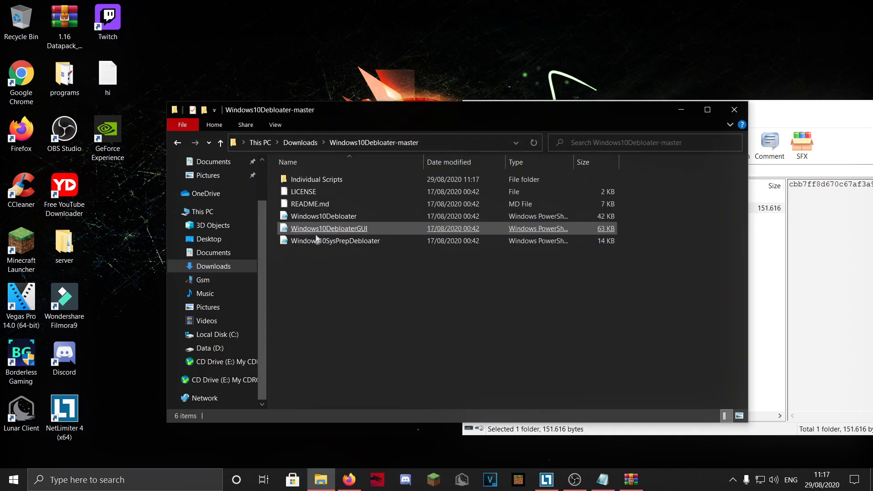
pyautogui.click(314, 230)
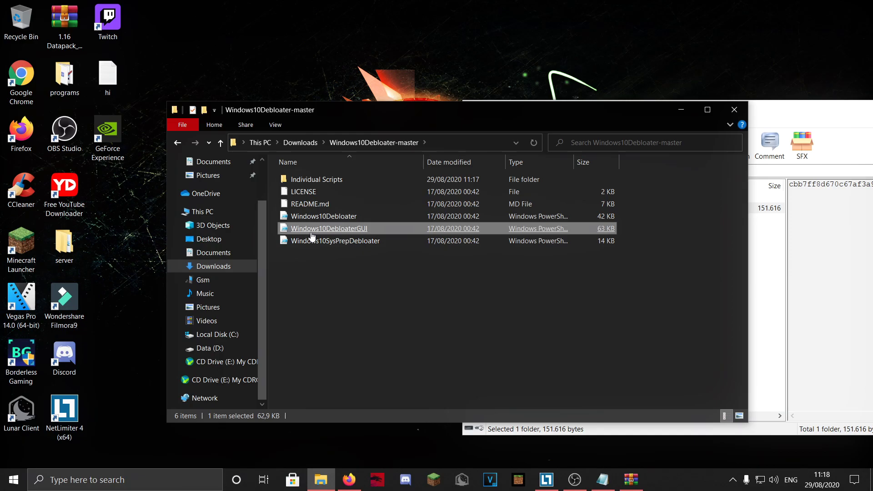
pyautogui.doubleClick(342, 236)
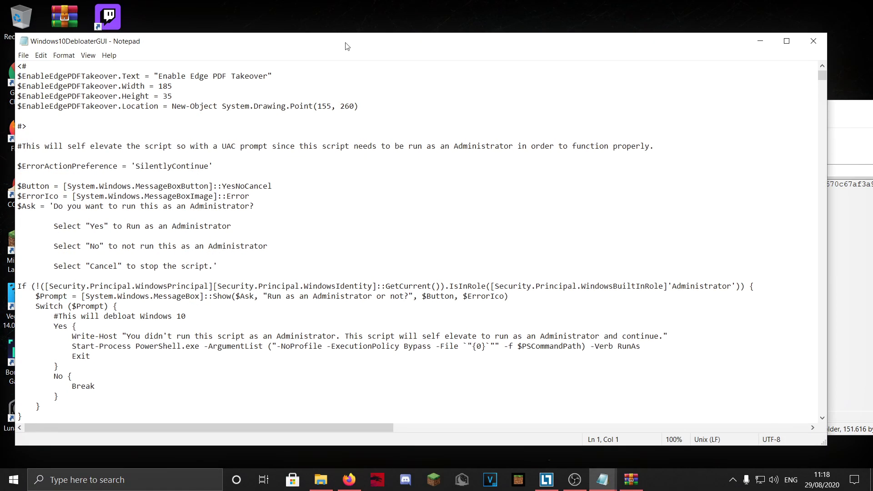
pyautogui.moveTo(347, 46); pyautogui.dragTo(417, 24)
pyautogui.scroll(-11, 447, 232)
pyautogui.scroll(9, 448, 231)
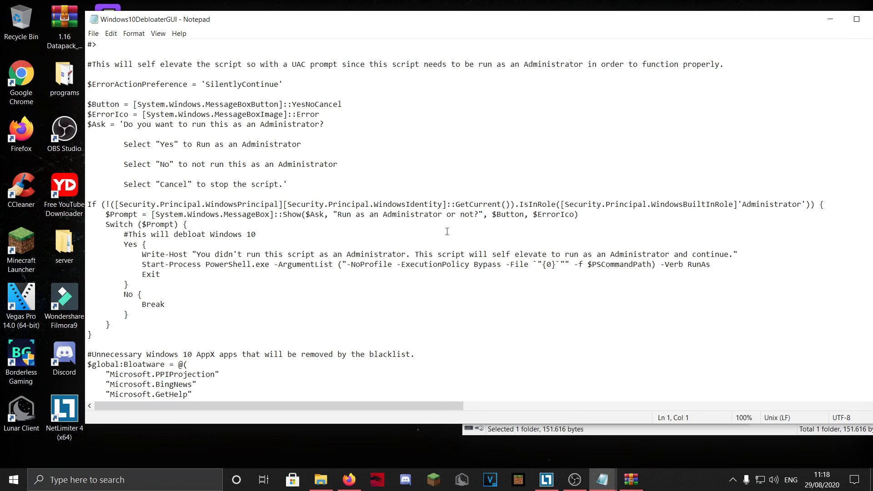
pyautogui.hotkey('ctrl', 'a')
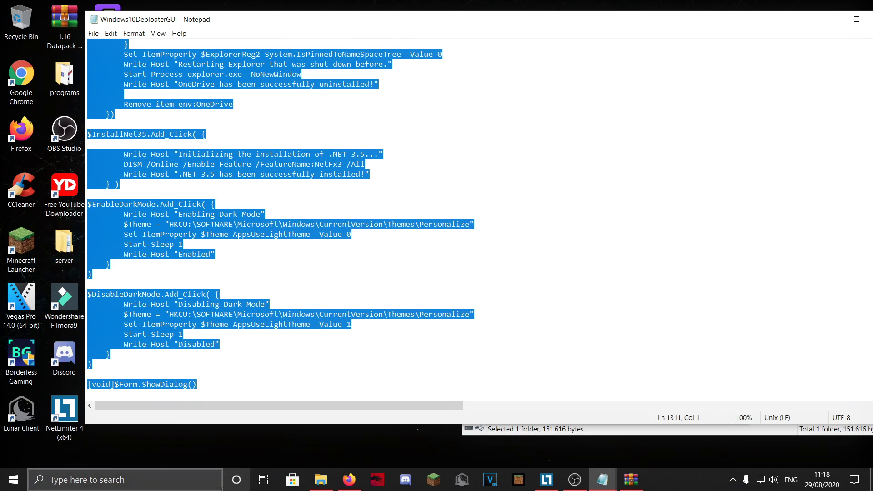
# Open Windows PowerShell and paste the copied debloater script at the prompt.
pyautogui.click(173, 481)
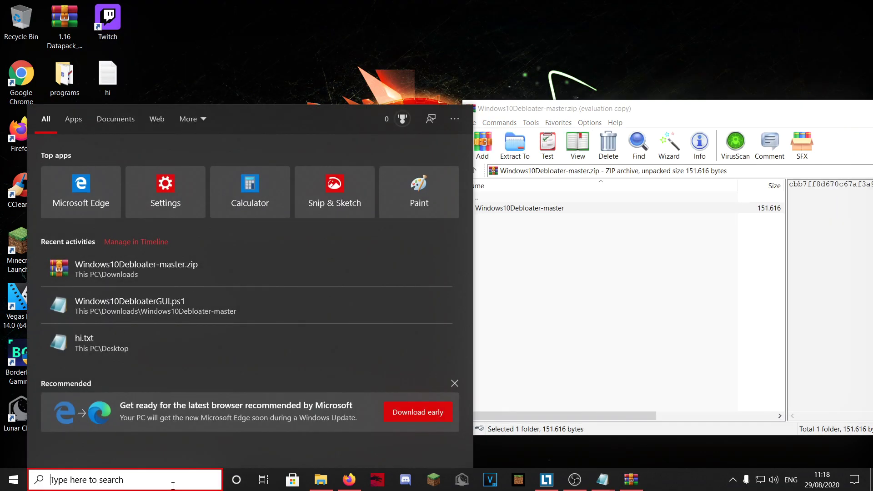
pyautogui.write('power')
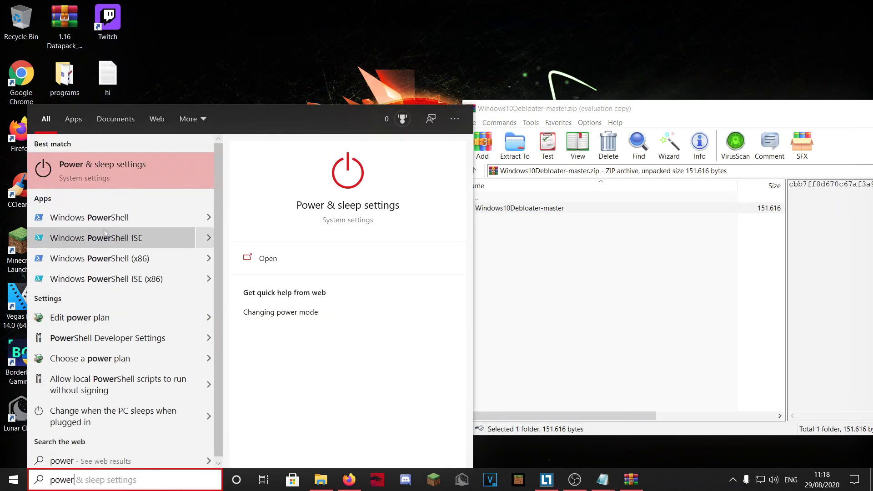
pyautogui.click(108, 222)
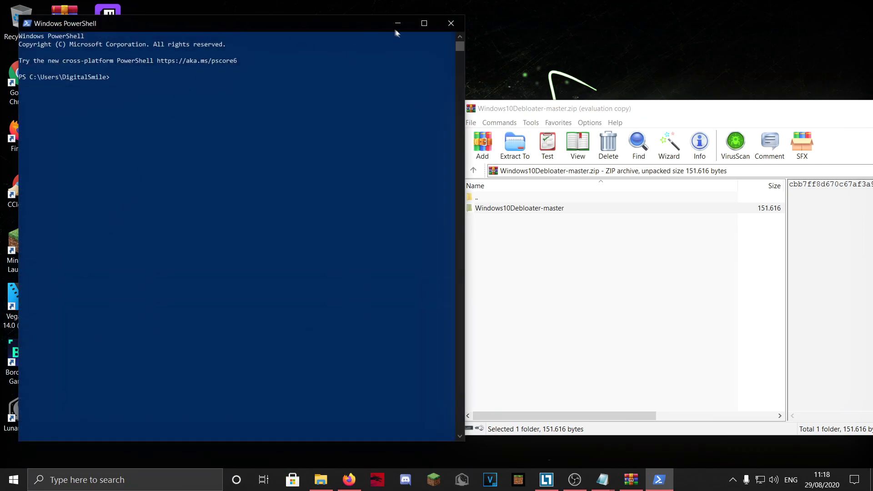
pyautogui.rightClick(138, 93)
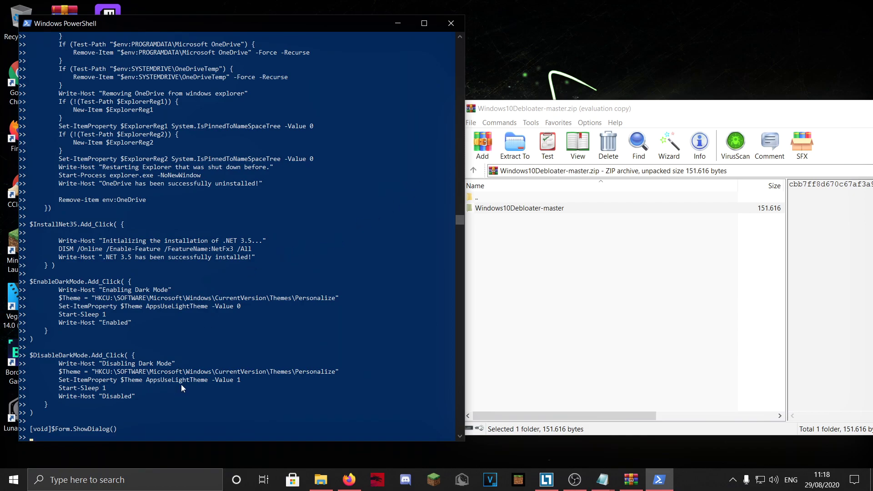
# Run the pasted debloater script, remove all bloatware with it and close the File Explorer window that opens.
pyautogui.press('Return')
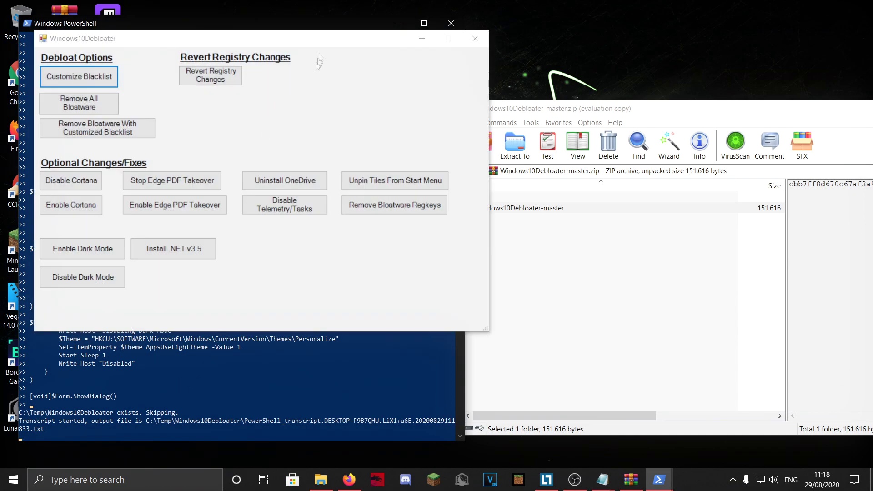
pyautogui.moveTo(321, 40); pyautogui.dragTo(519, 94)
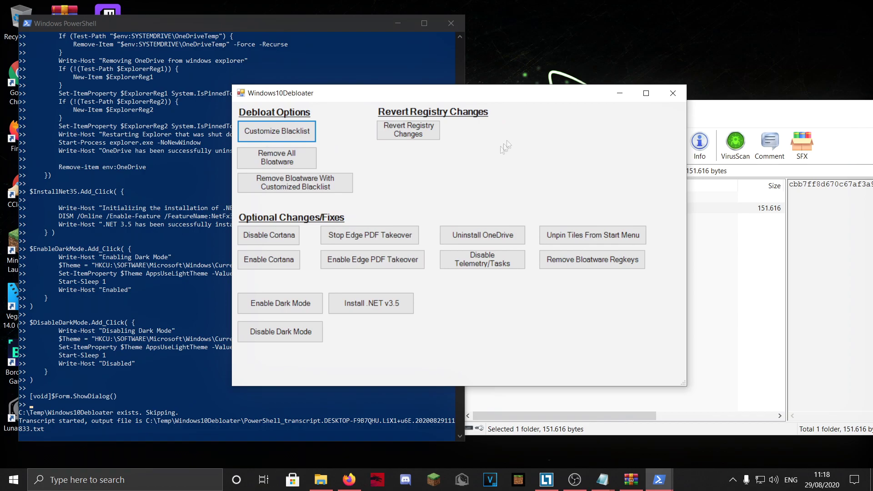
pyautogui.click(284, 160)
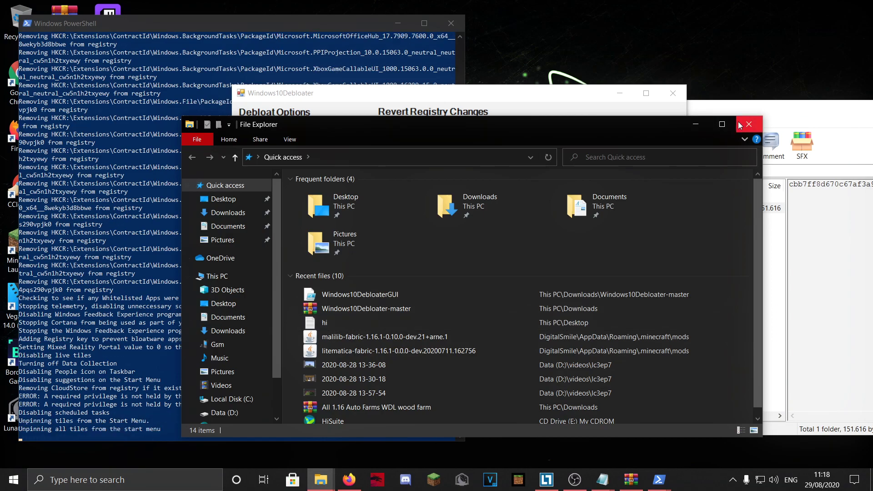
pyautogui.click(759, 119)
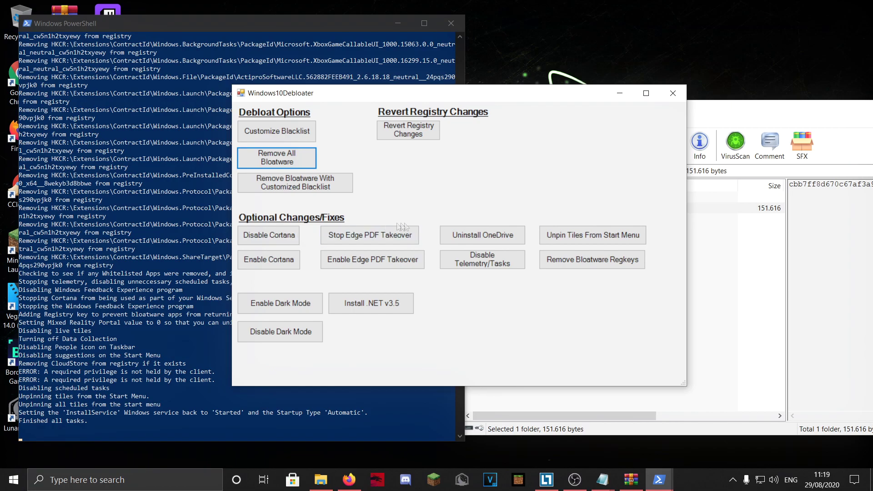
# Disable Cortana with the debloater and close the Windows10Debloater and Power Options windows.
pyautogui.click(257, 232)
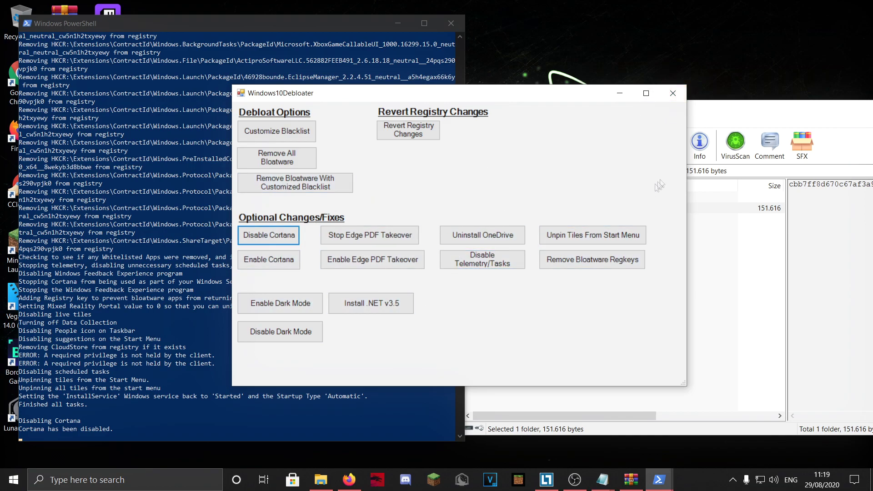
pyautogui.click(681, 97)
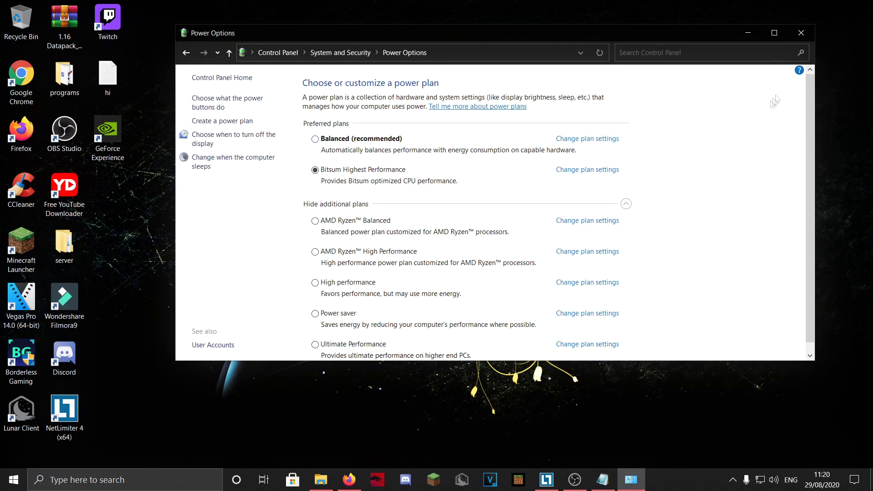
pyautogui.click(801, 33)
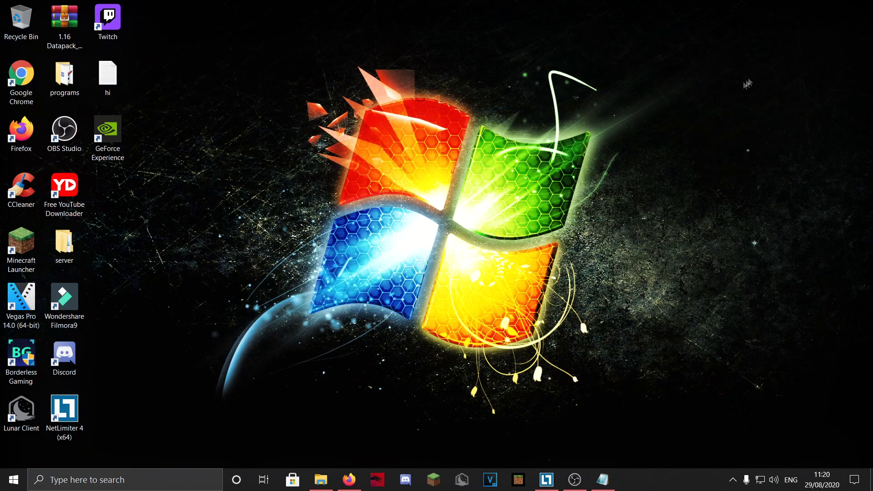